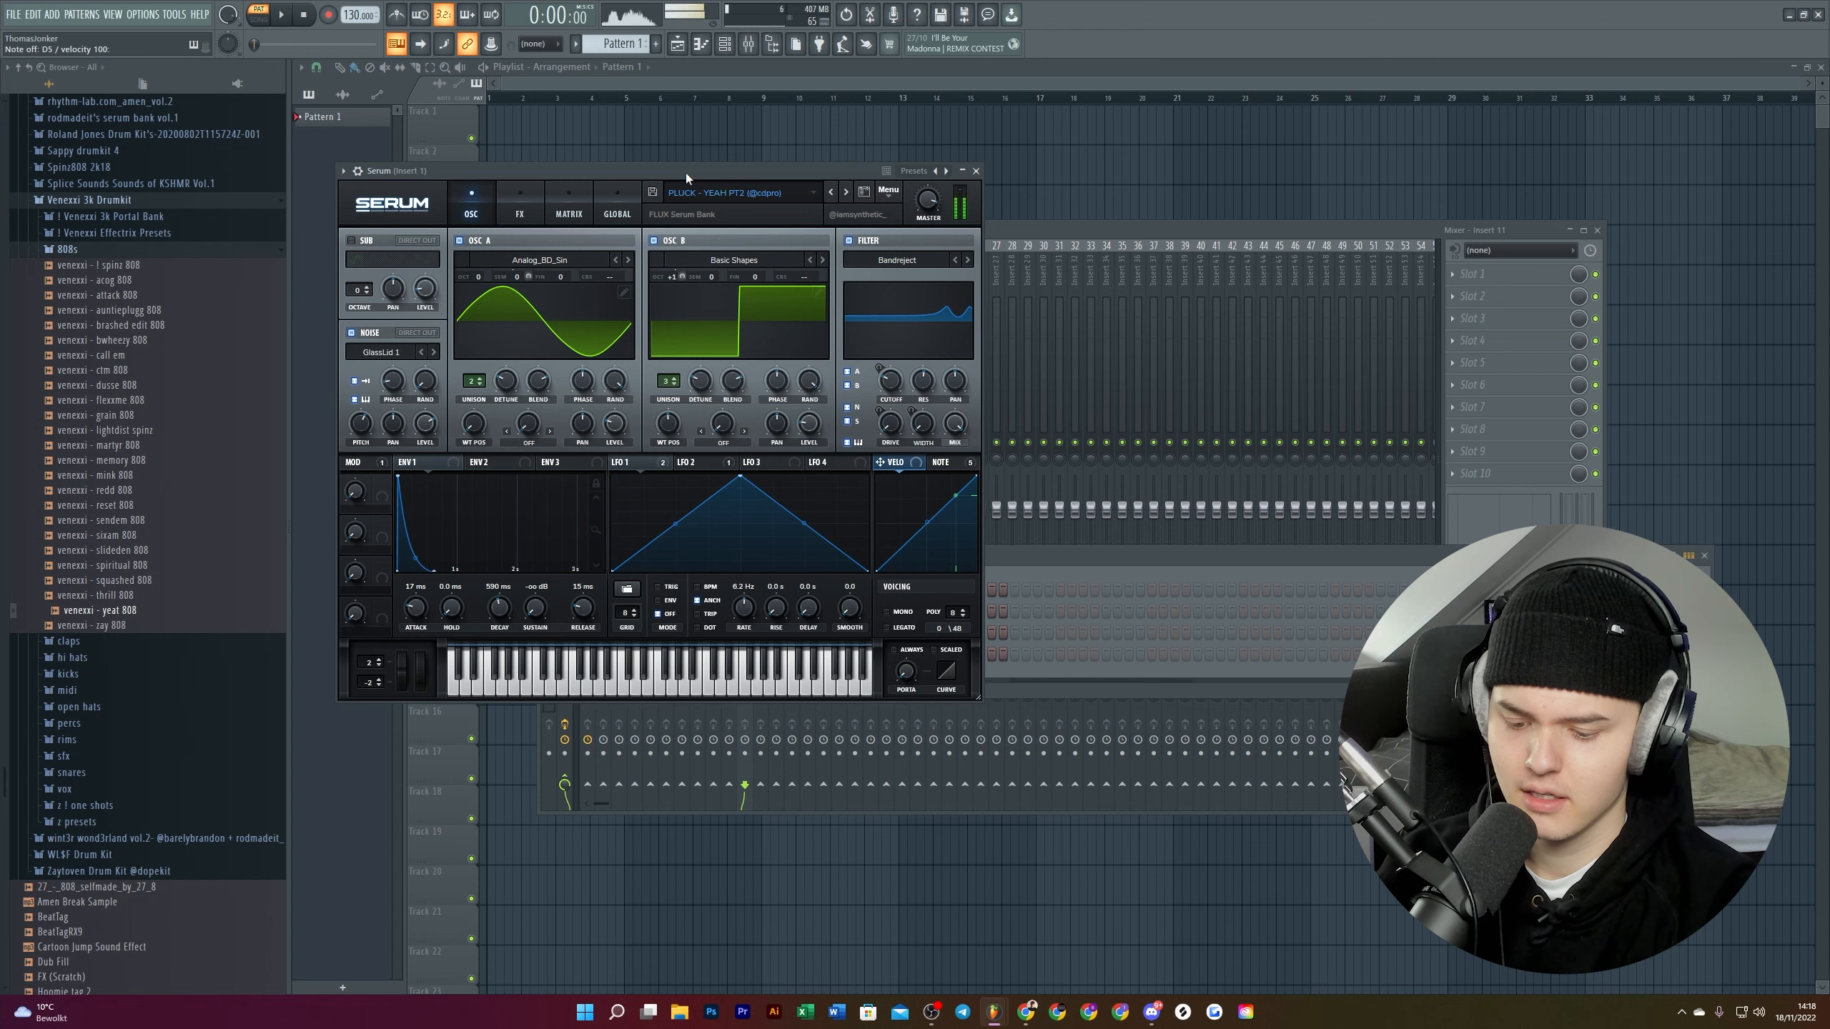
Step: Open Serum's piano roll and draw the melody with C6, F6, D#6 and C#6 notes, repeating it over four bars
key("F6")
right_click(804, 589)
left_click(893, 590)
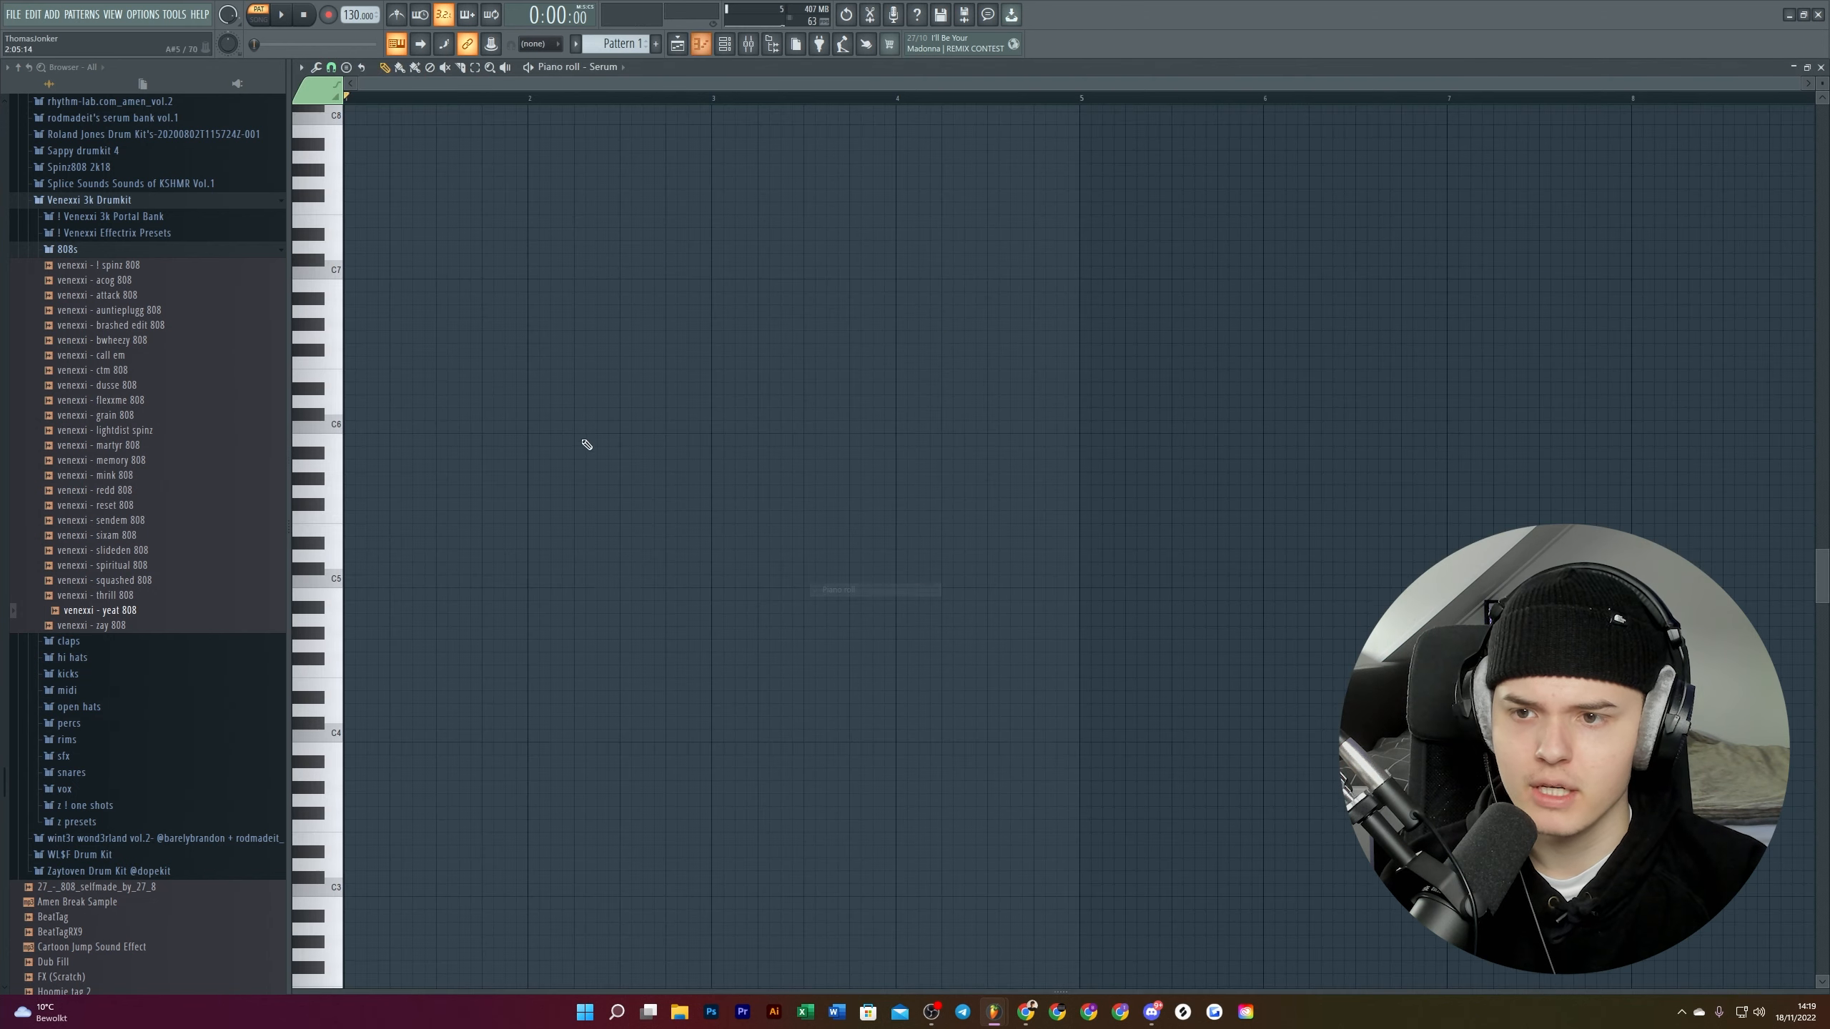
left_click(520, 213)
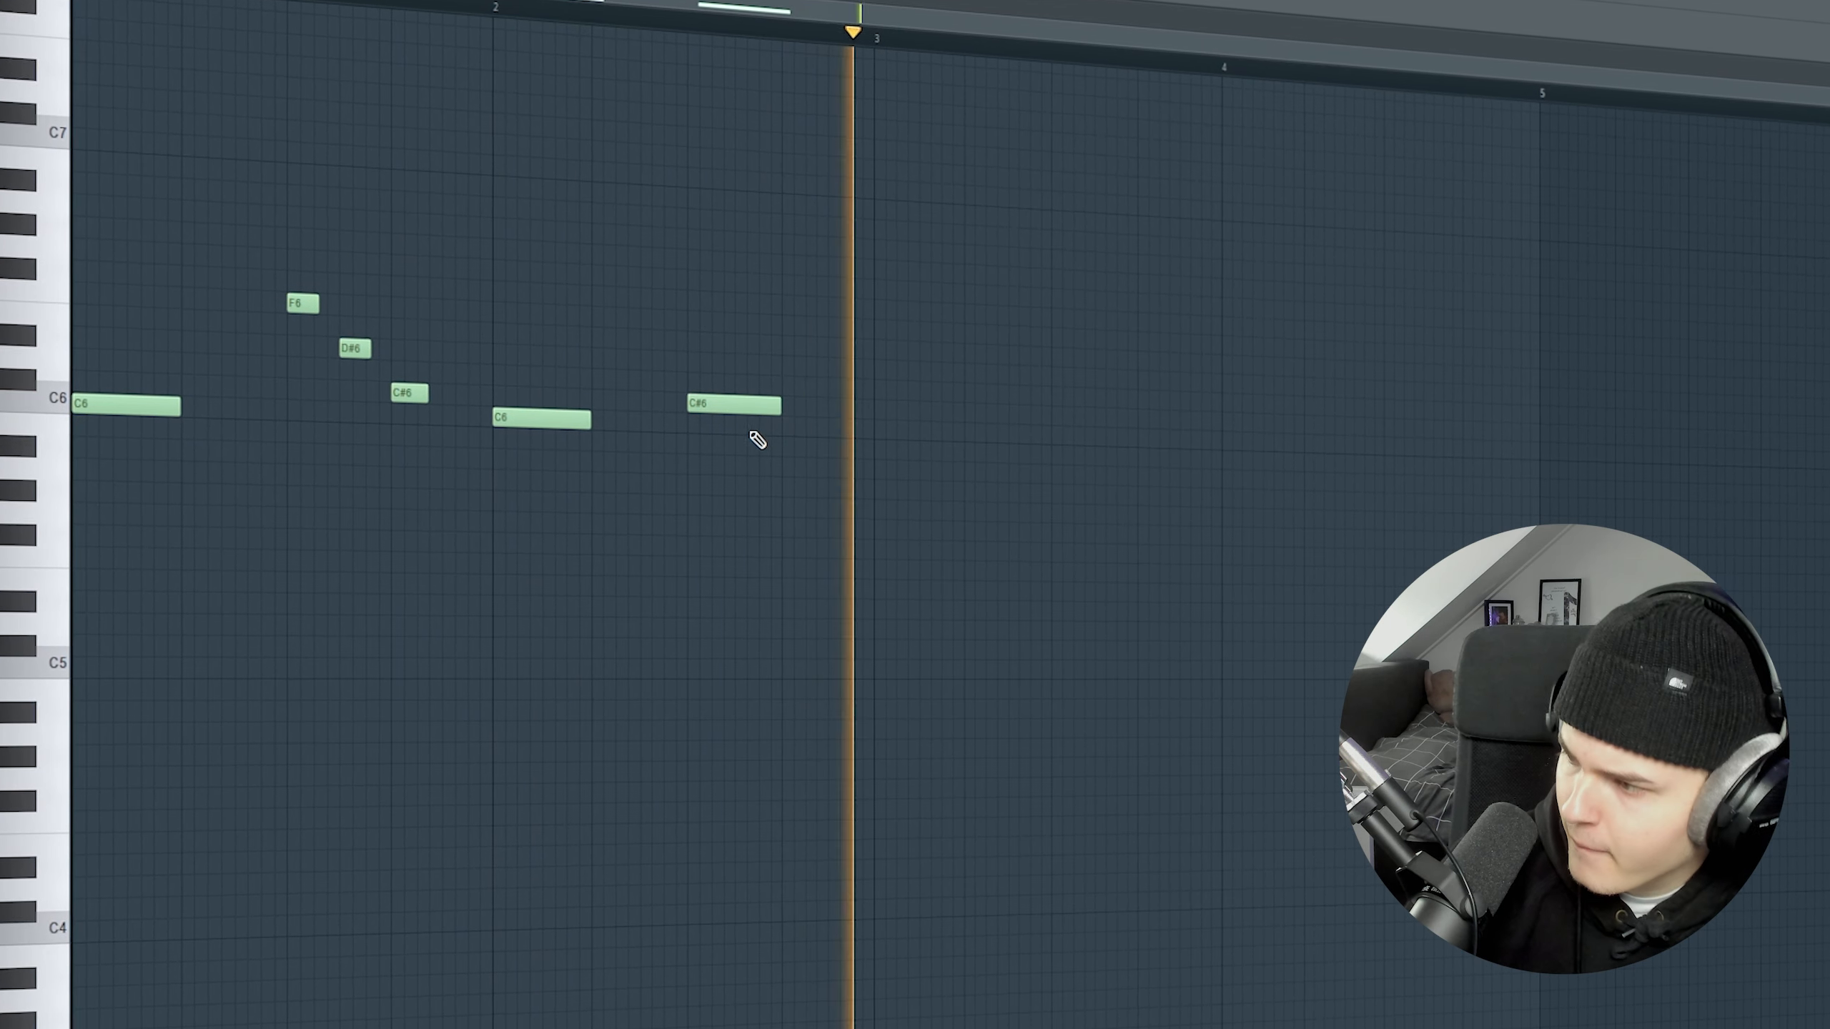
left_click_drag(550, 420, 634, 424)
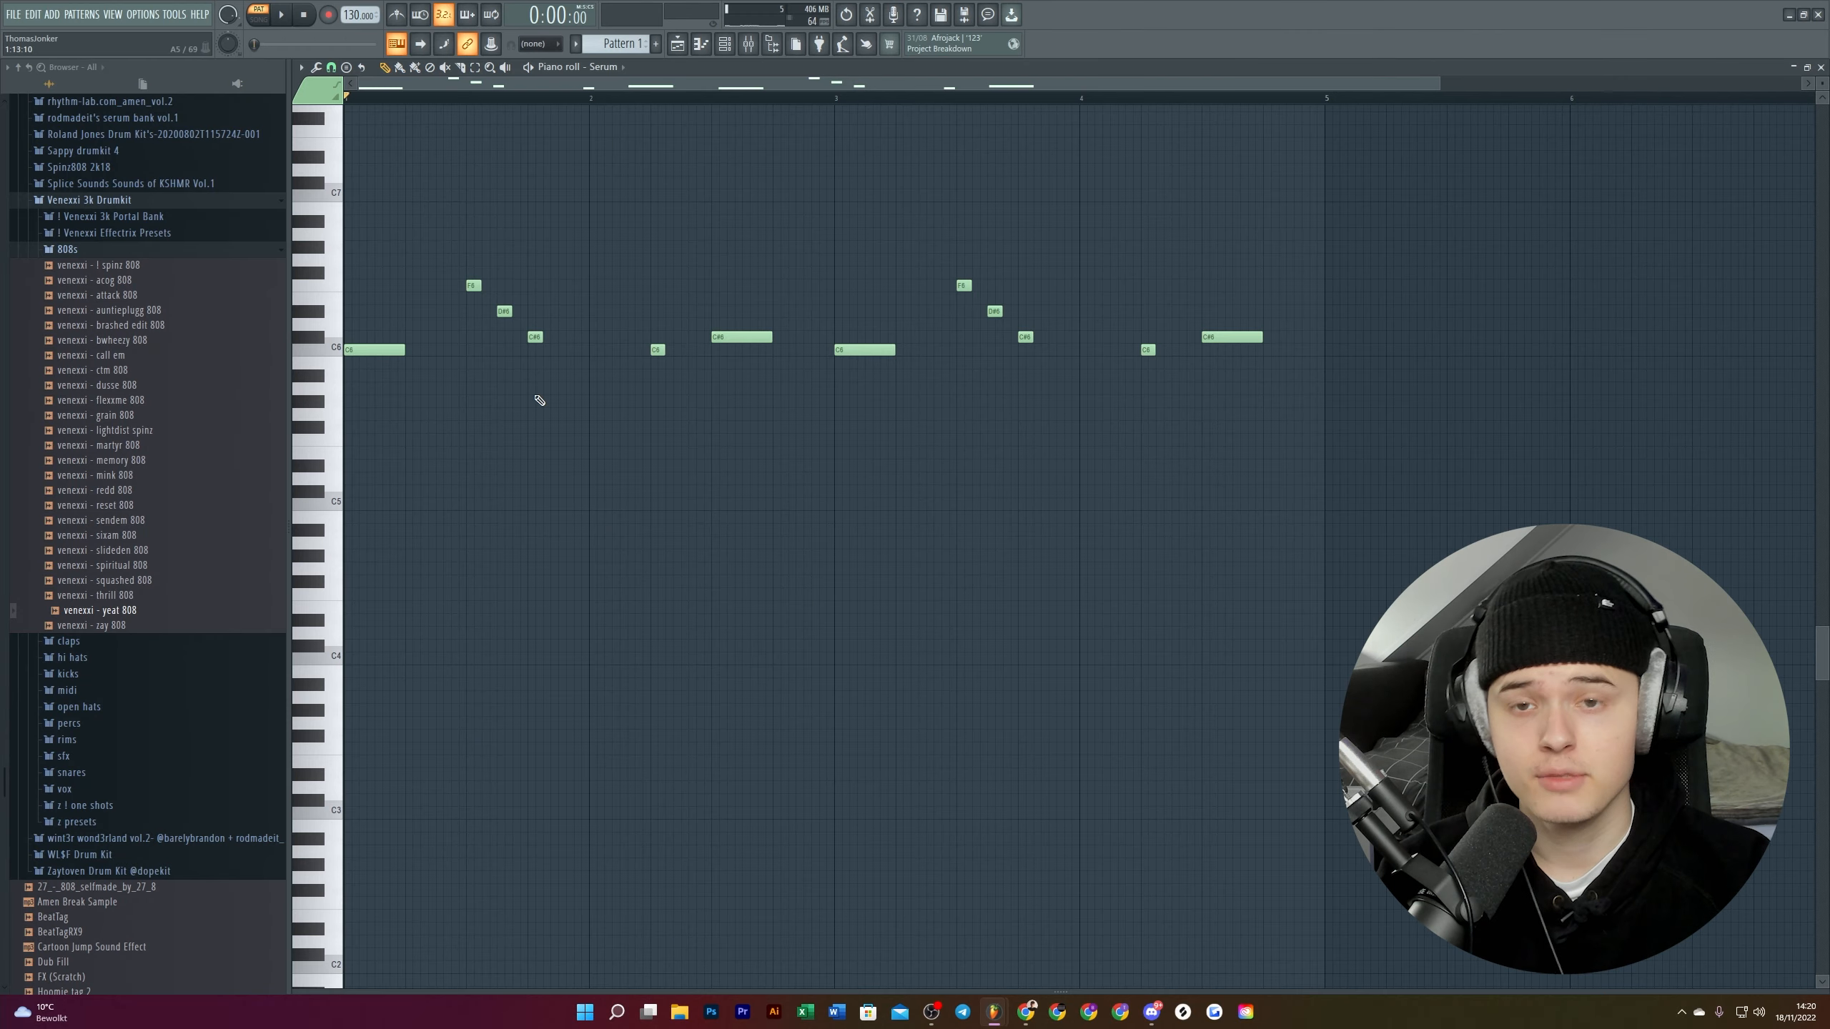
Step: Add A#2 and F#3 bass notes below the melody and duplicate them two bars further on
scroll(388, 389, "down", 2)
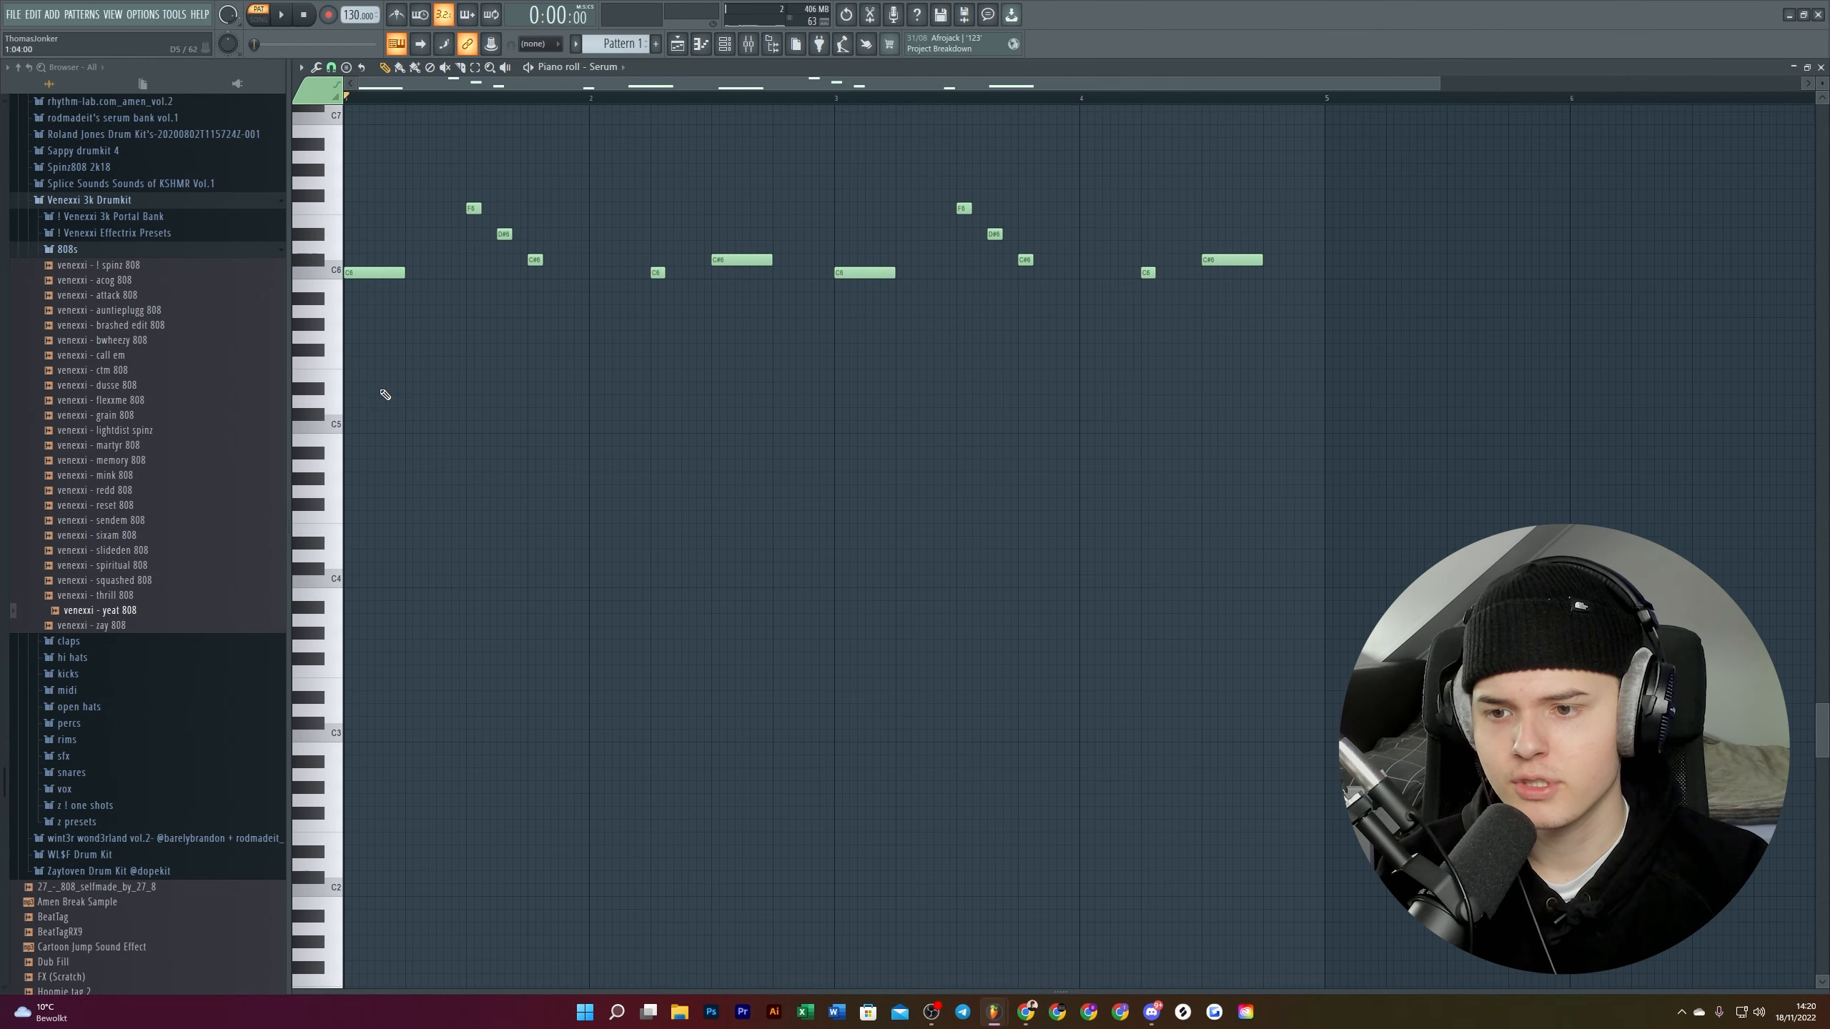
scroll(535, 434, "up", 2)
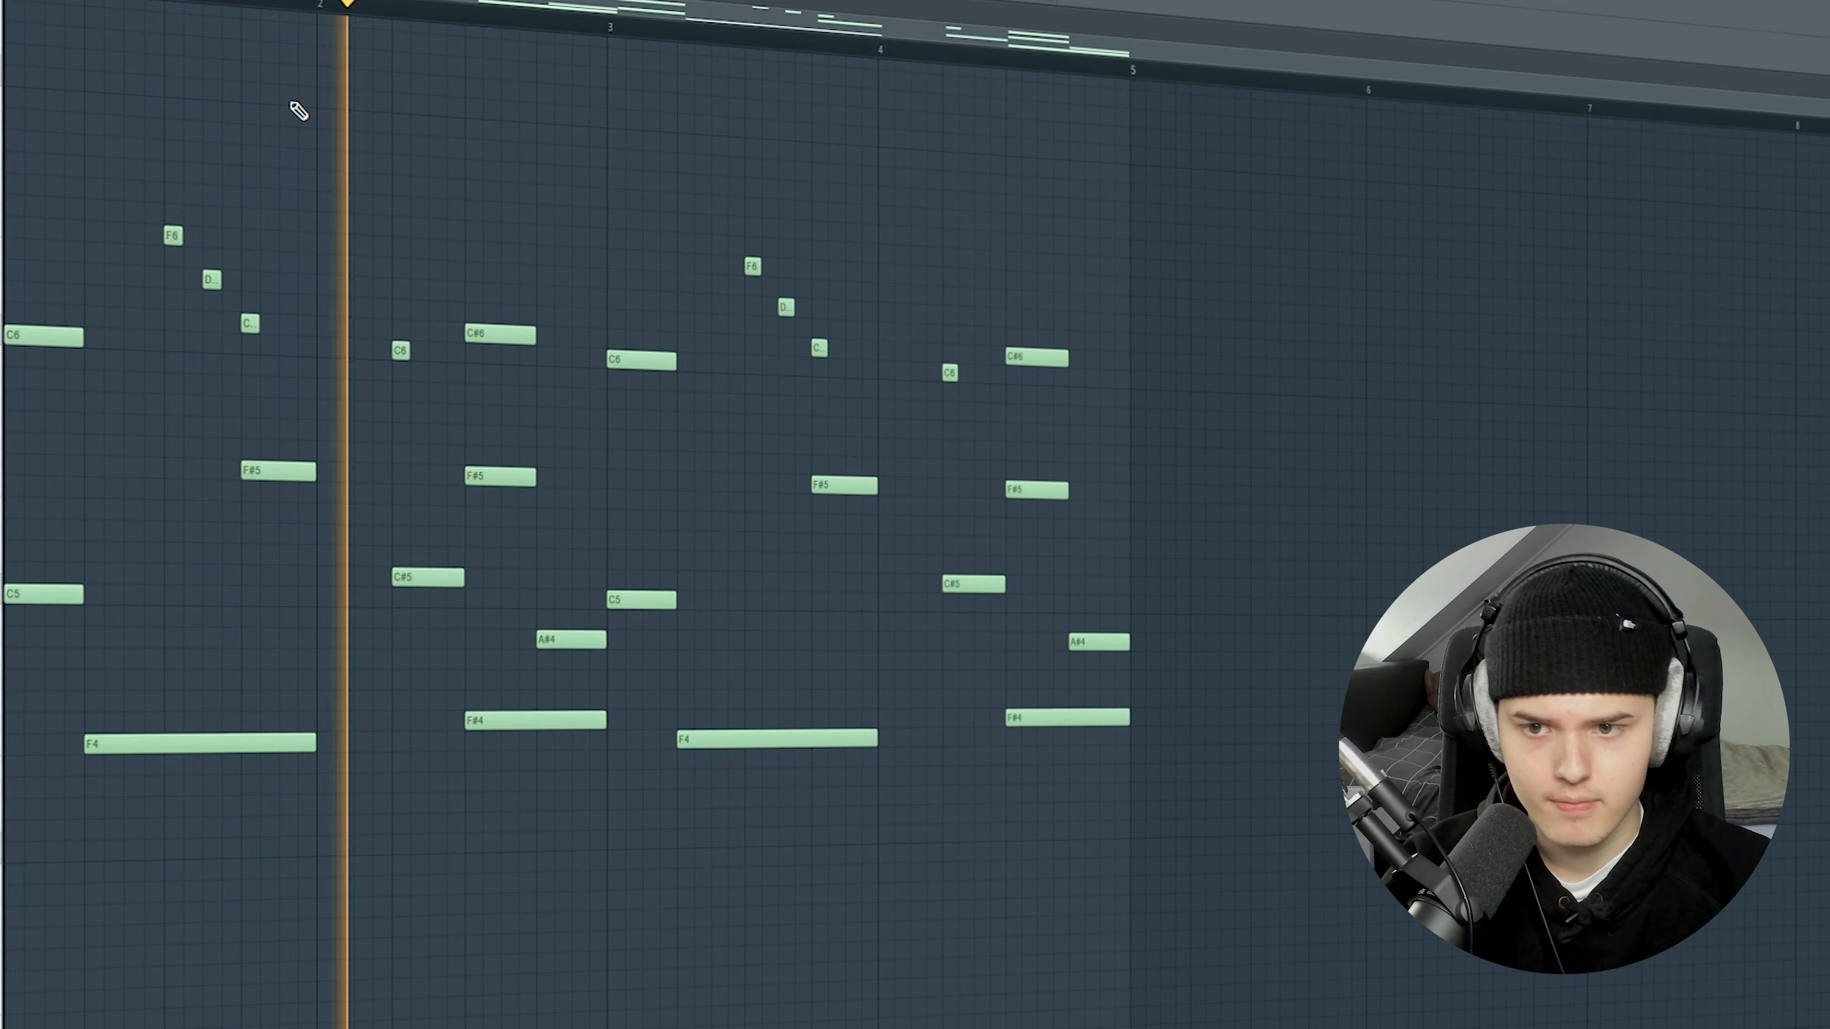
left_click(372, 796)
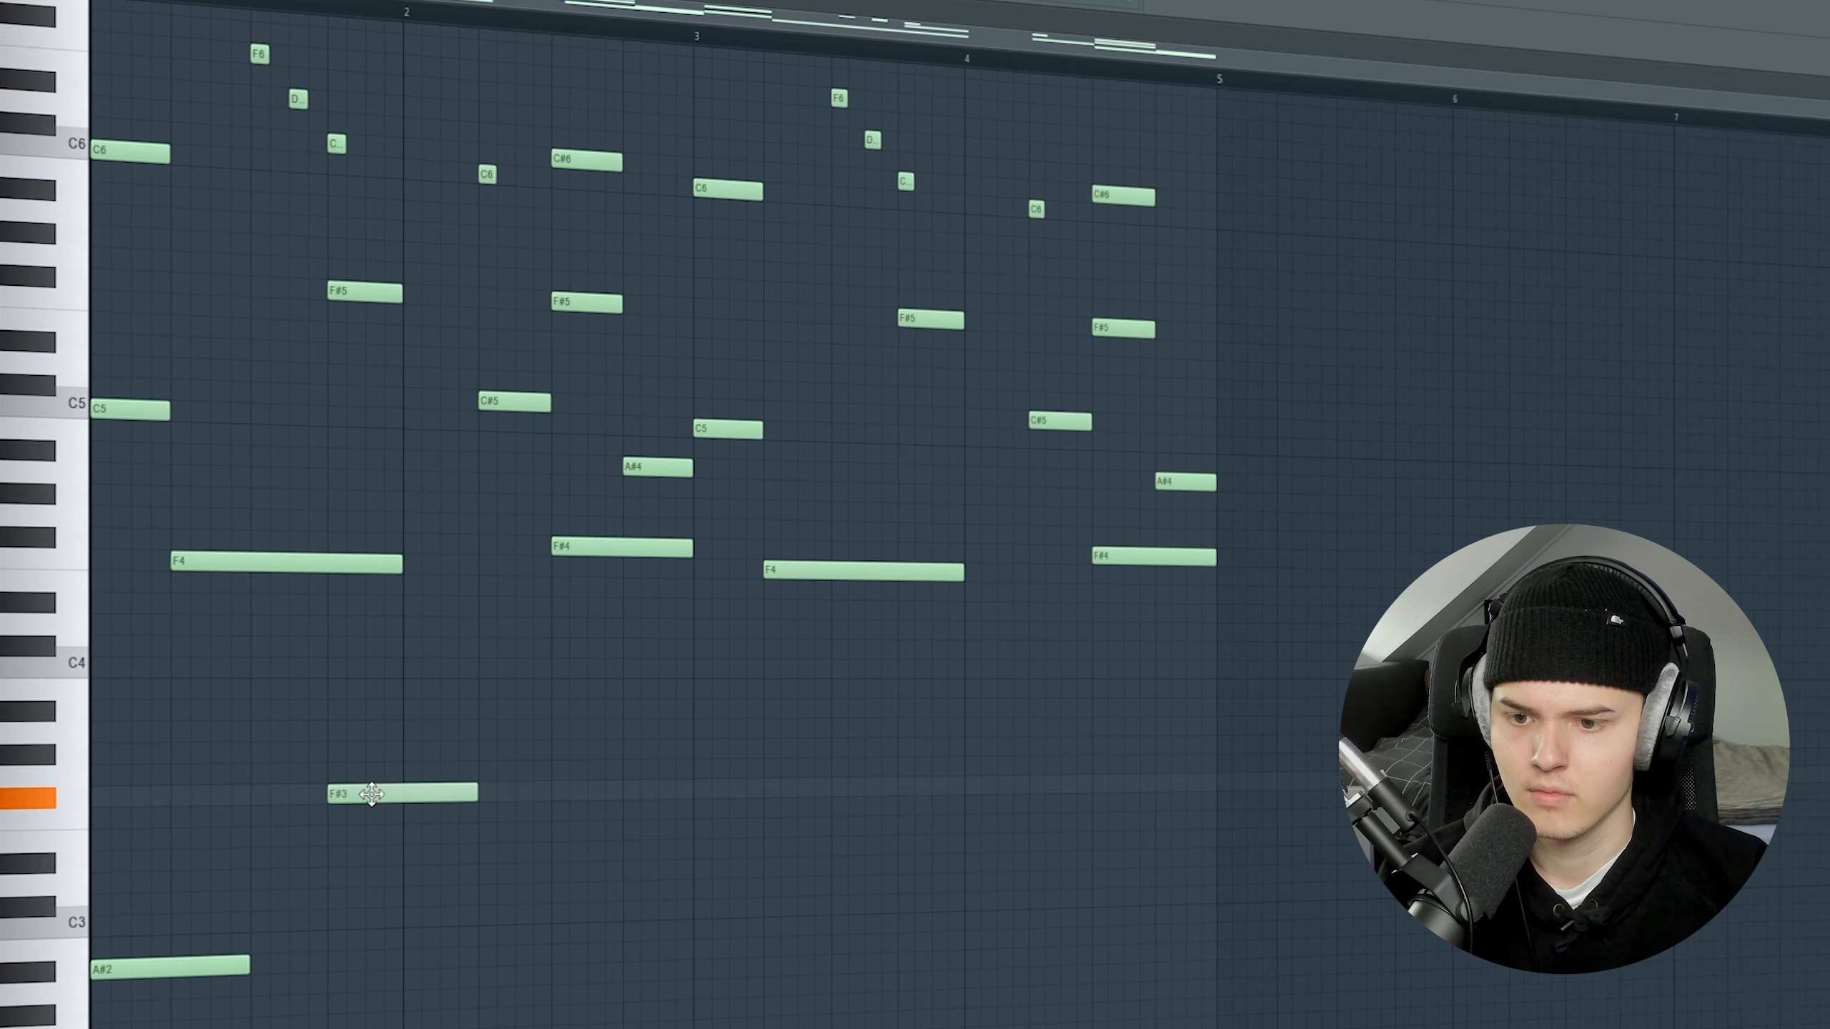
key("space")
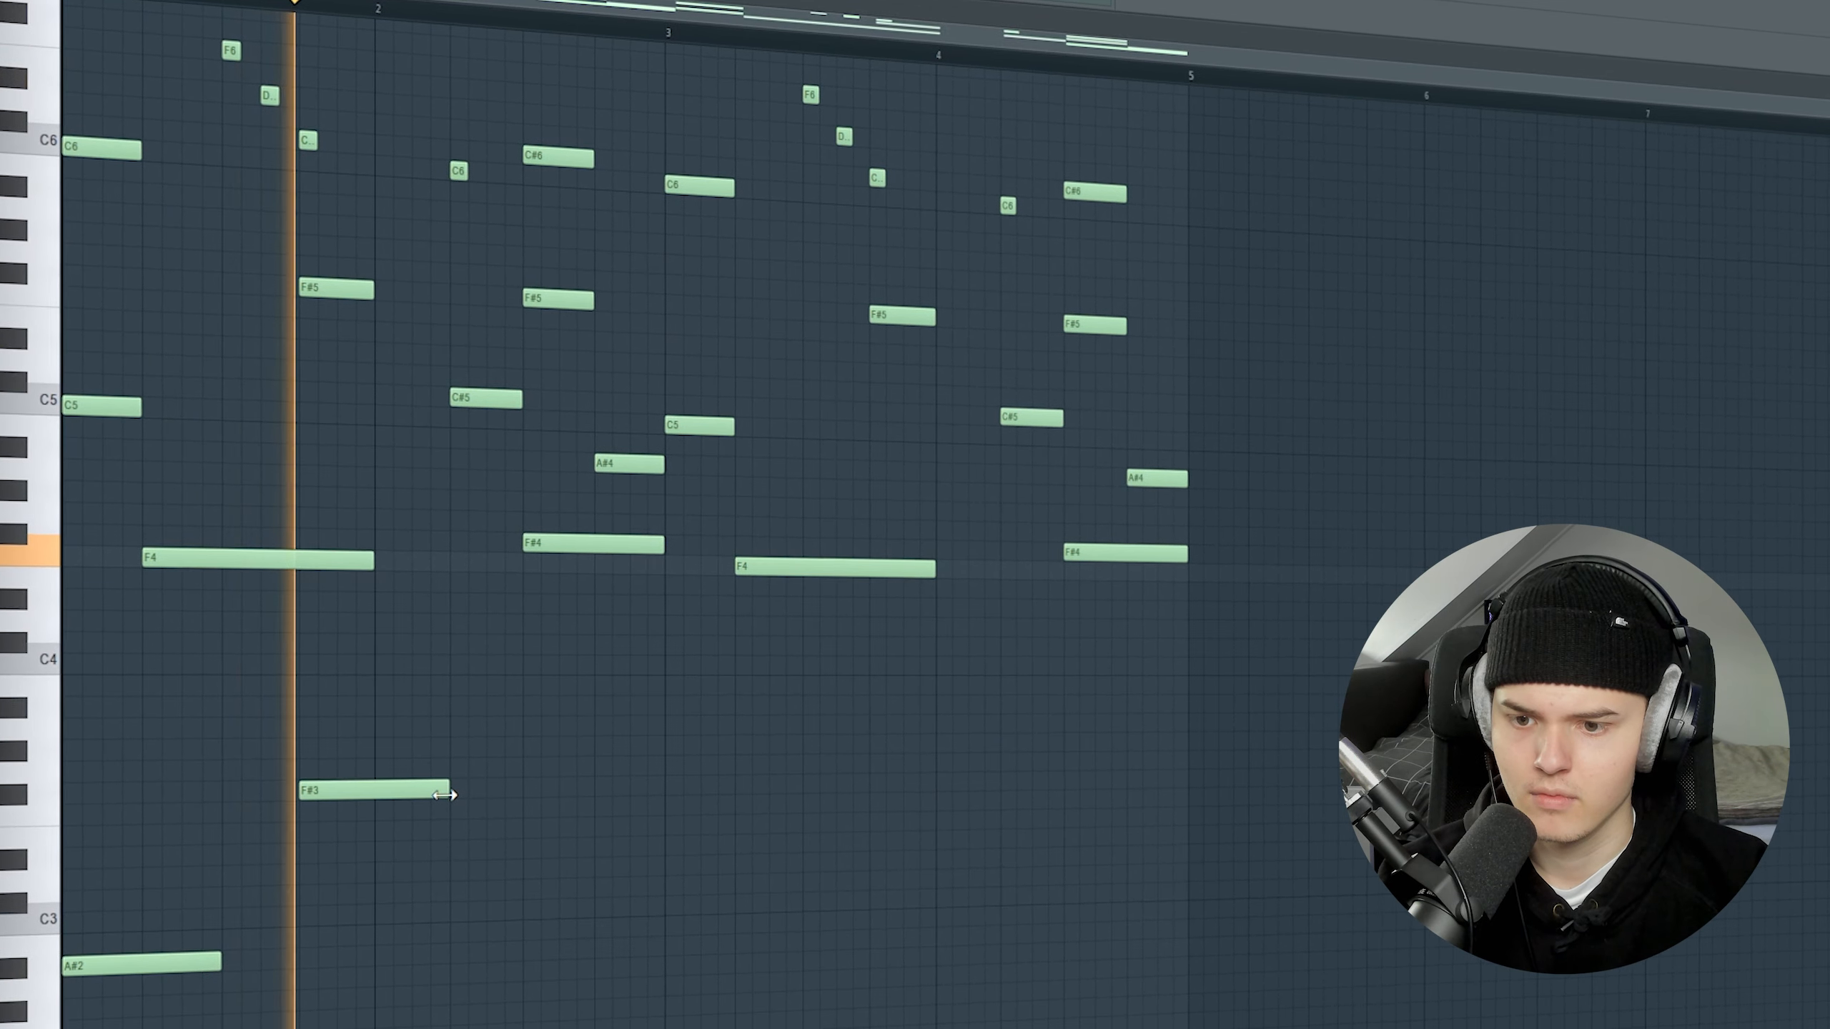
left_click_drag(679, 731, 404, 563)
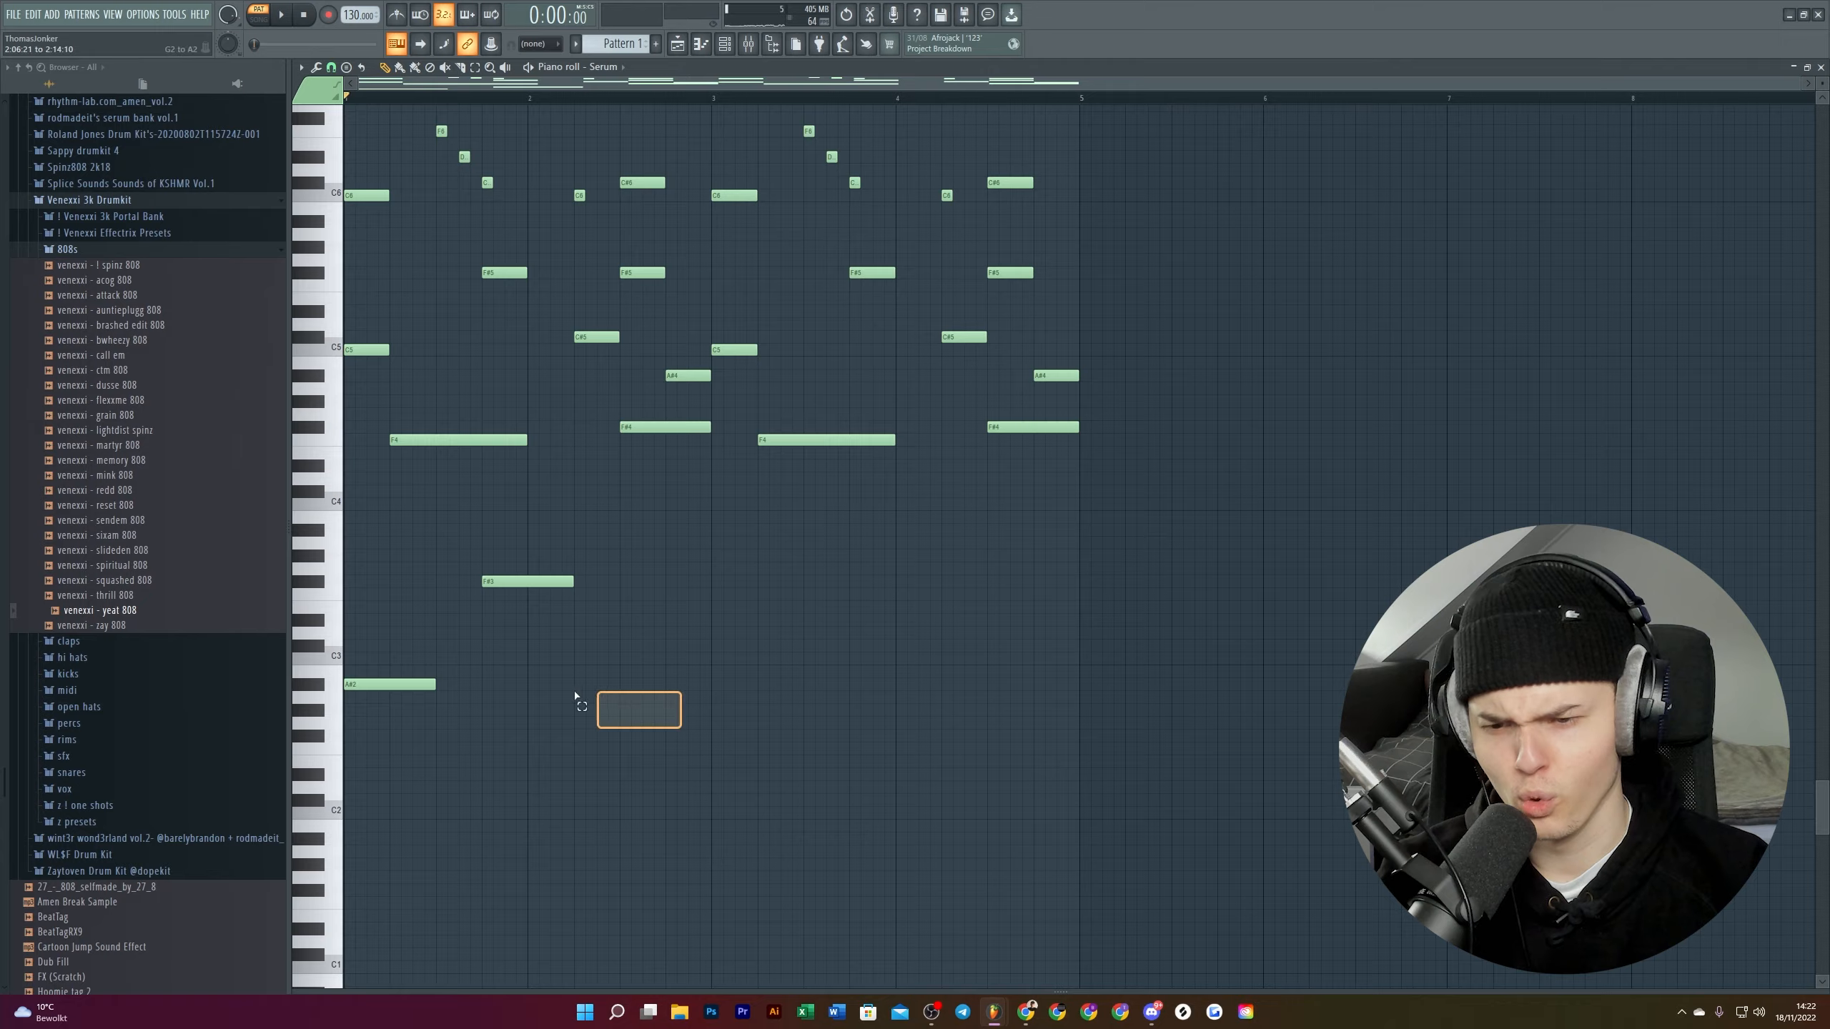
key("ctrl+b")
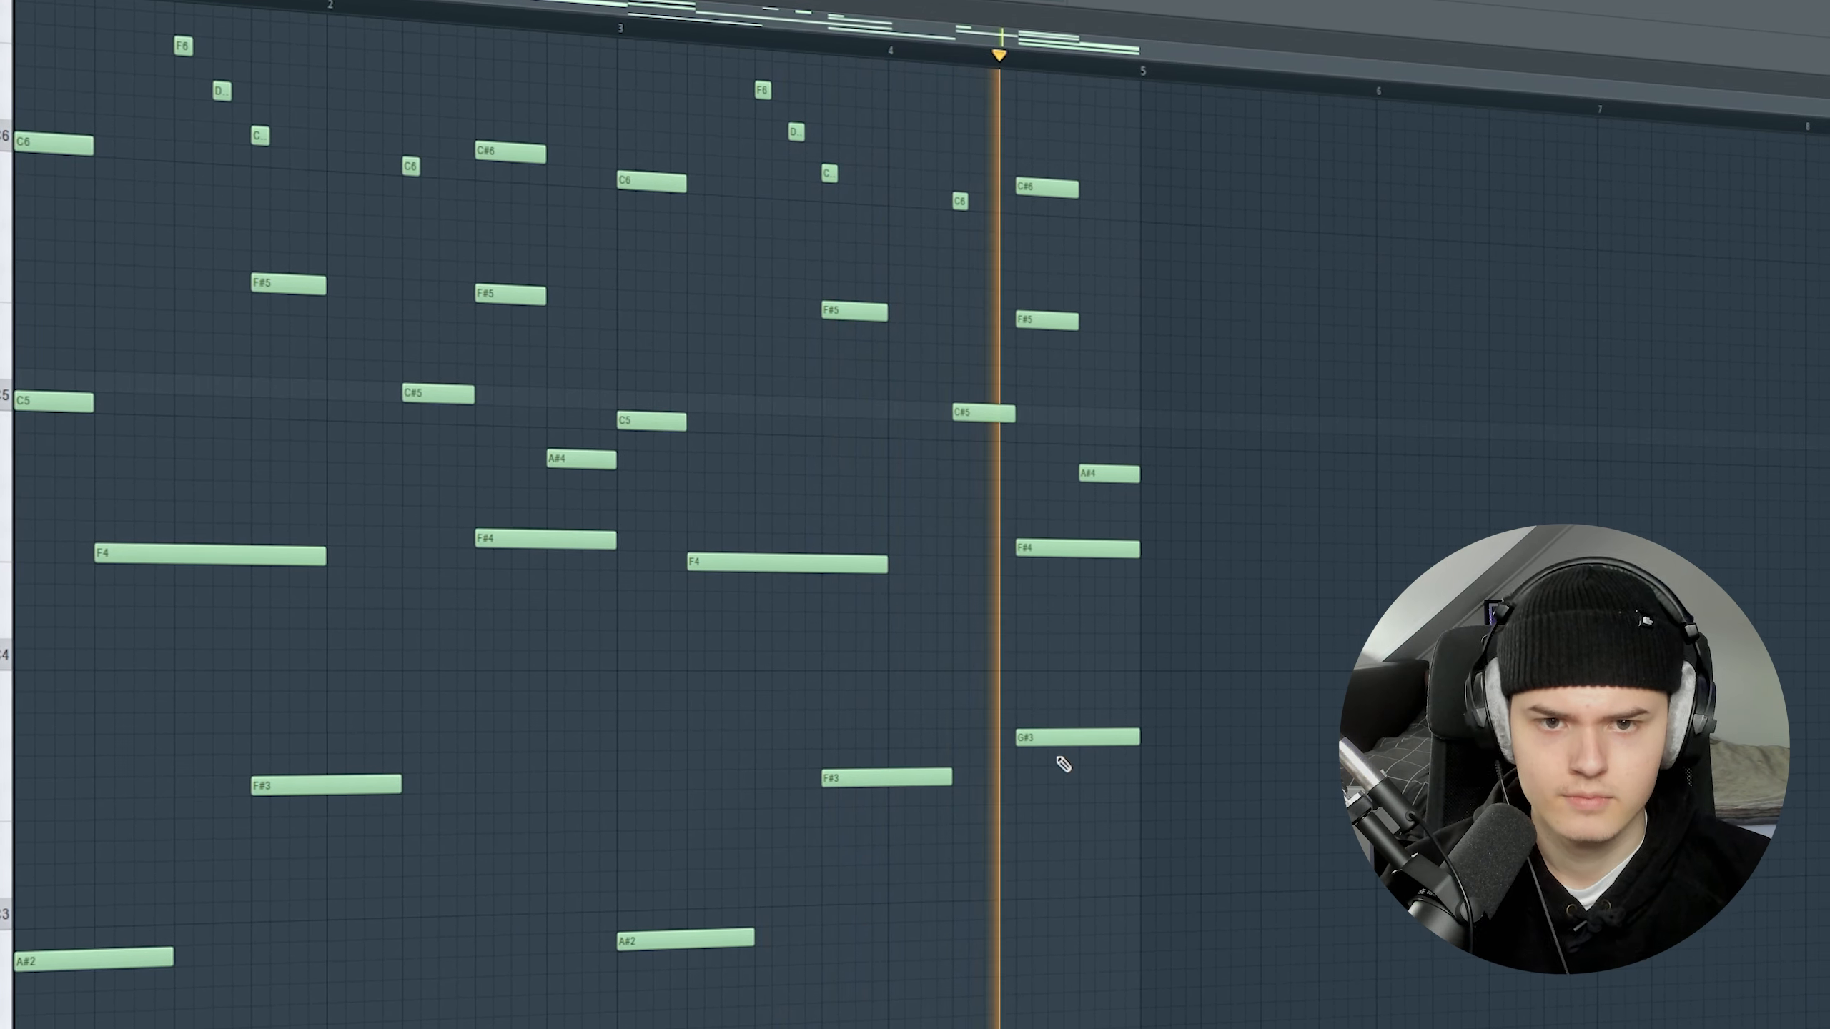
scroll(973, 799, "up", 2)
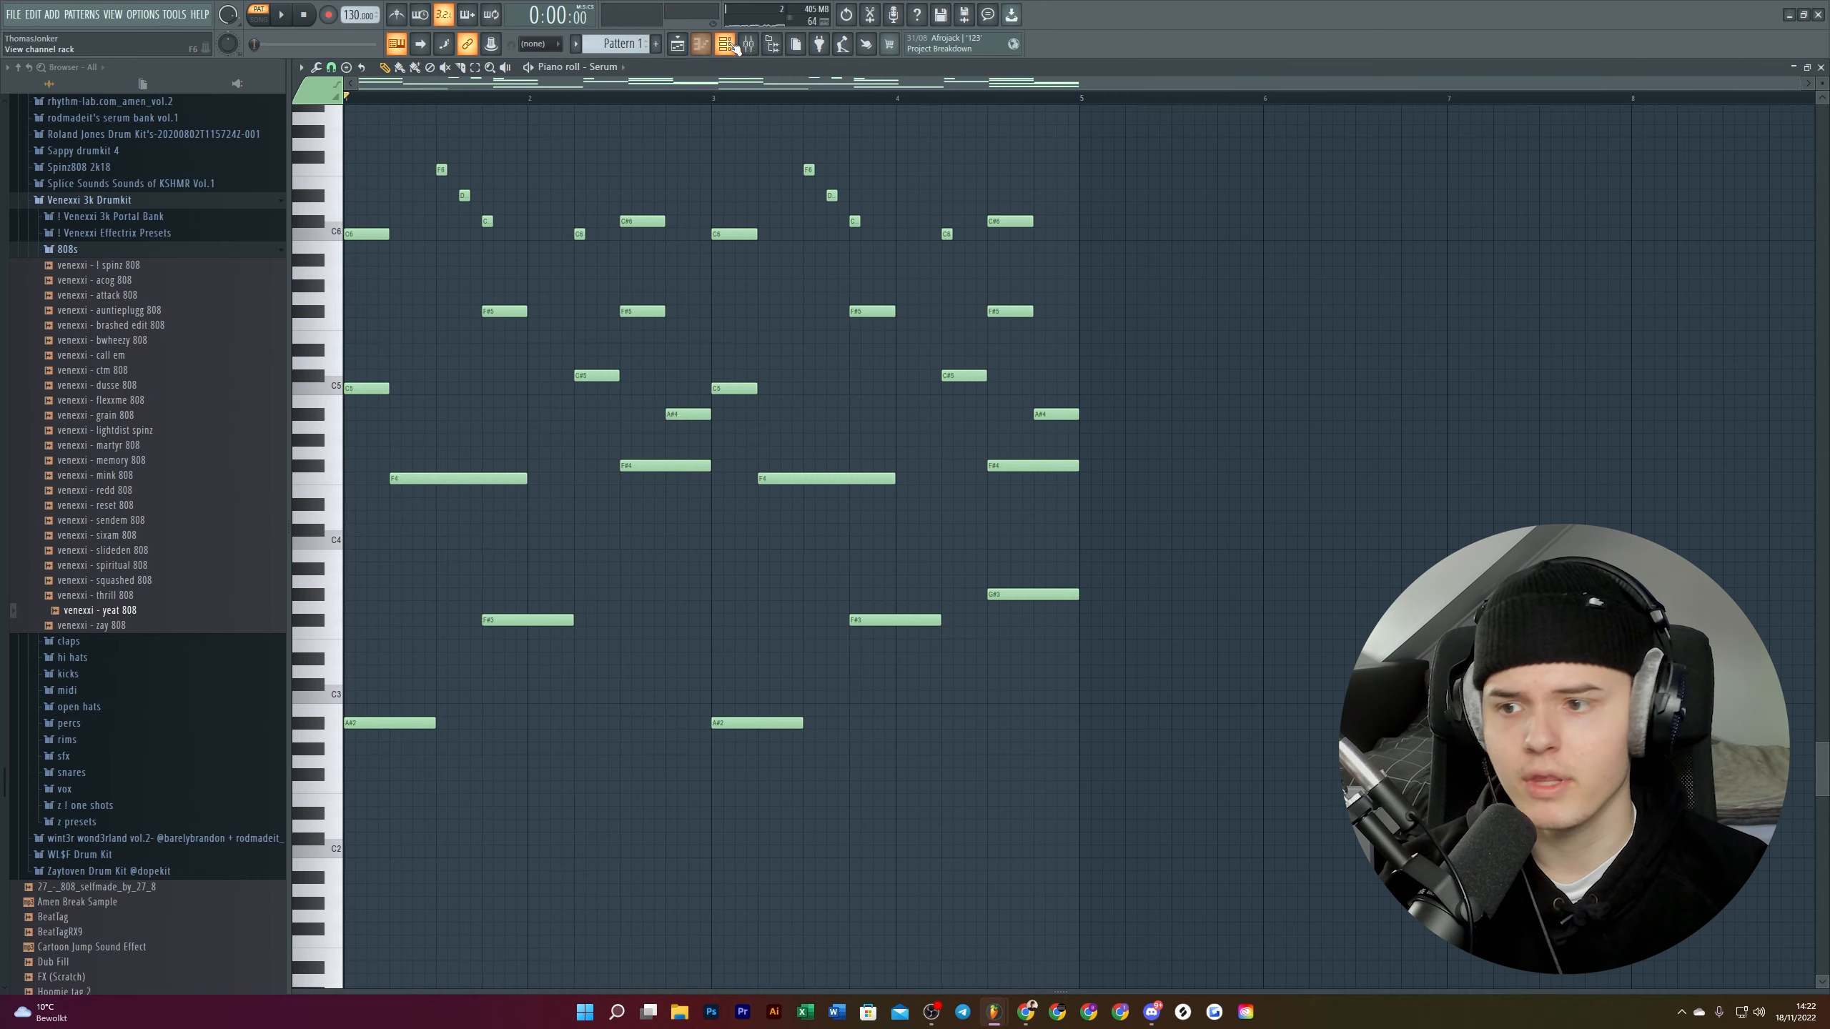
Step: Route the Serum channel to mixer track 10 and open its plugin window
left_click(728, 44)
left_click_drag(551, 590, 551, 593)
left_click(613, 590)
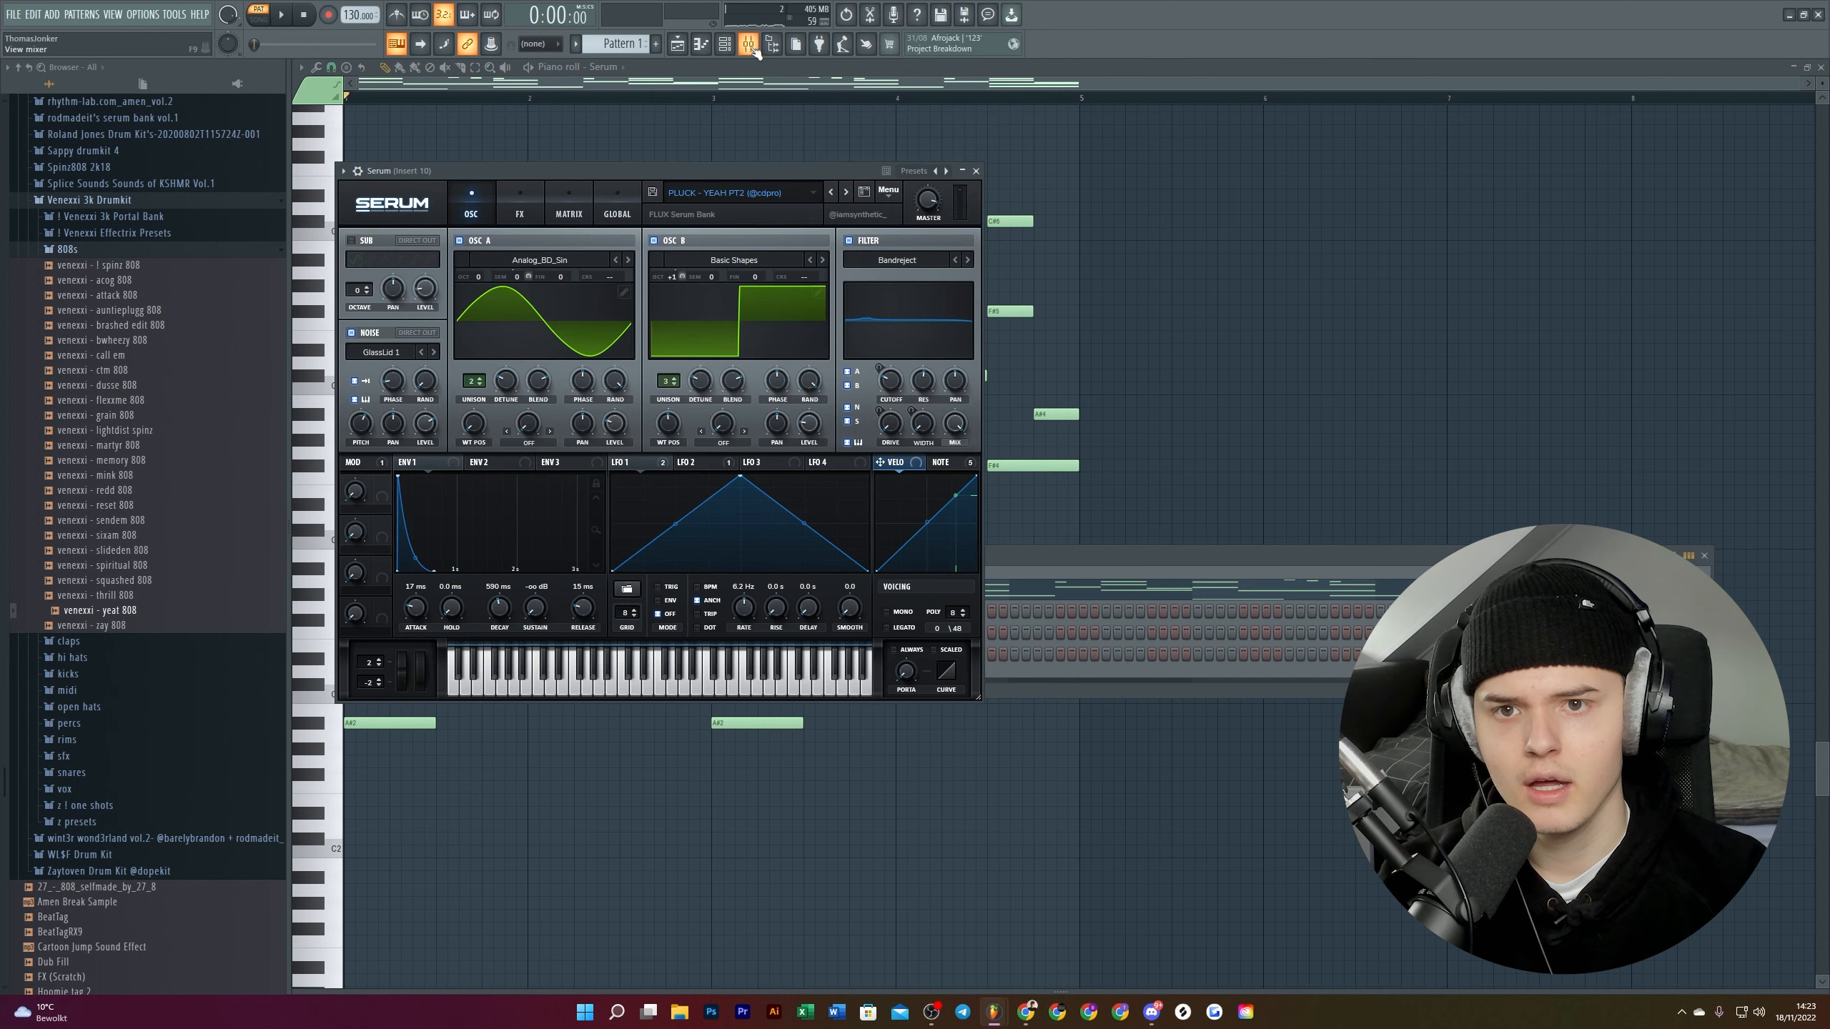
left_click(749, 46)
left_click(520, 201)
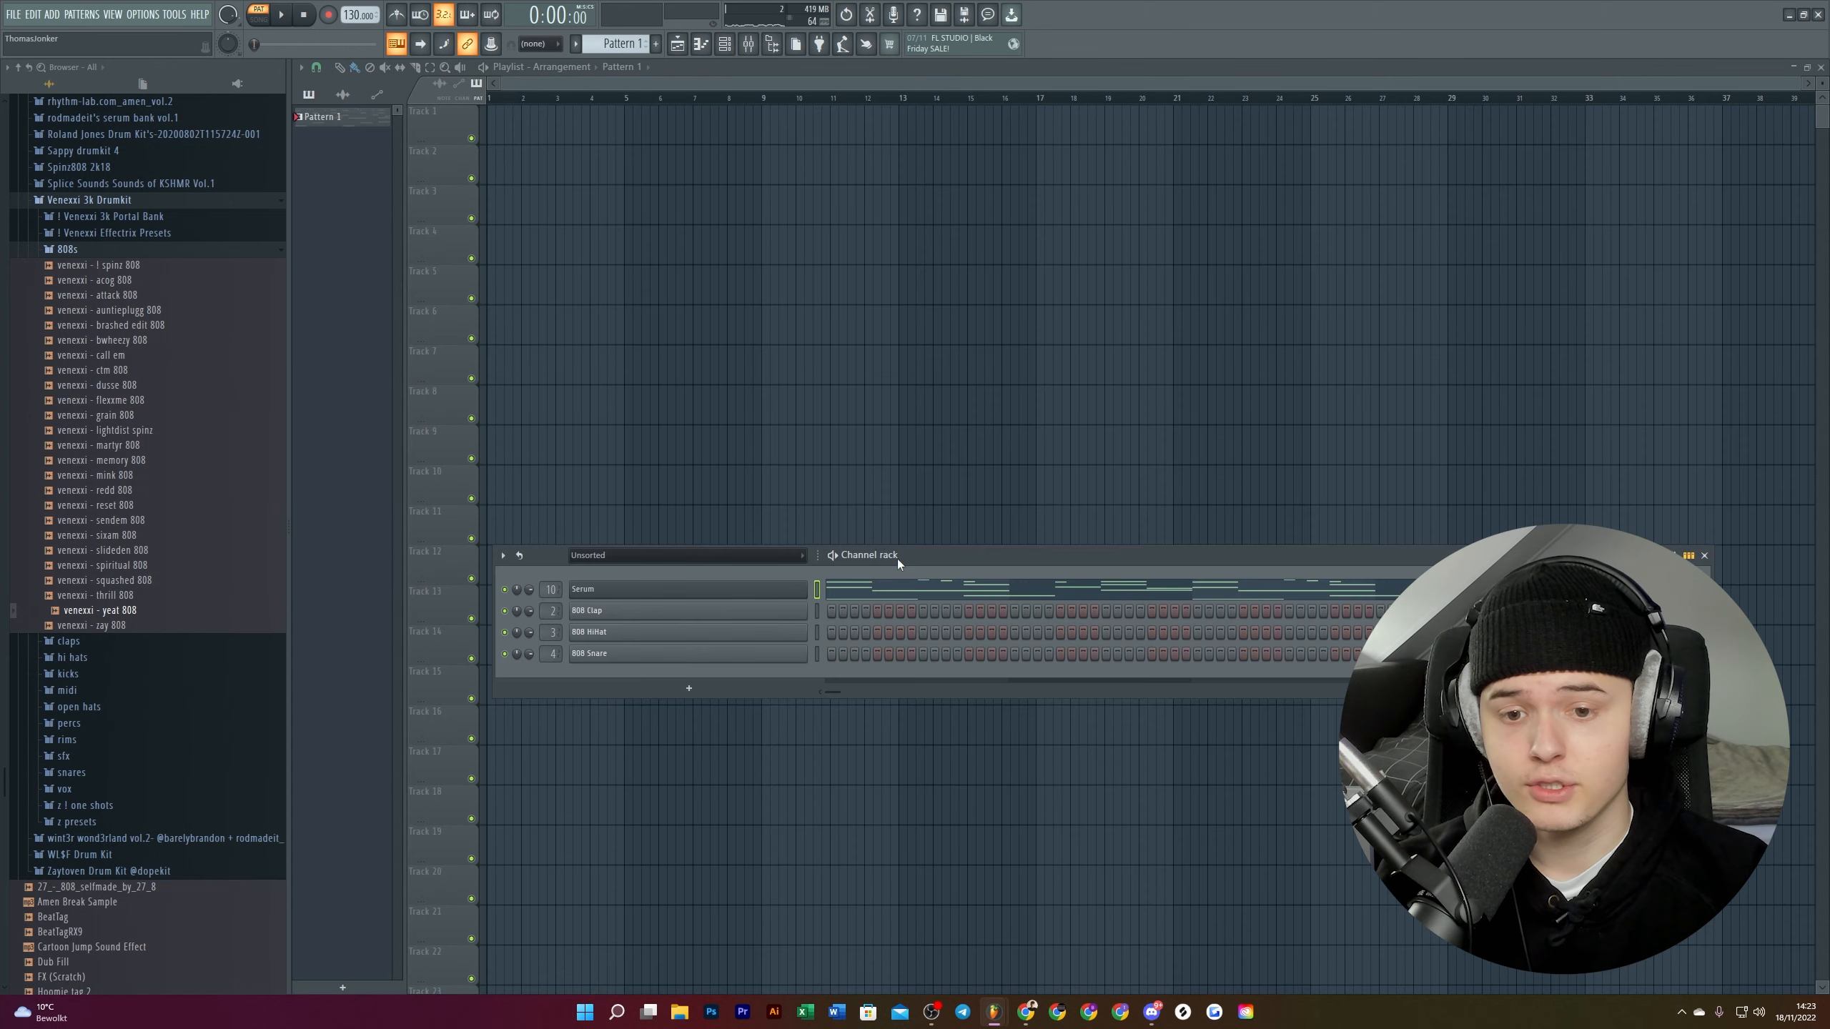
Step: Load venexxi - ctm 808 into the 808 Clap channel and draw its bass line with A#4, F#4 and F4 notes
left_click_drag(898, 558, 875, 456)
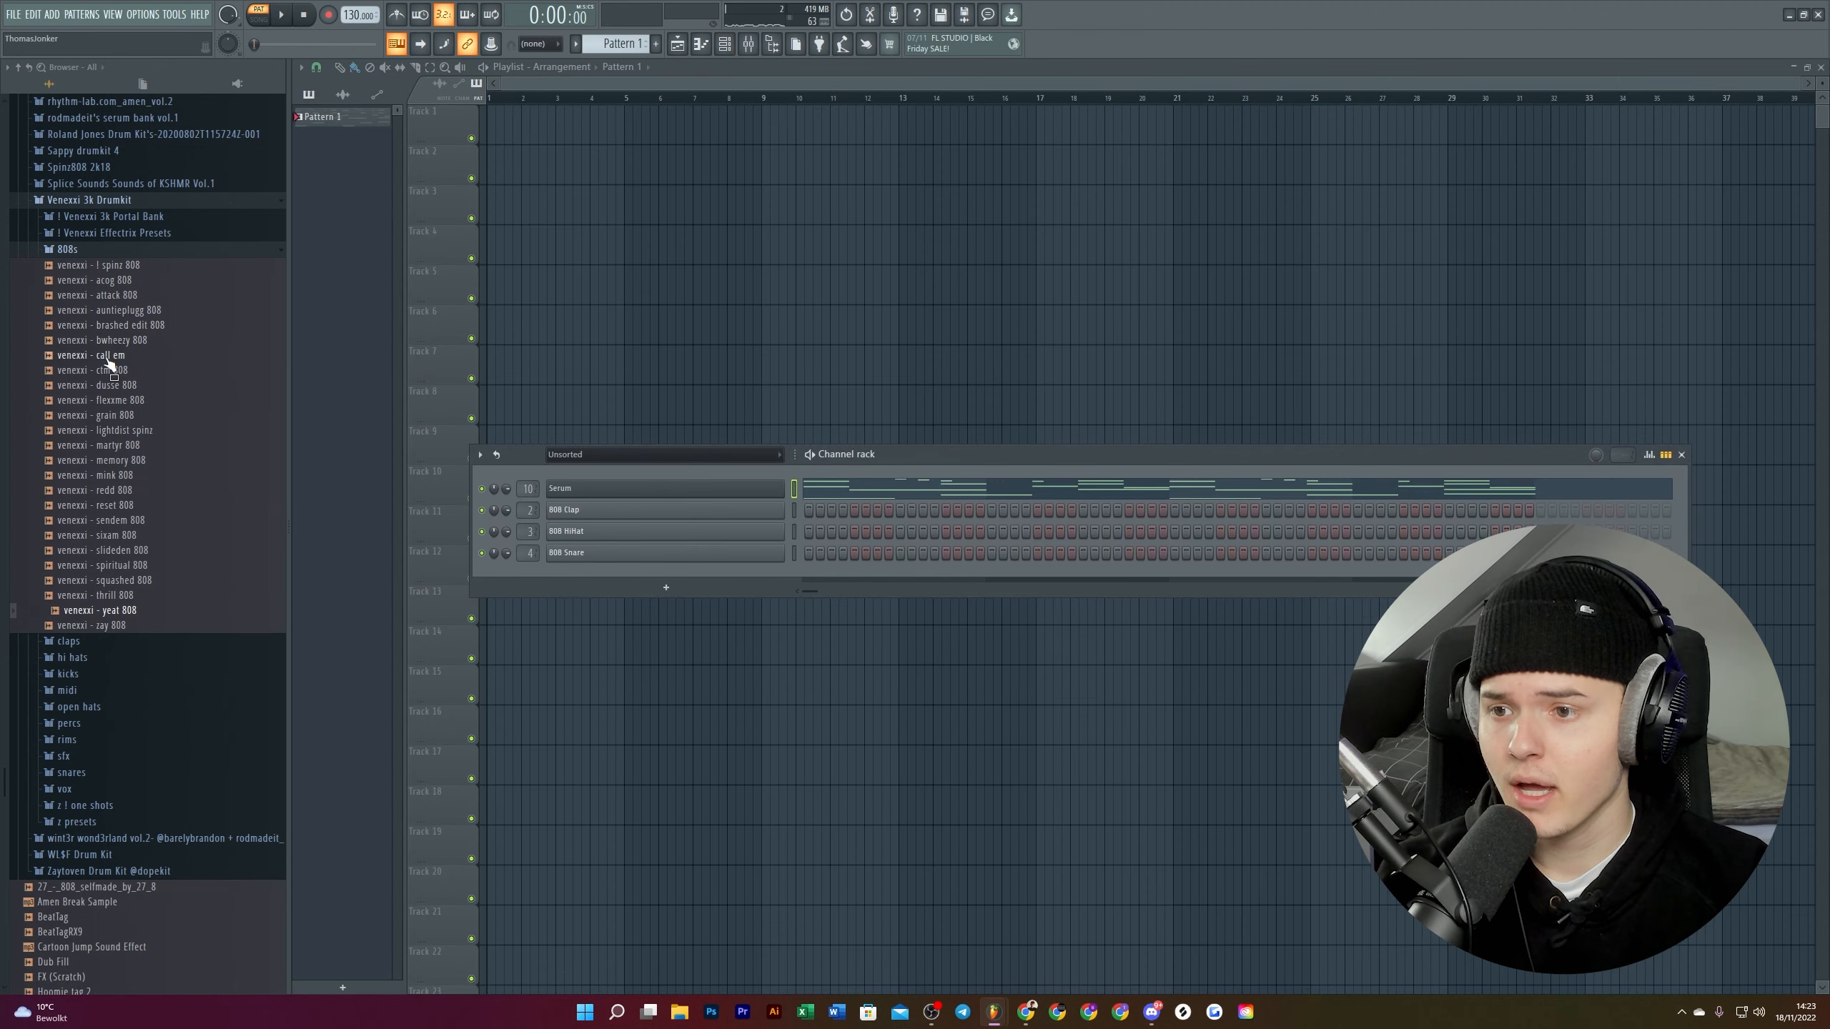
left_click_drag(110, 364, 611, 518)
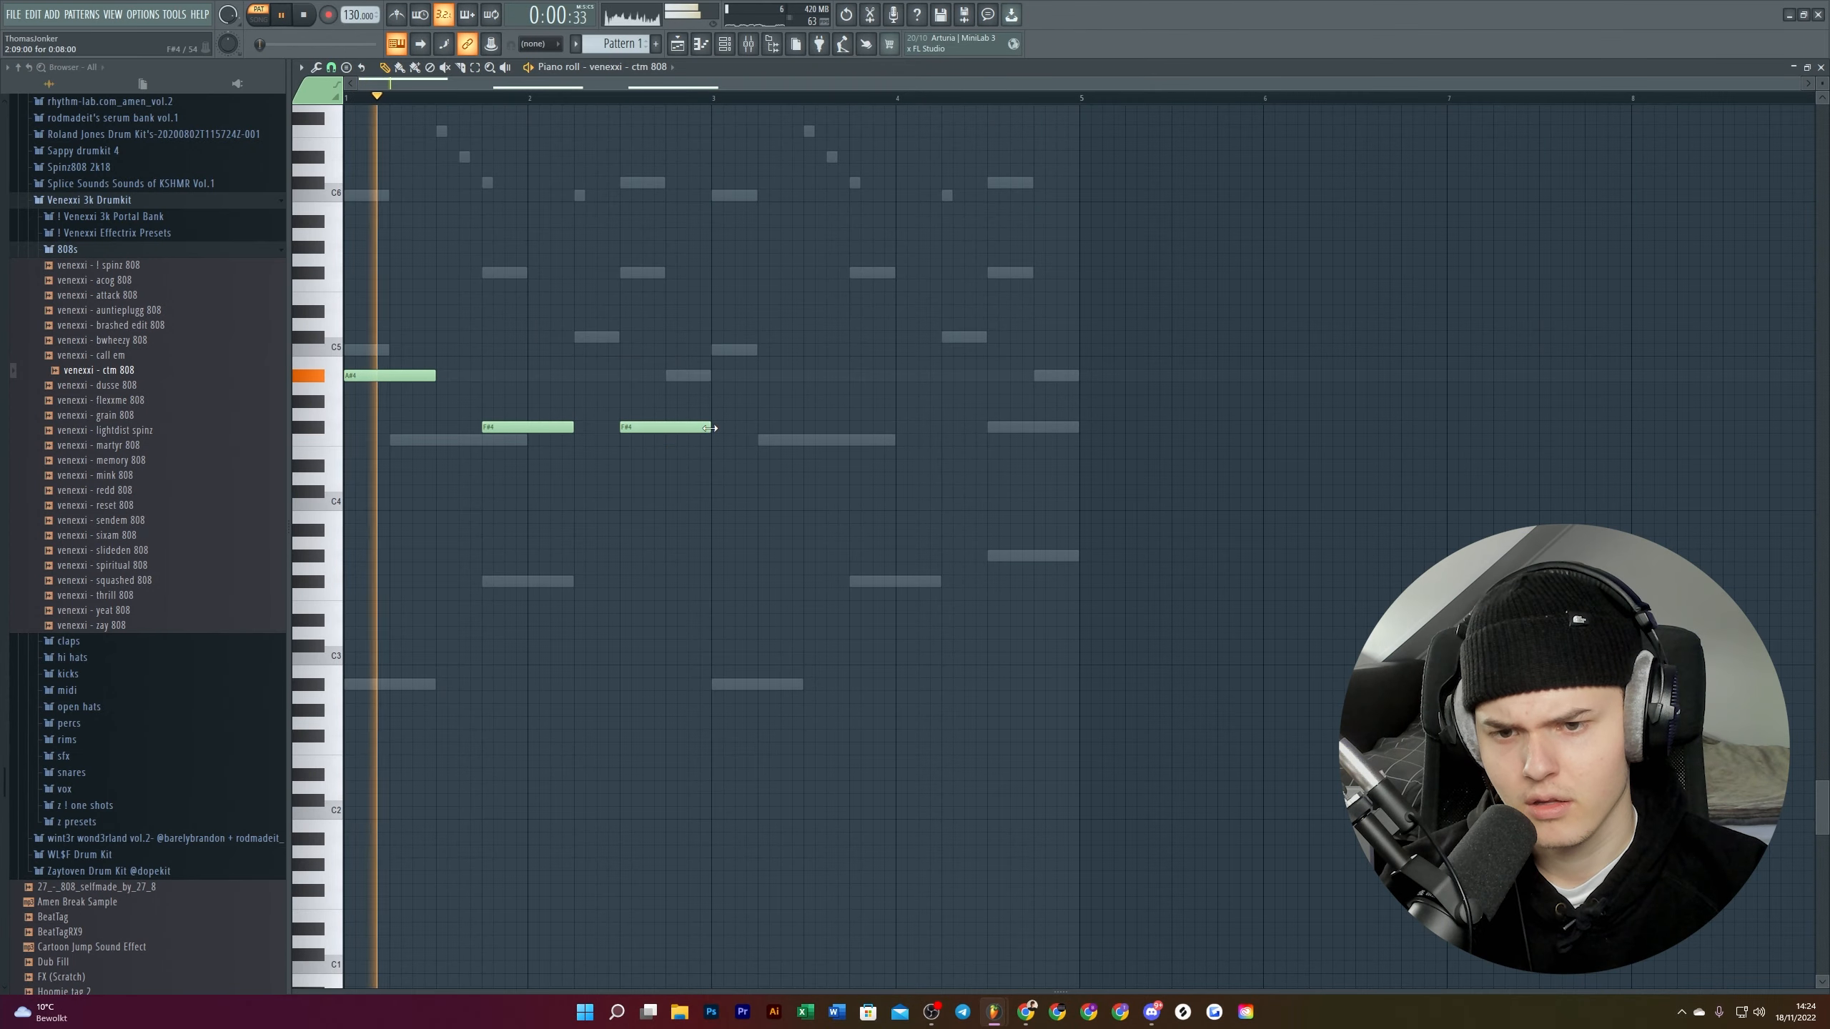
left_click_drag(710, 428, 664, 428)
left_click(685, 439)
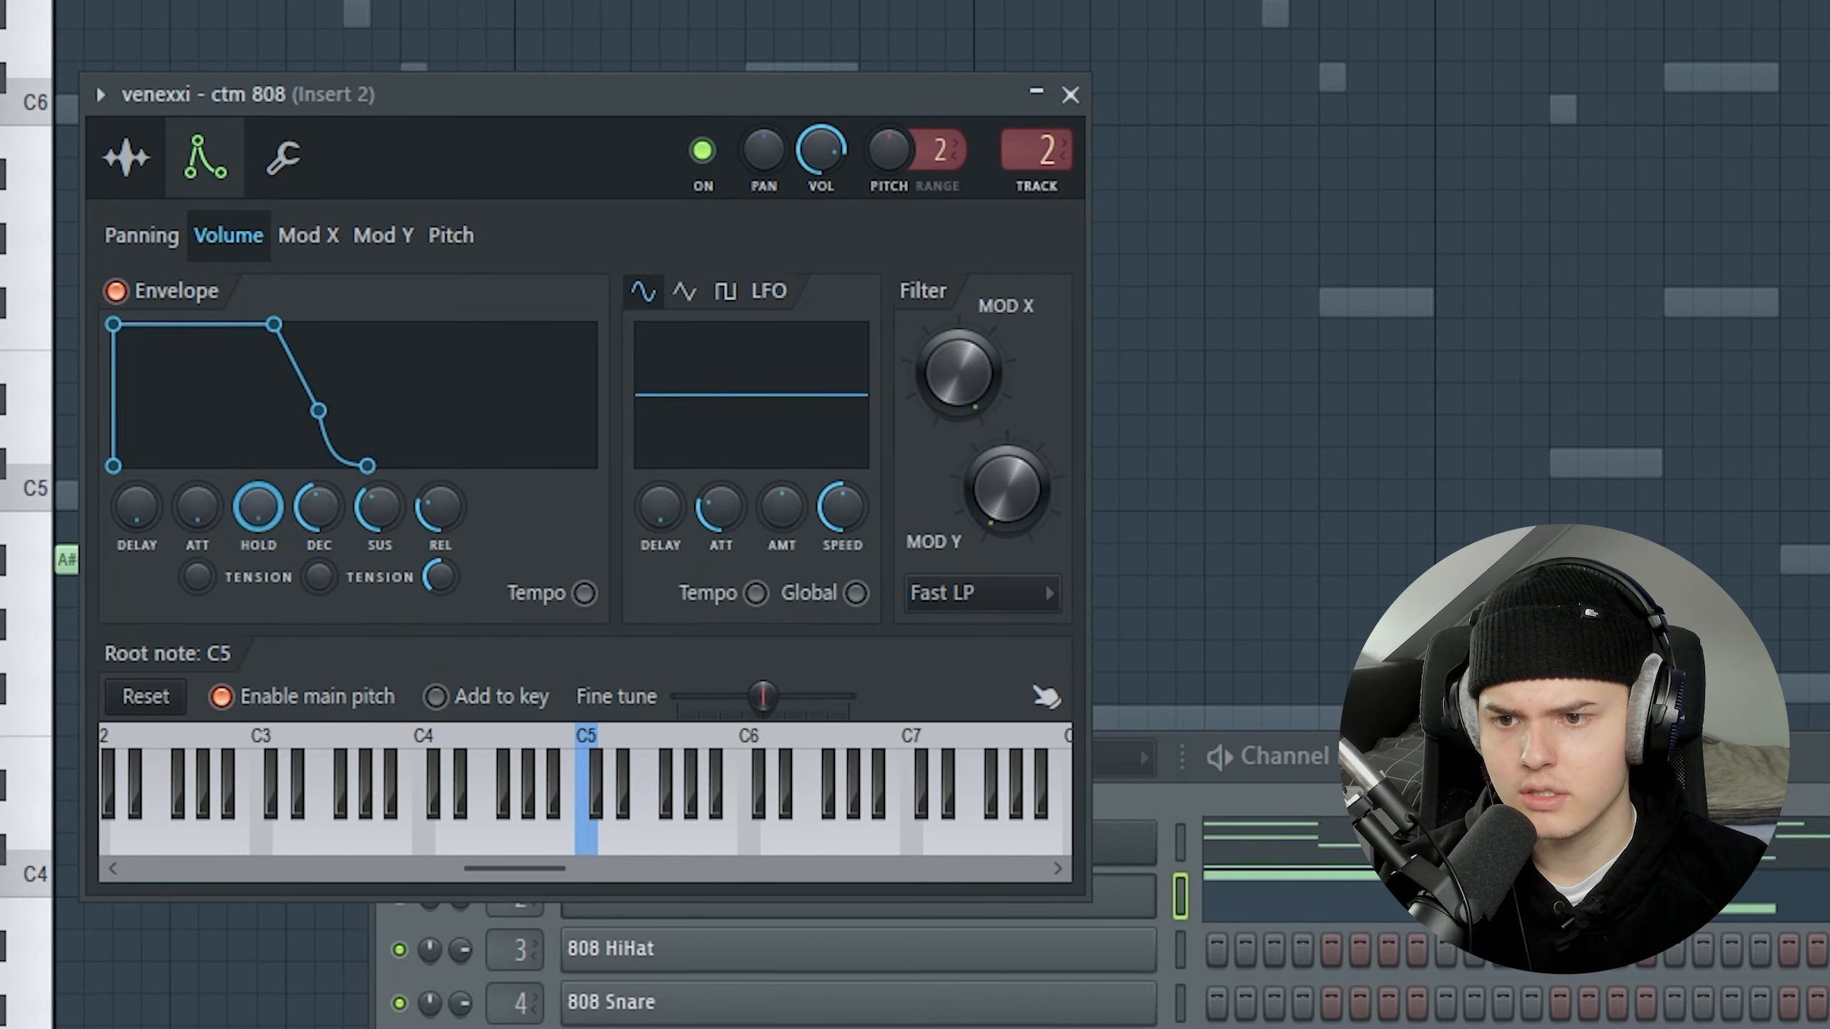
Step: Lower the sustain of the 808's volume envelope and add an F#4 note just before the final note of bar four
left_click_drag(380, 508, 379, 516)
left_click(523, 91)
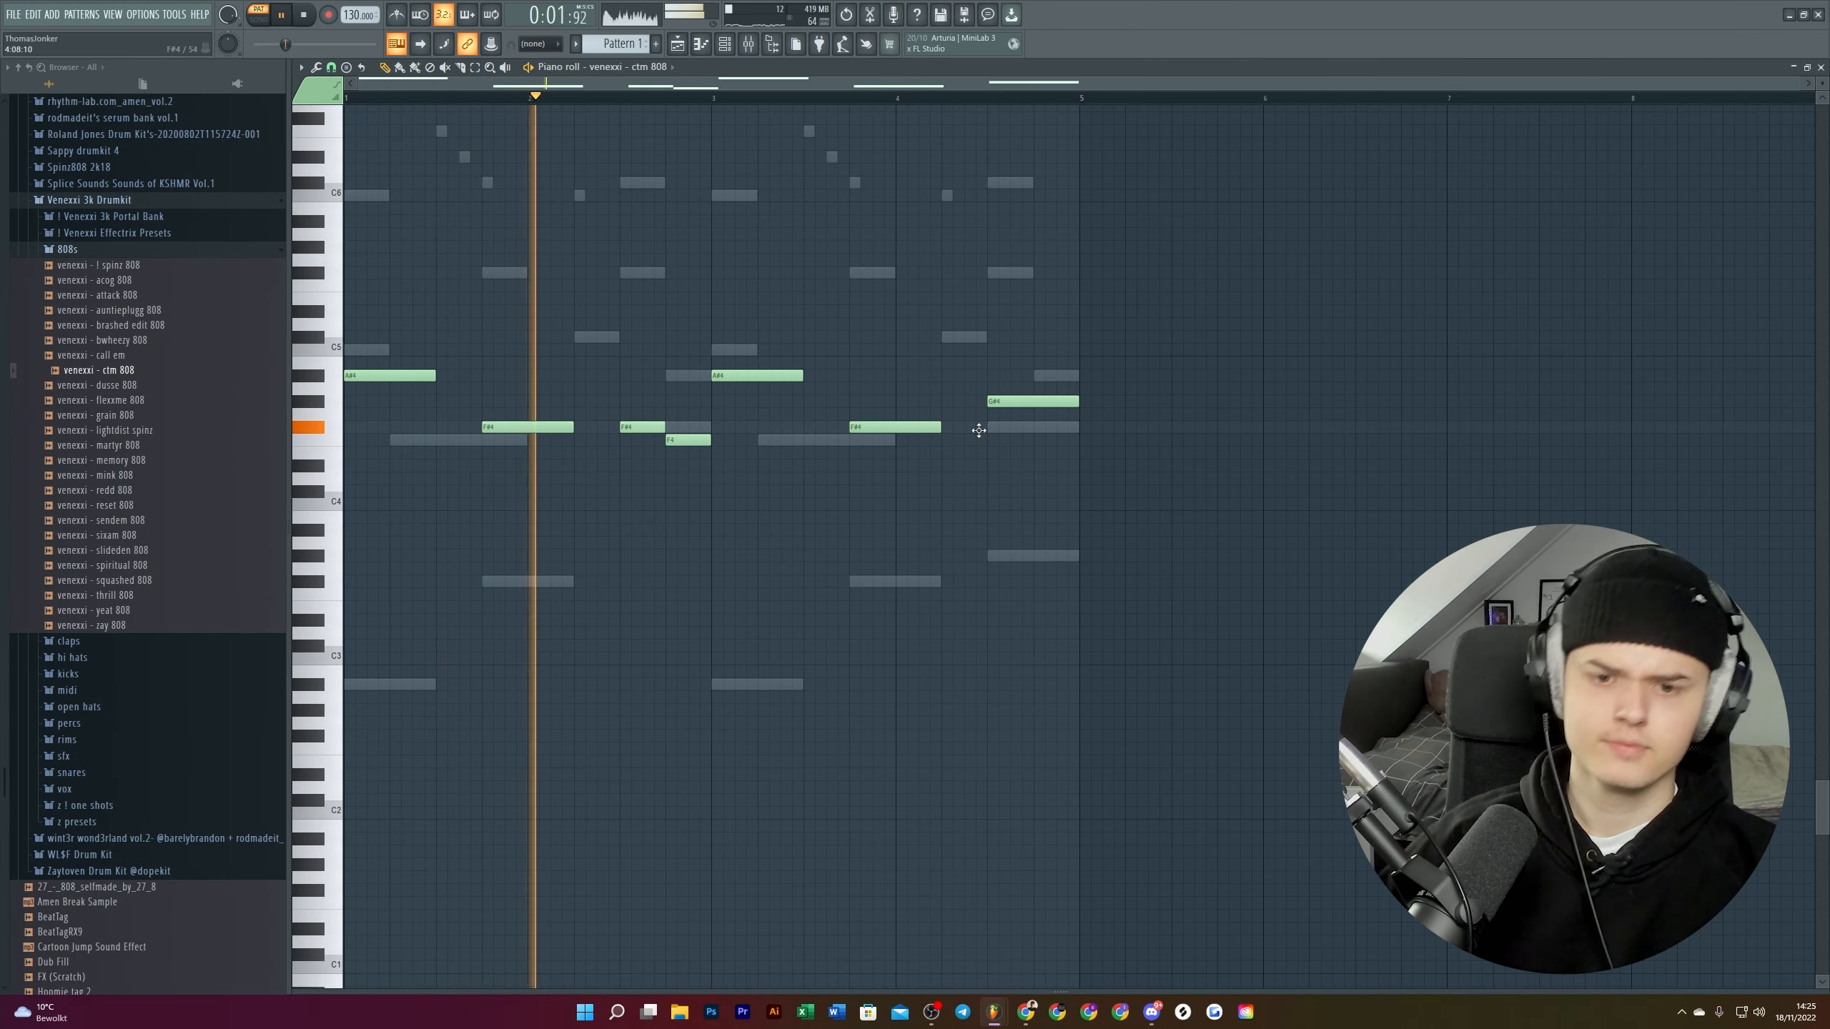
left_click_drag(1030, 430, 988, 452)
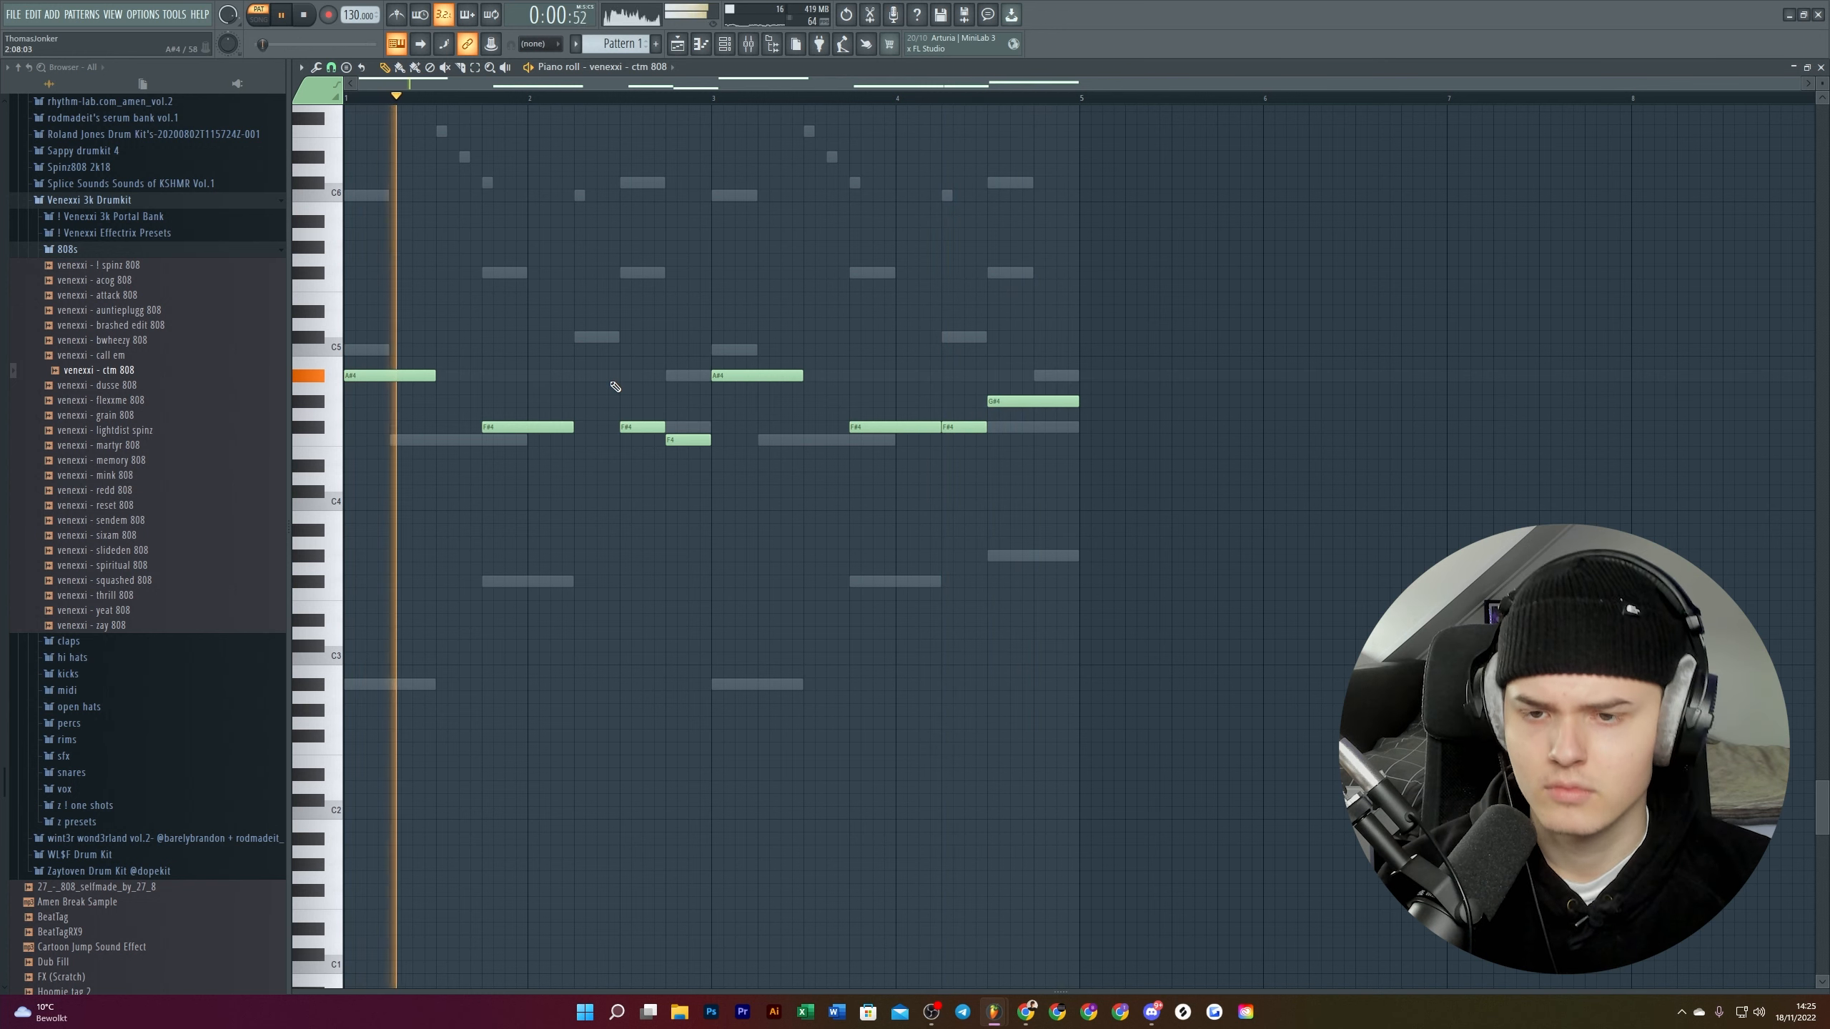
key("space")
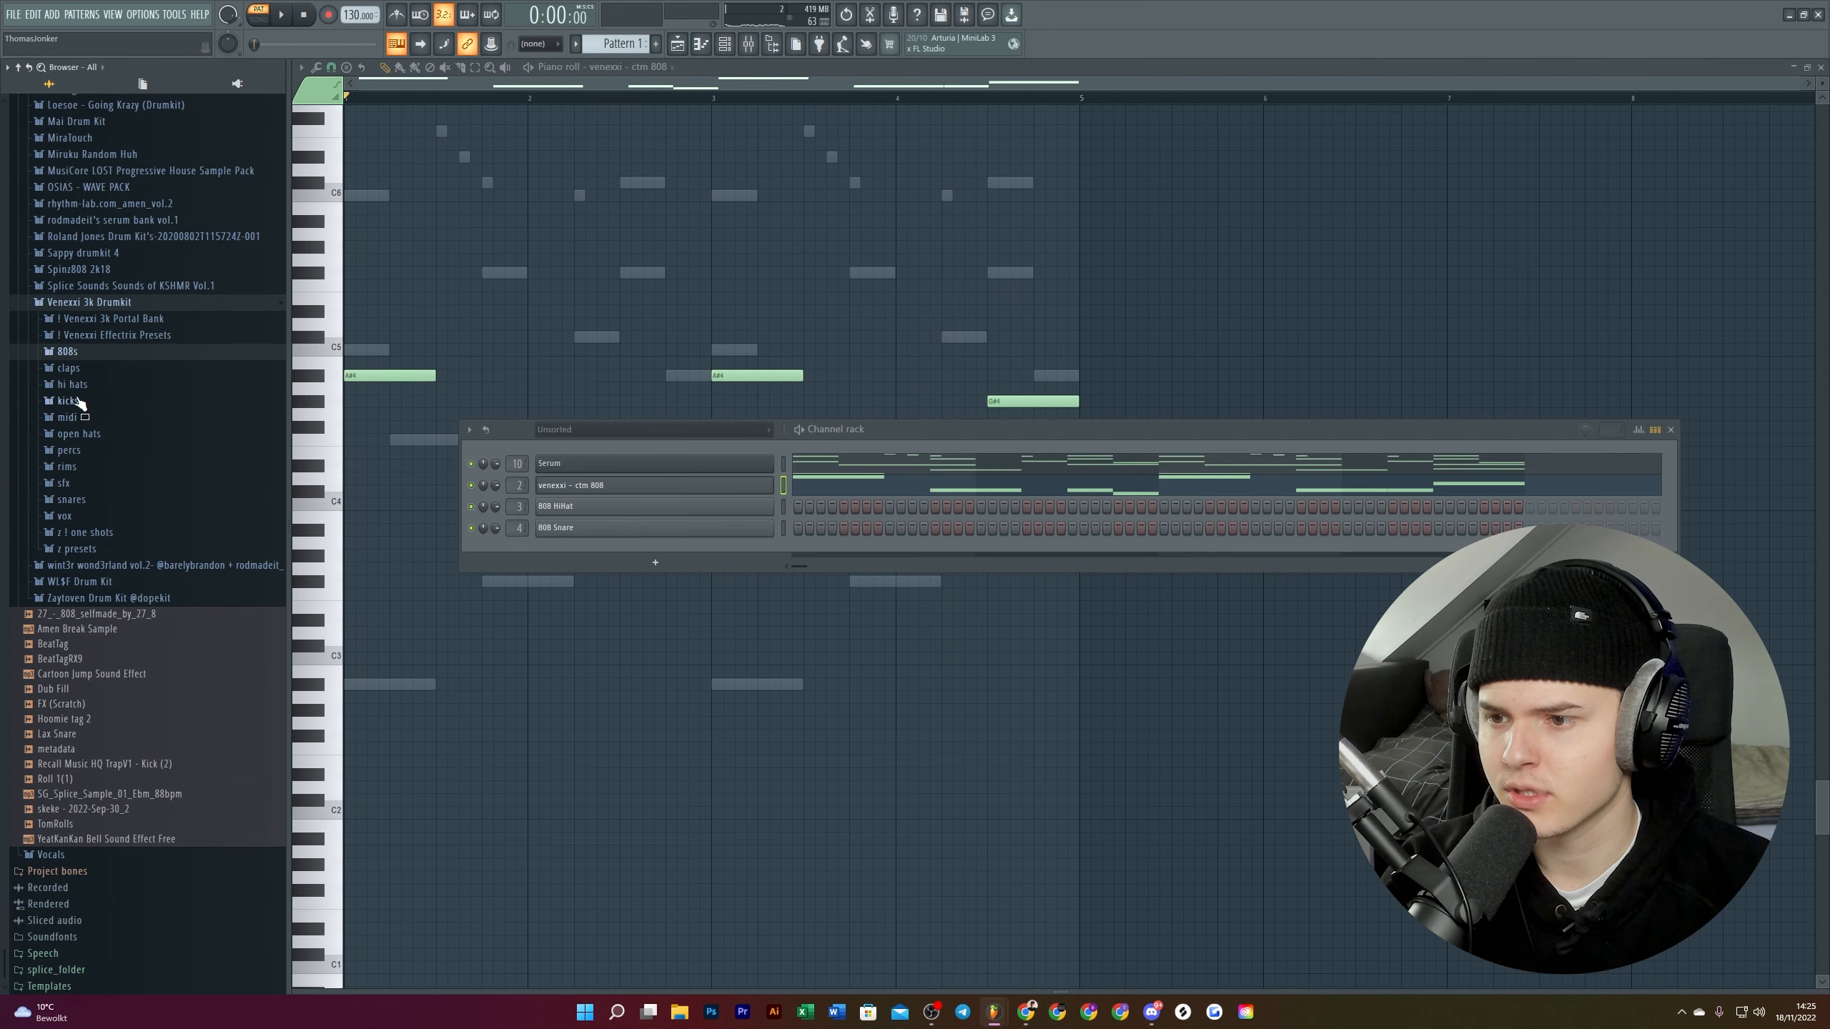
Step: Load venexxi - ! hit 1 and venexxi - ! go to clap into the hi-hat and snare channels, and add claps on each bar's third beat
left_click(77, 386)
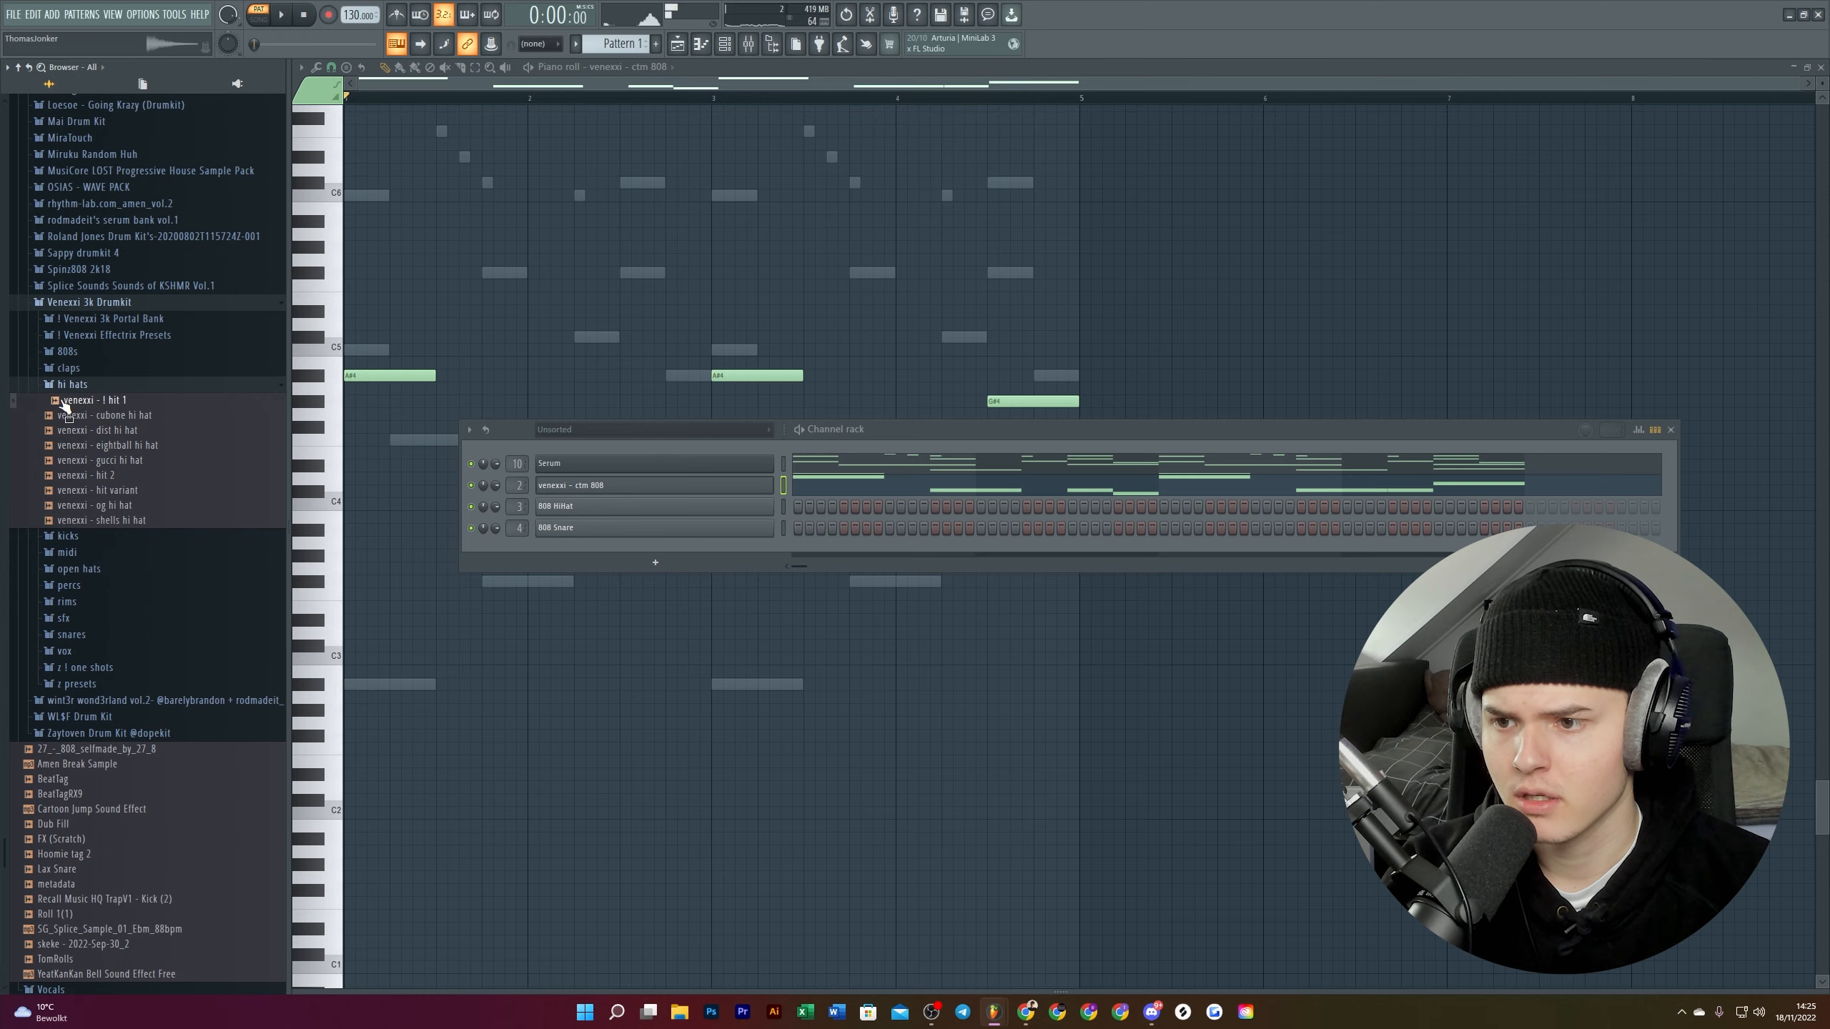
left_click(88, 385)
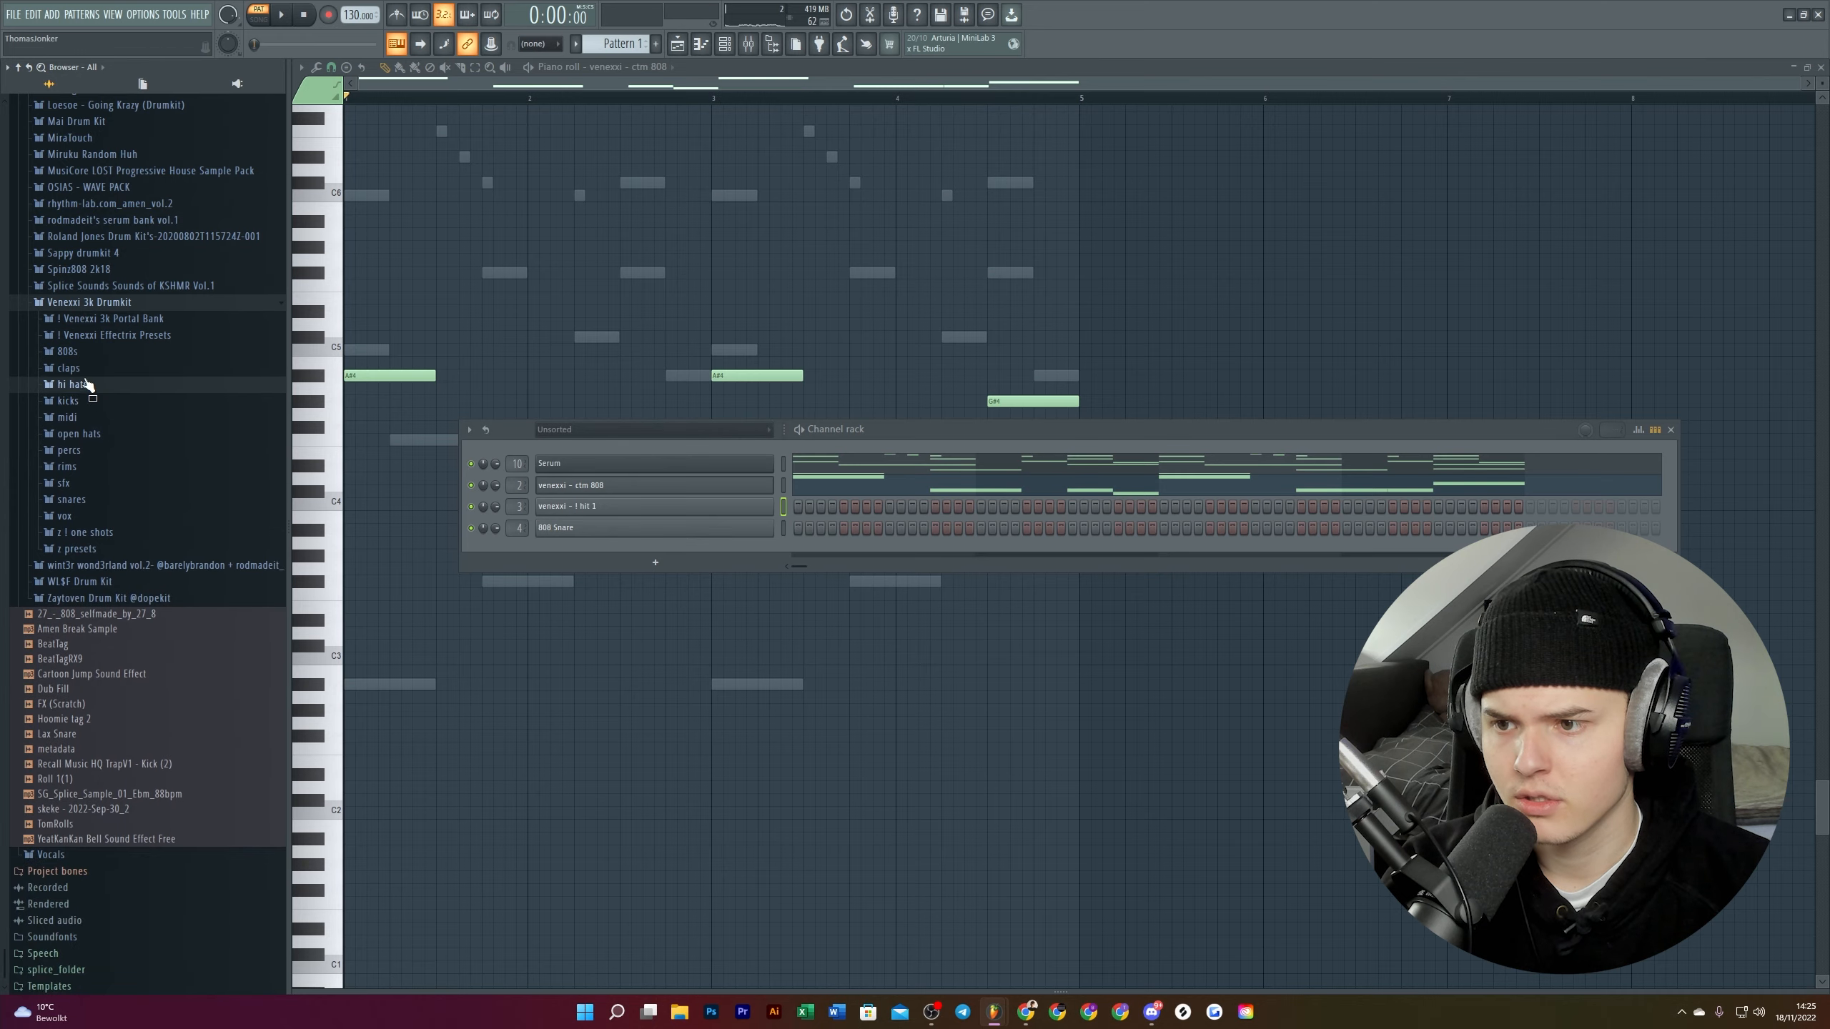
left_click(85, 369)
left_click(890, 528)
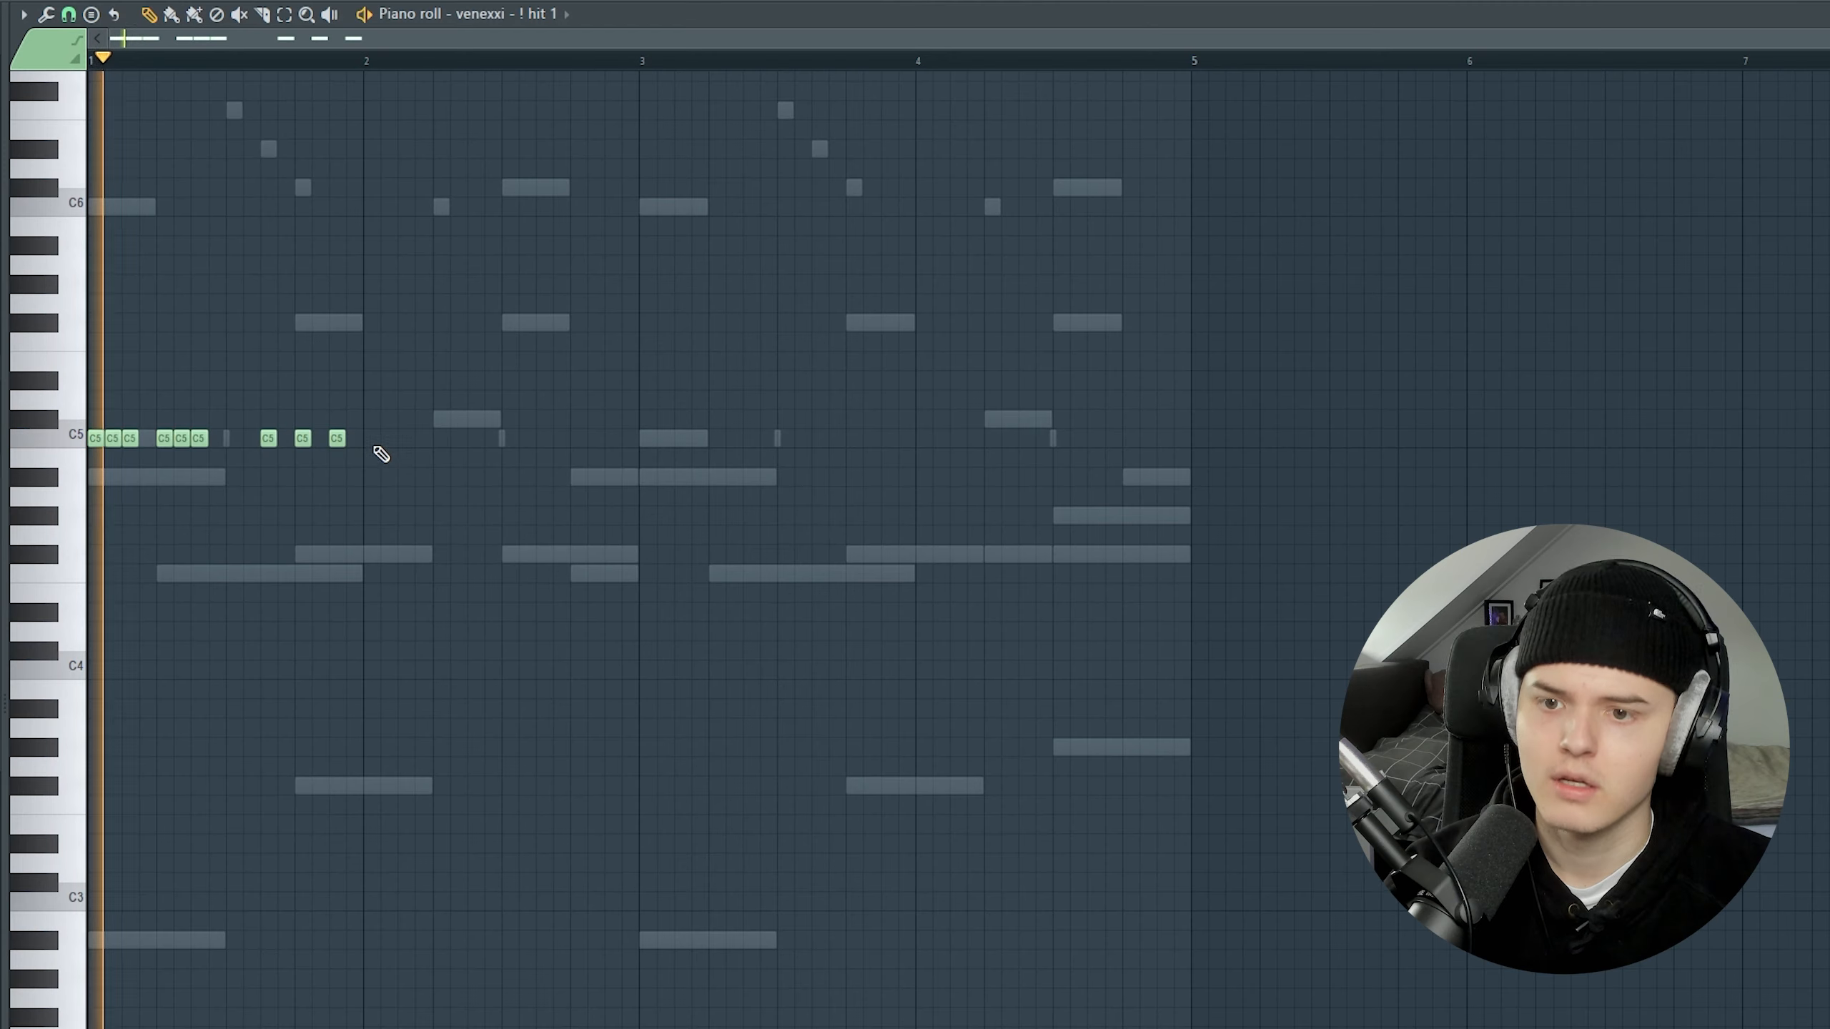
Step: Continue the hi-hat pattern into bar two with C5 notes and duplicate it into bars three and four
left_click(388, 438)
left_click(405, 438)
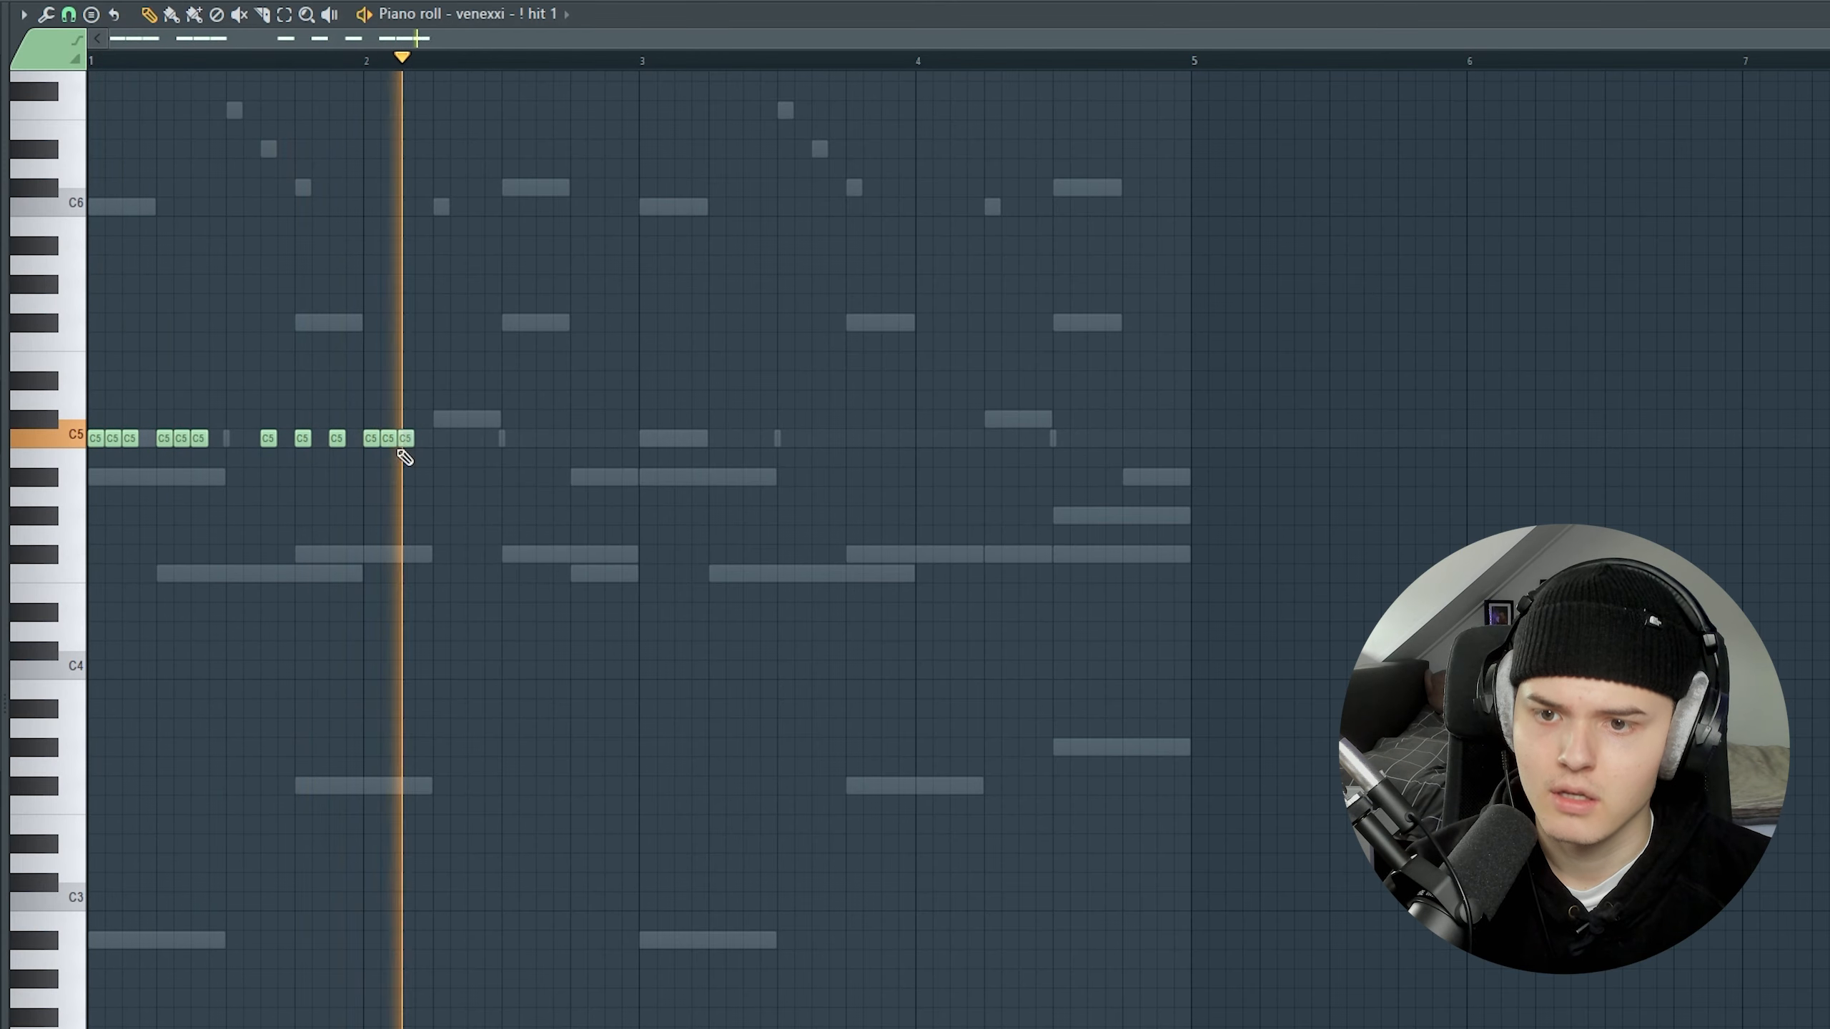
key("space")
key("ctrl+a")
left_click_drag(634, 503, 92, 426)
key("ctrl+b")
left_click(296, 191, "ctrl")
key("space")
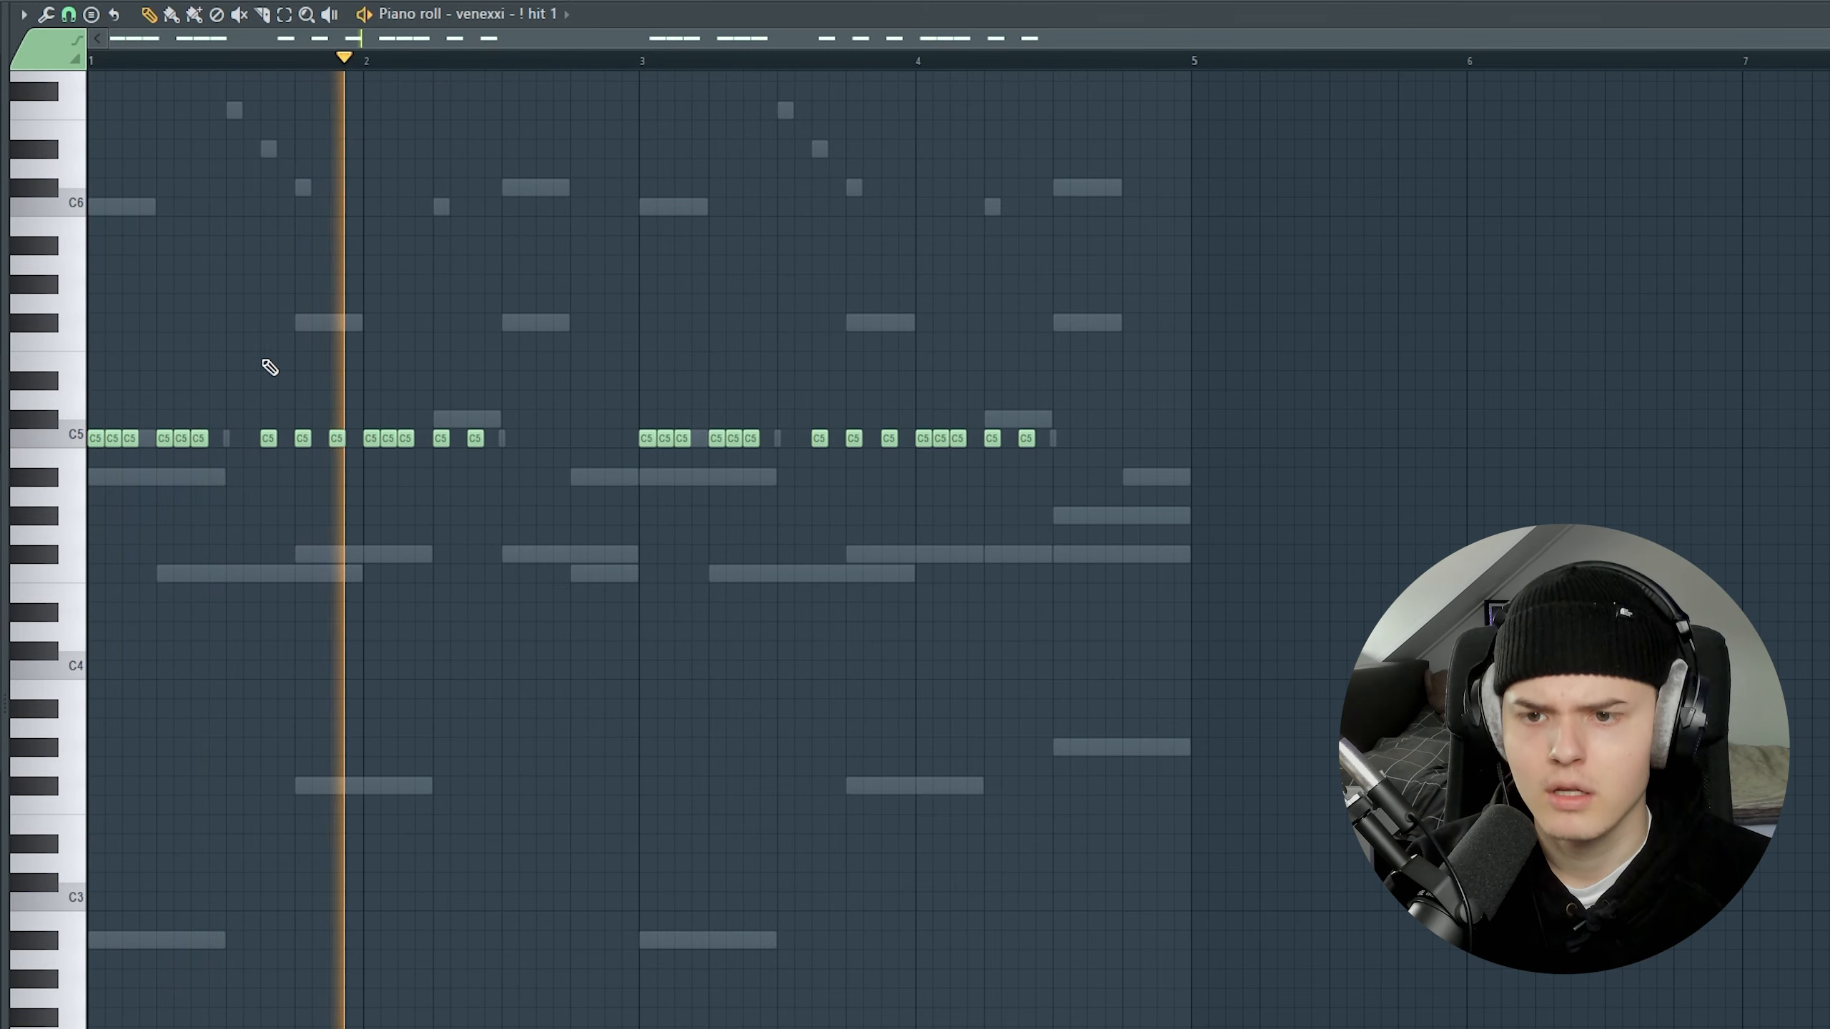
Step: Add a roll of three short C5 notes and two more hi-hats in the second half of bar two
left_click(542, 439)
key("space")
scroll(552, 476, "up", 3)
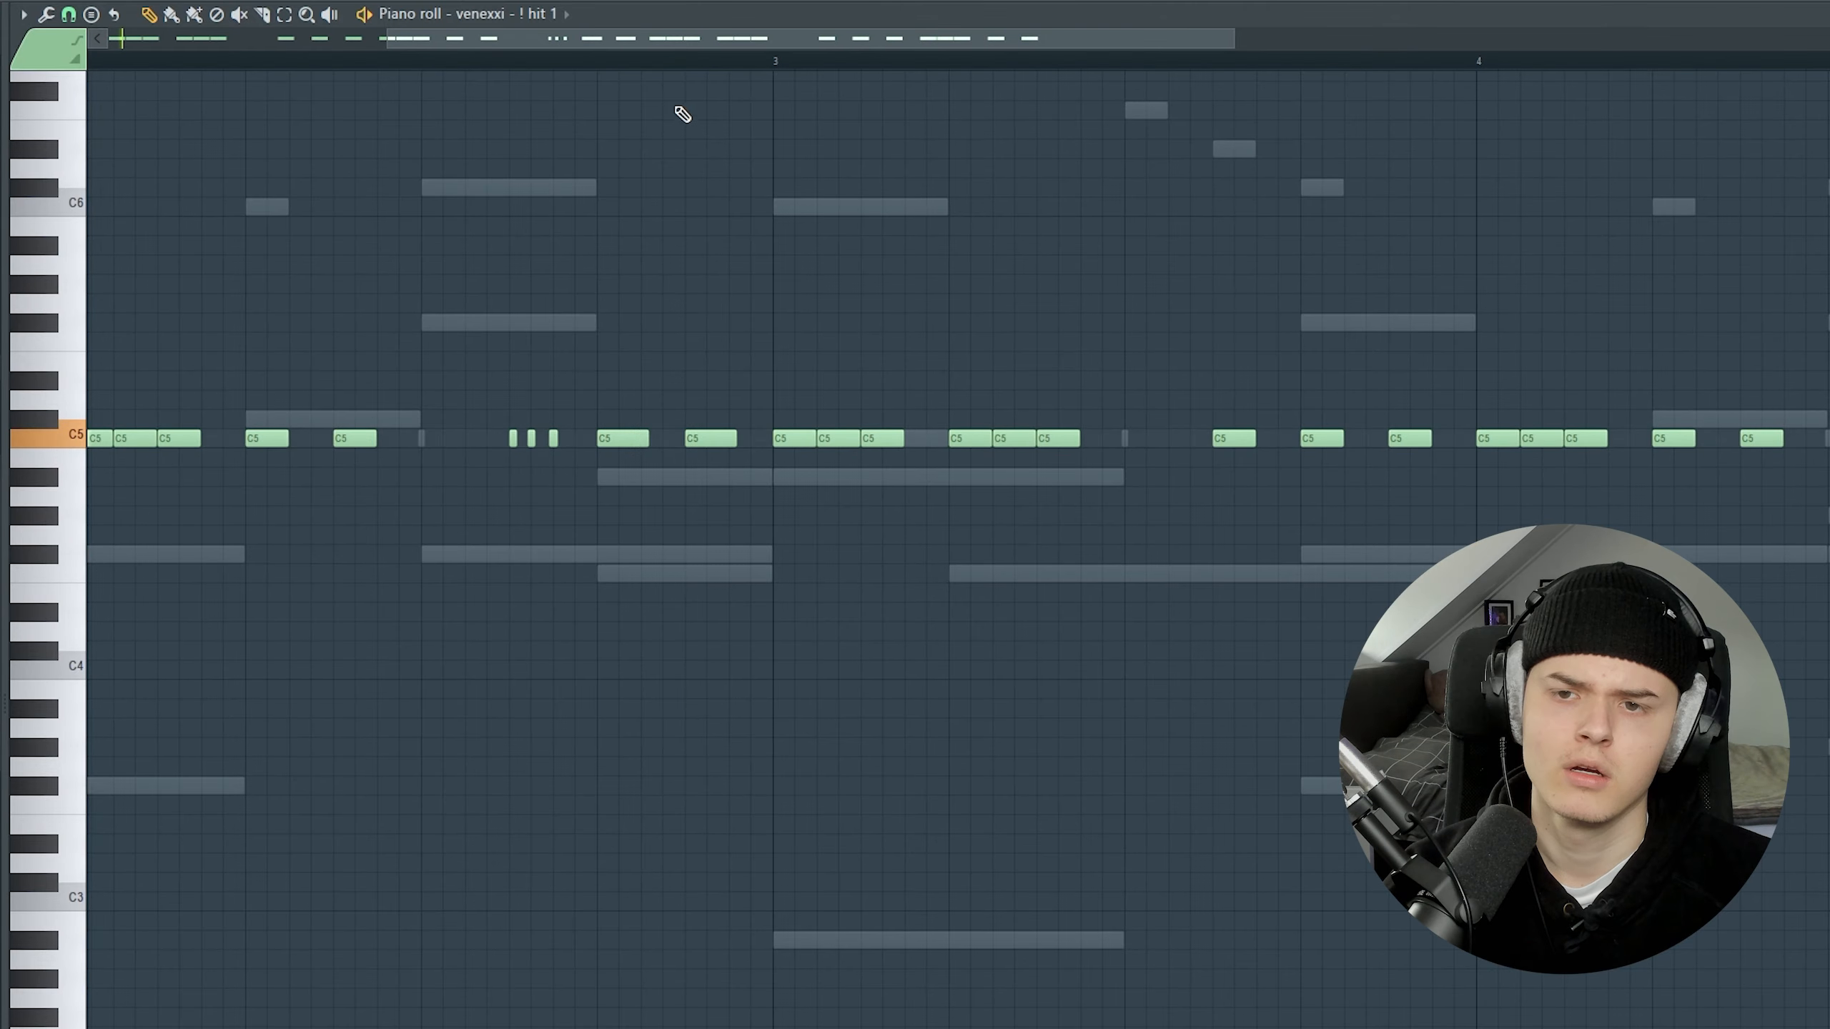
key("space")
scroll(641, 65, "down", 4)
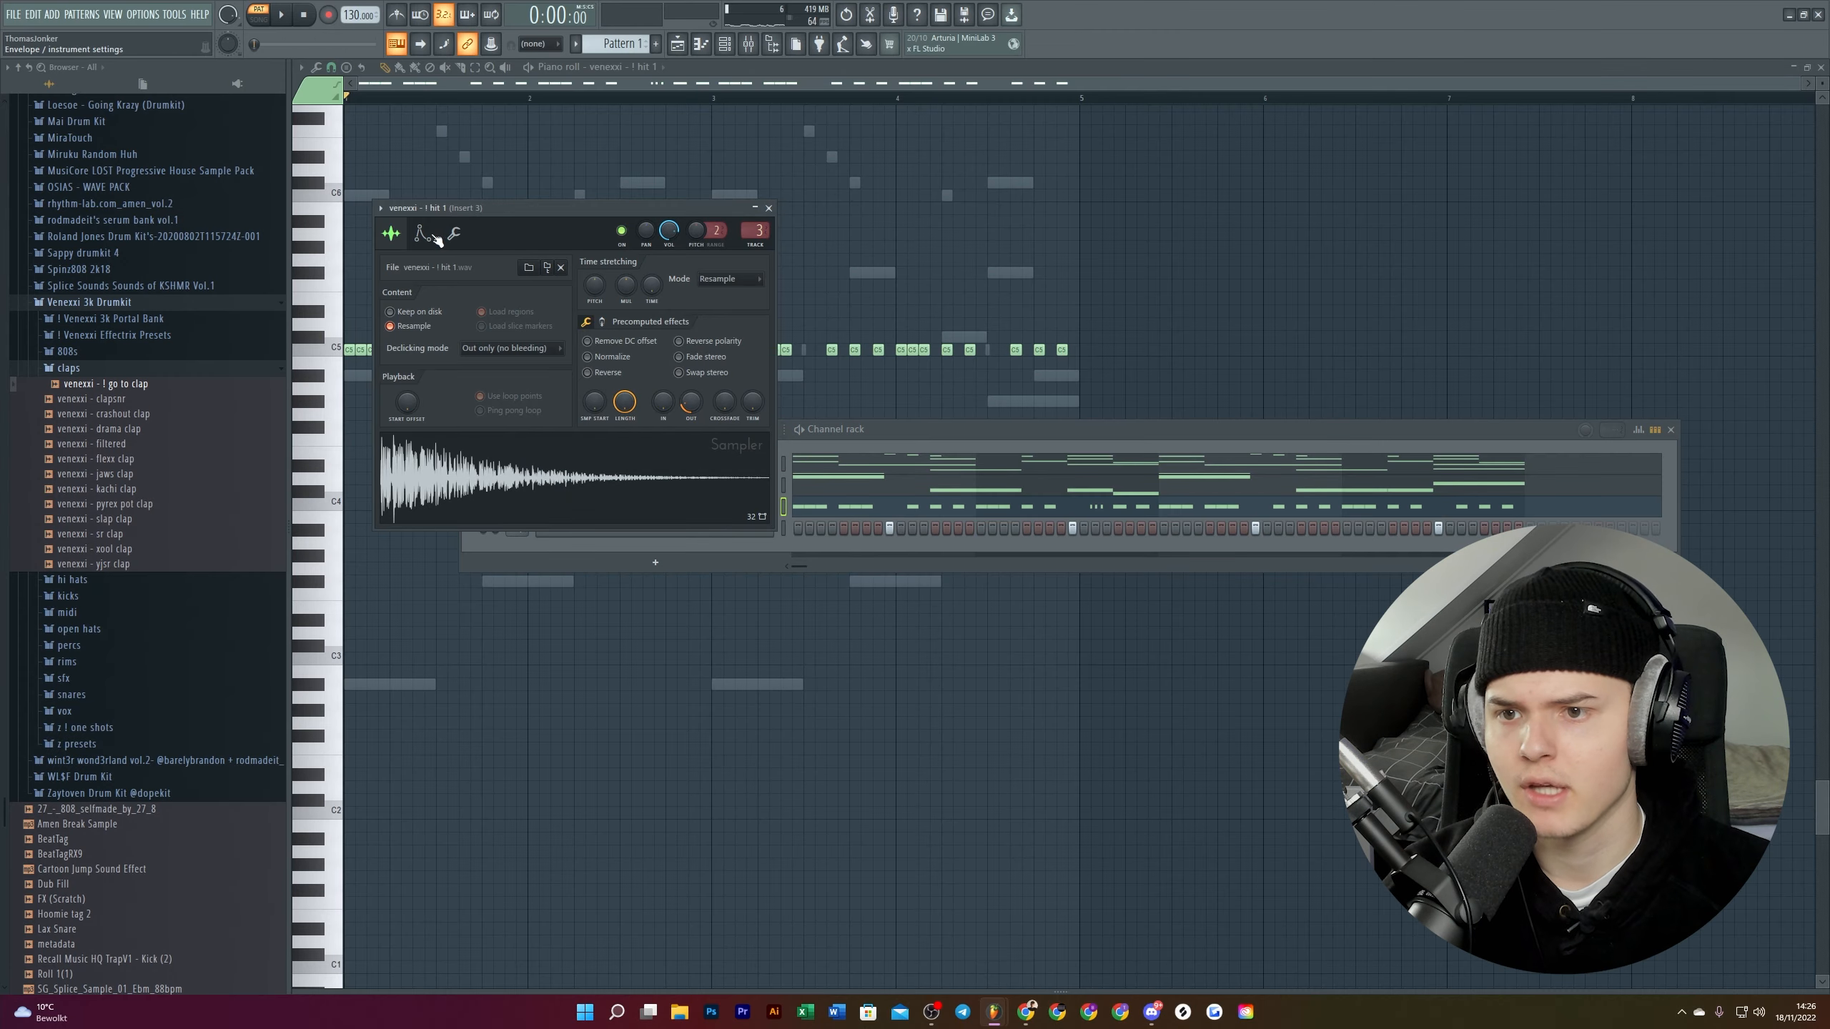
Step: Review the hi-hat channel's instrument and sample settings while playing the pattern
left_click(431, 236)
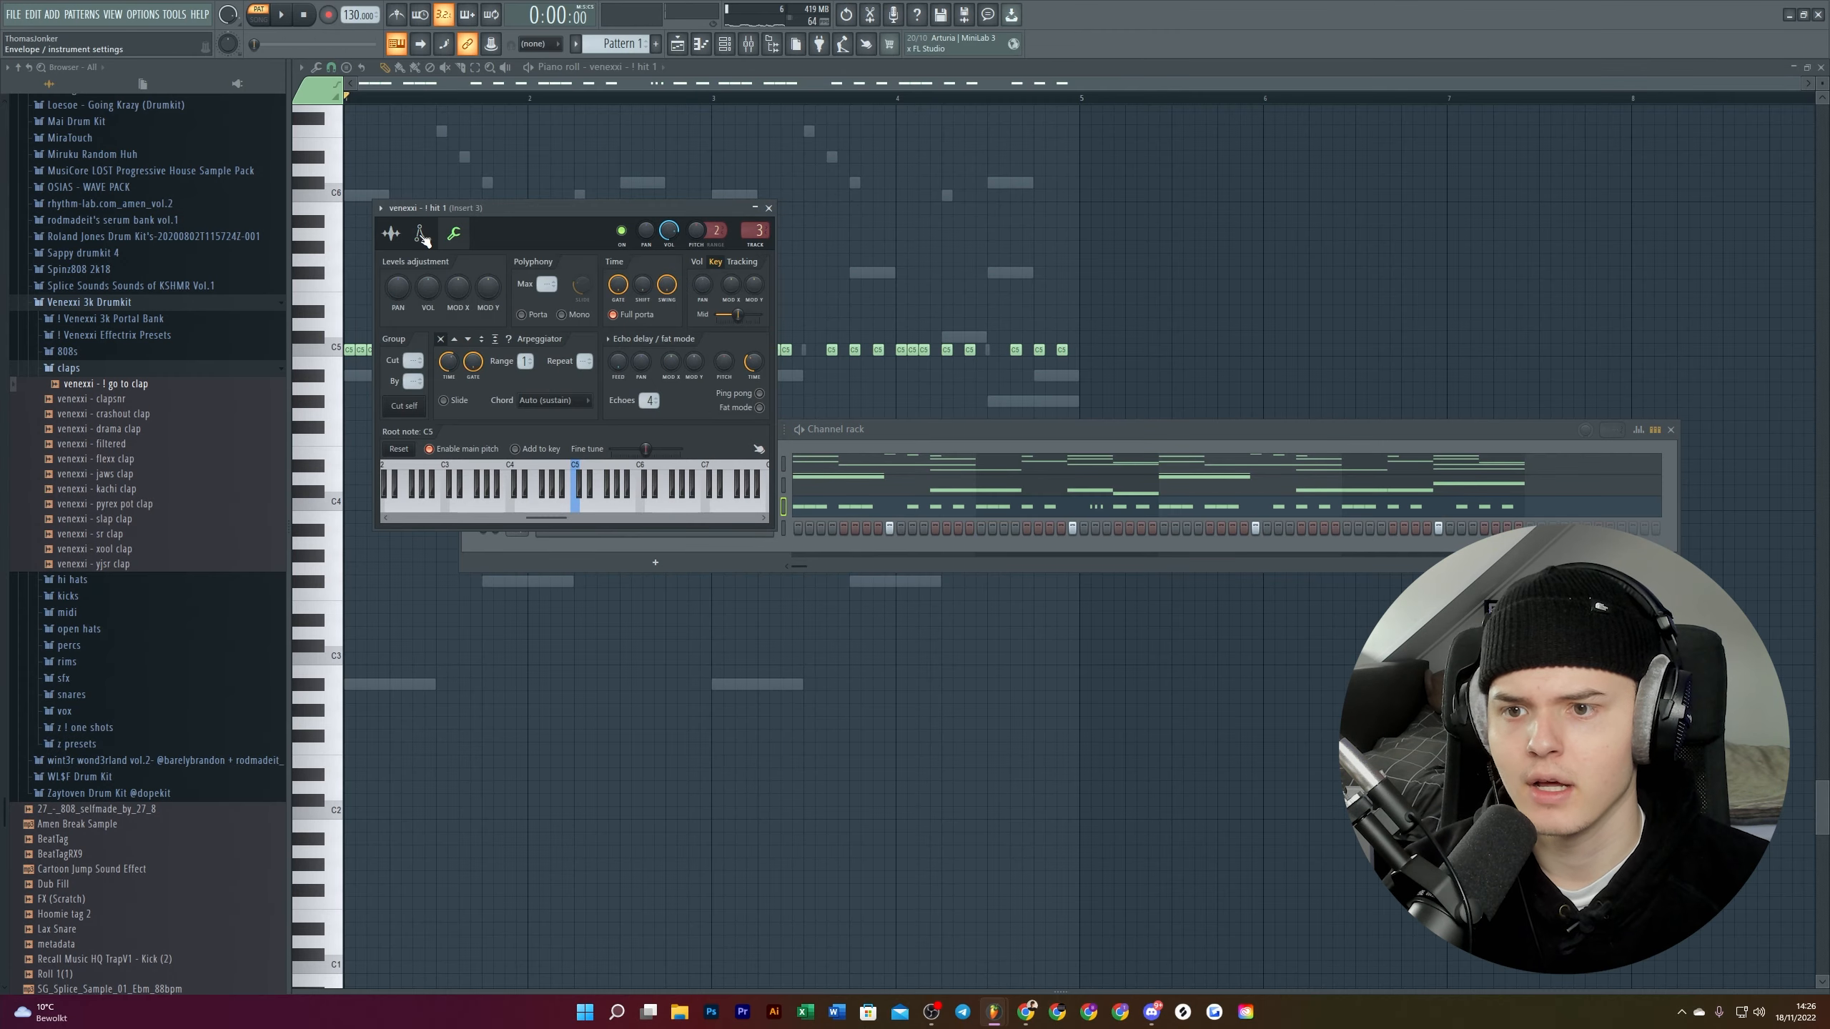
left_click(391, 233)
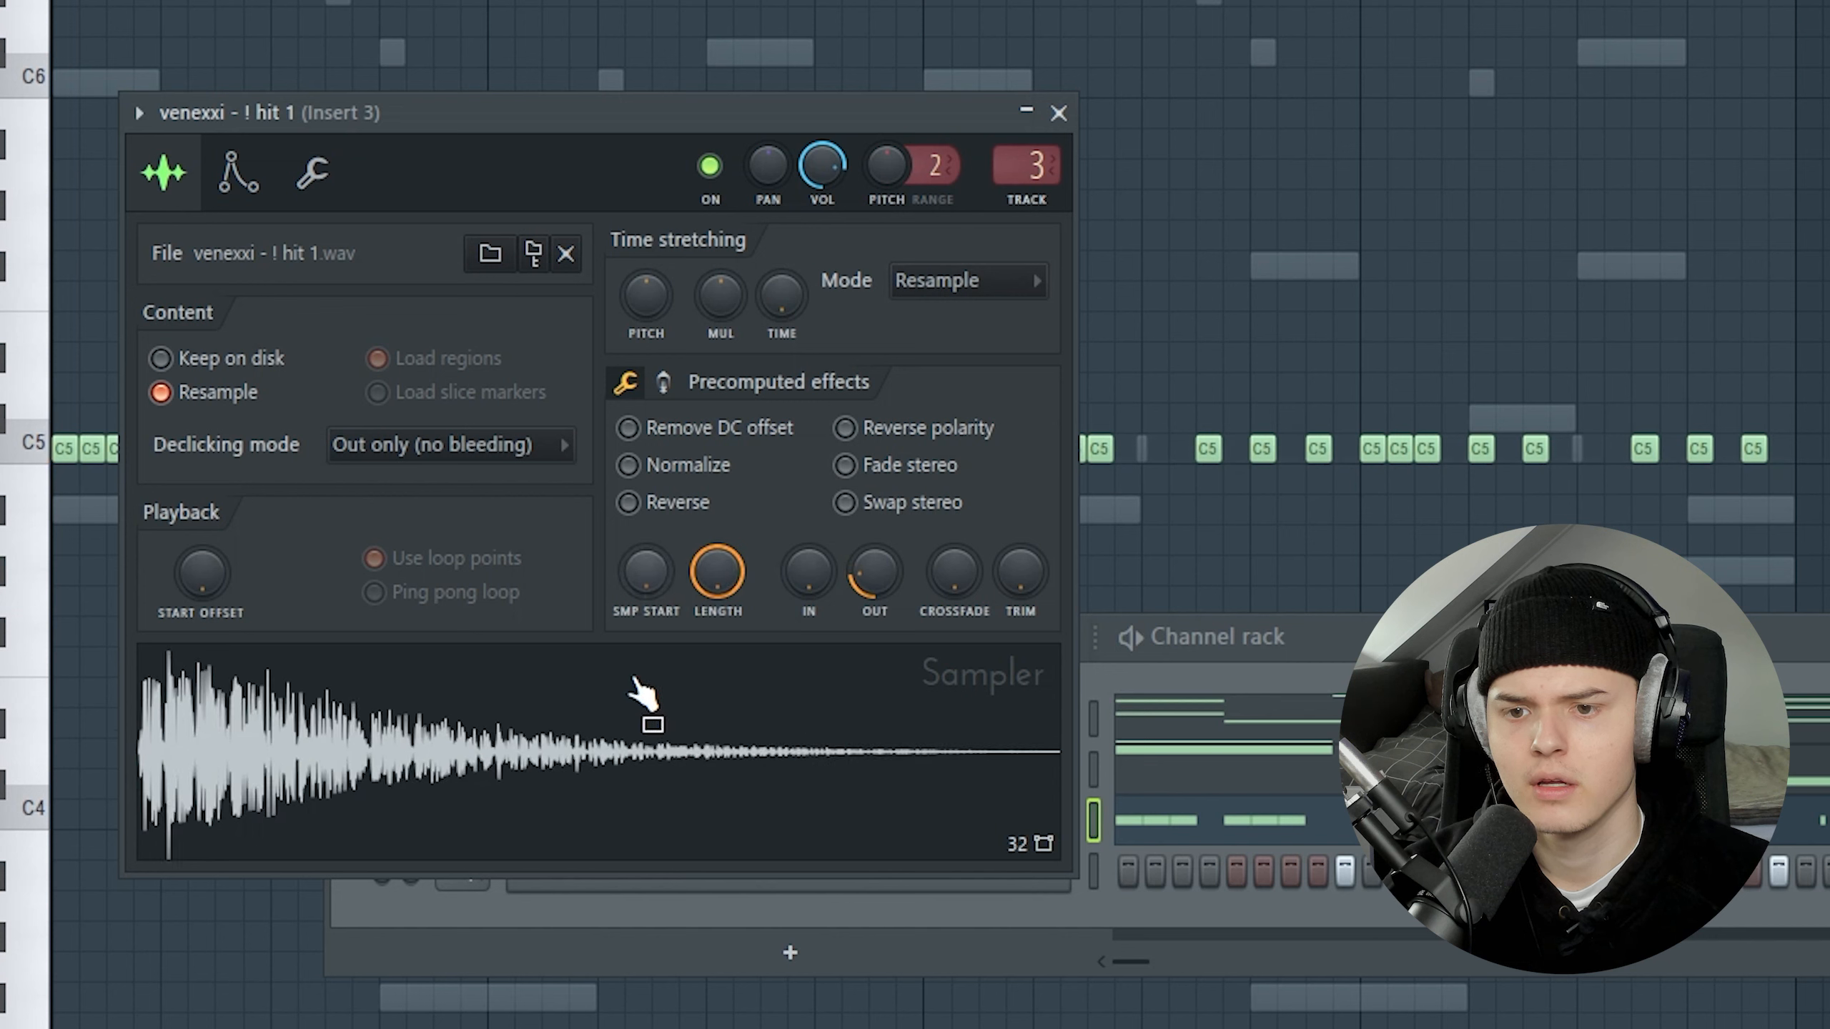
key("space")
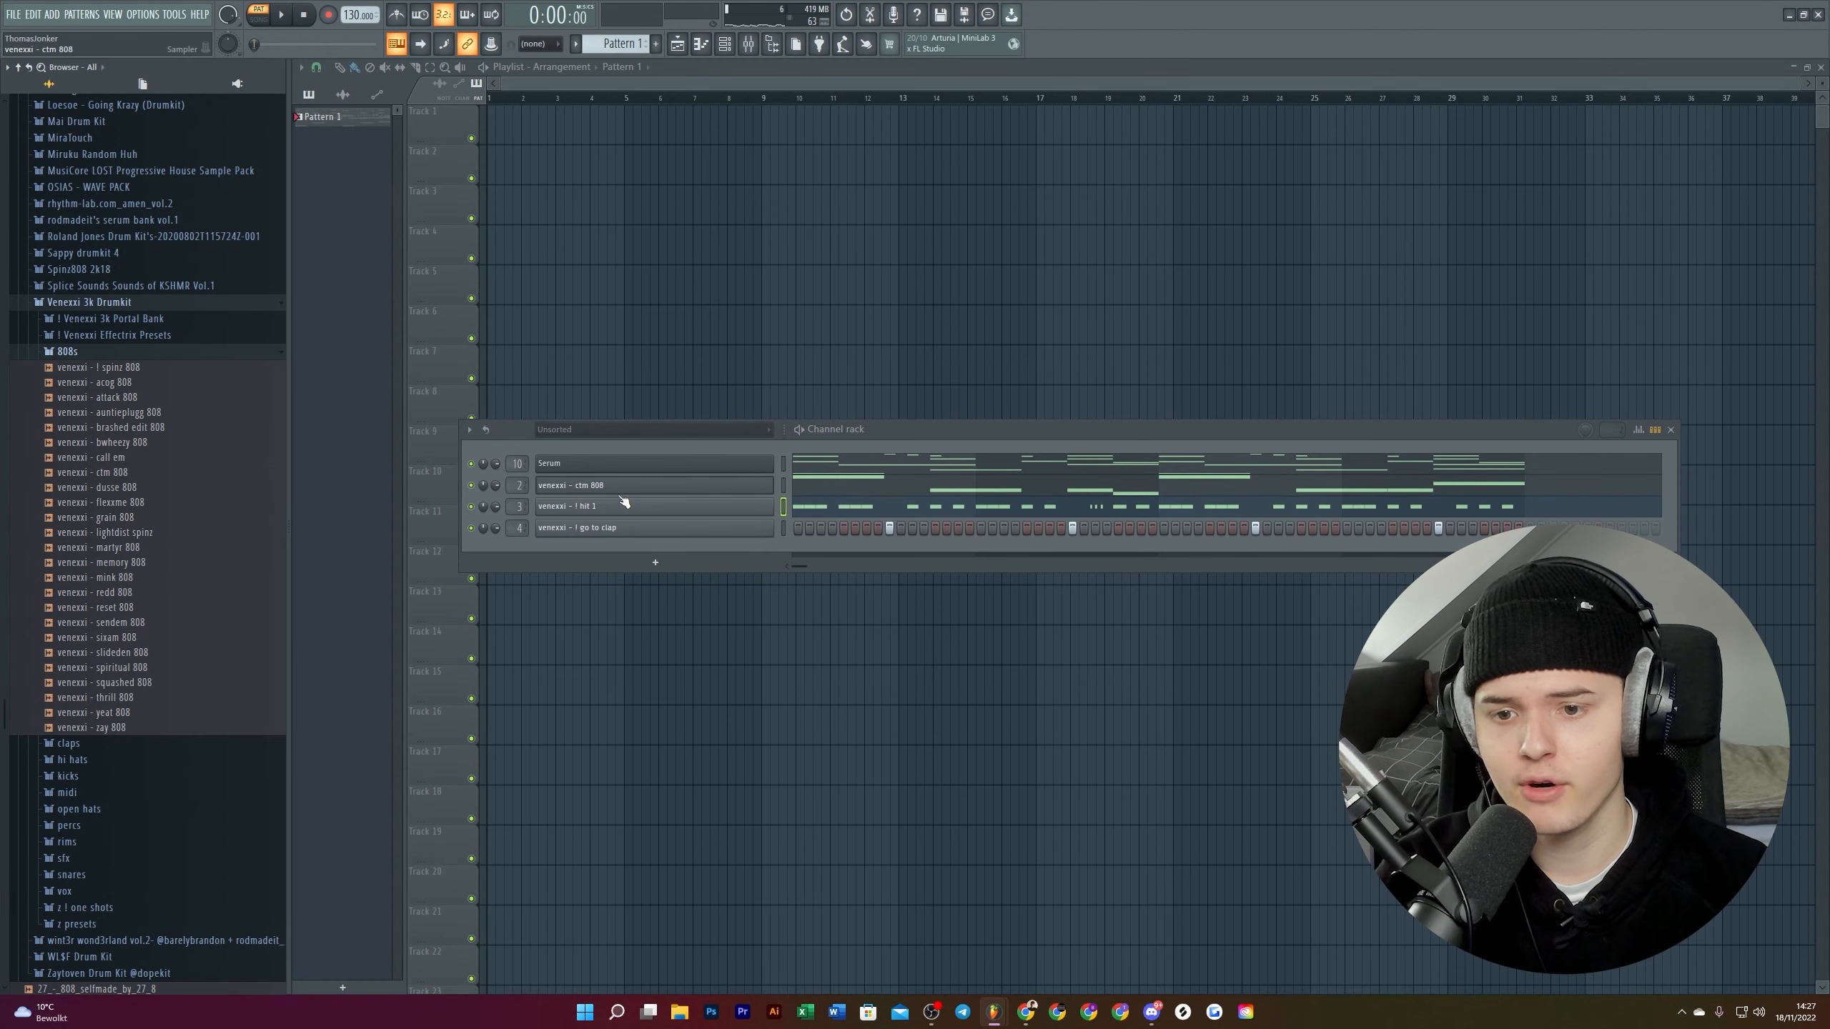
Step: Clone the ctm 808 channel, load venexxi - yeat 808 into the copy, and open the ctm 808's sample settings
right_click(620, 494)
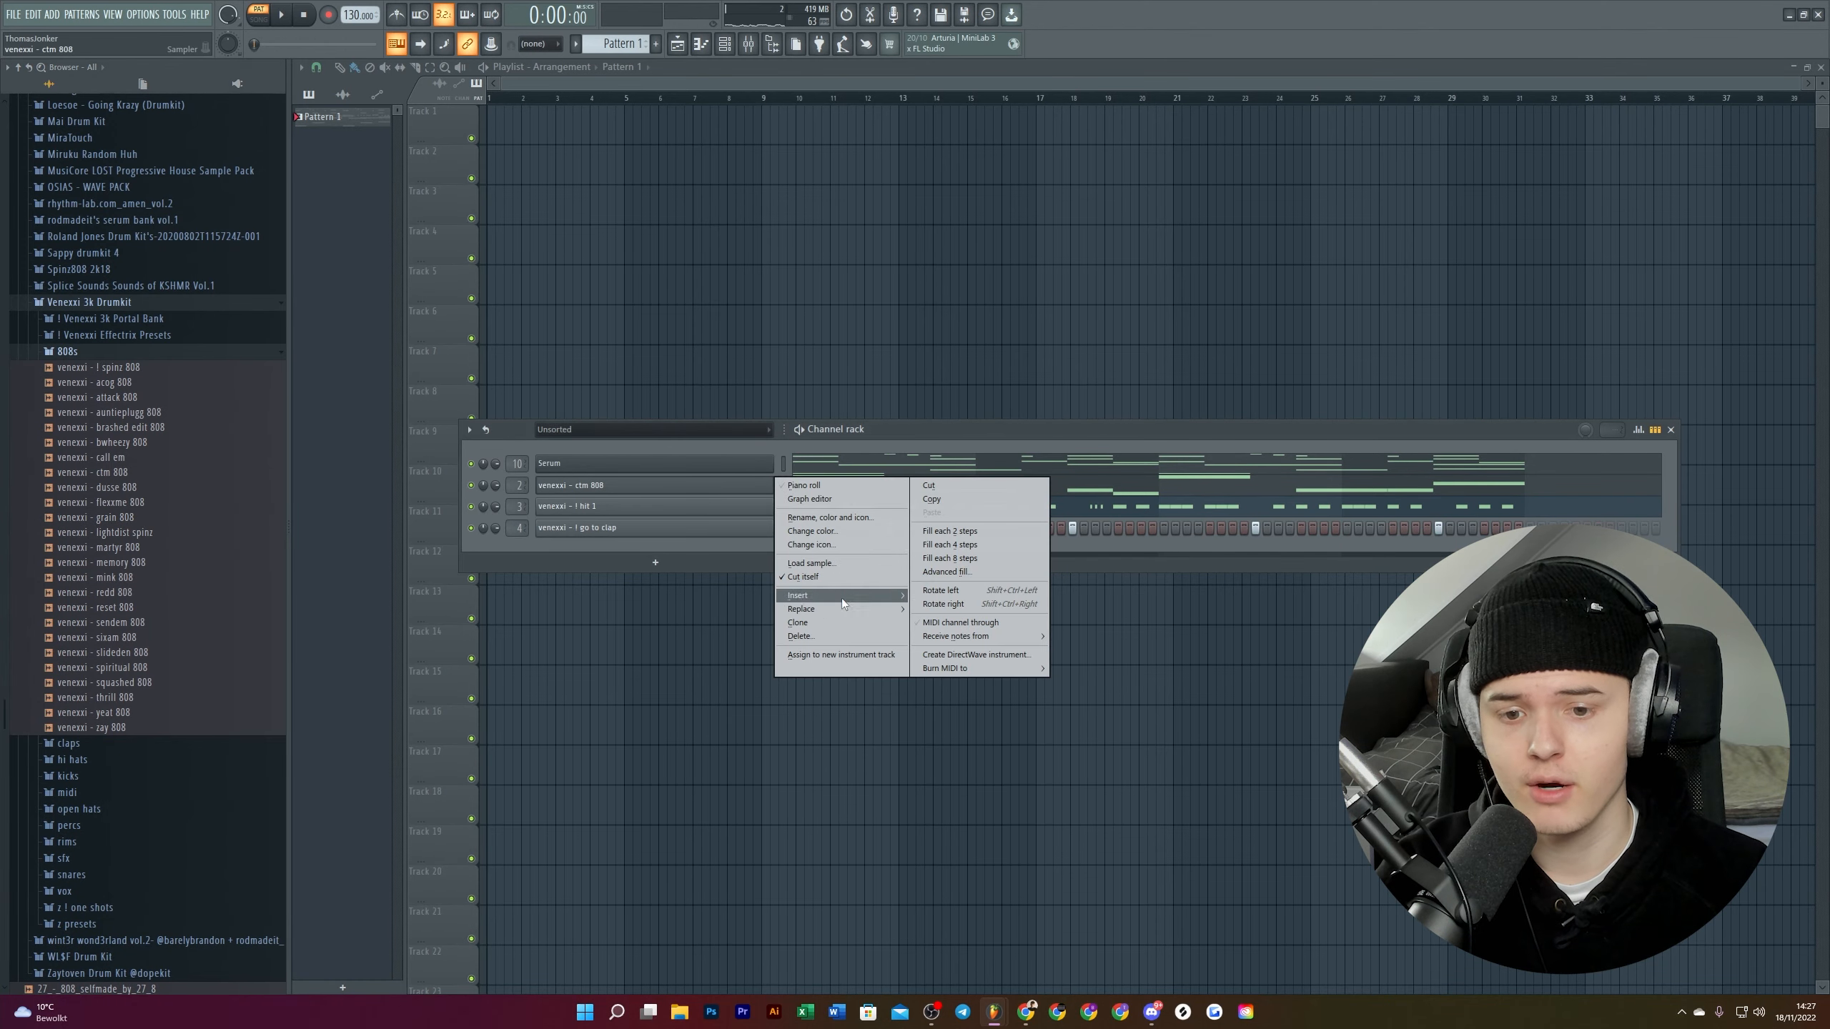
left_click(811, 622)
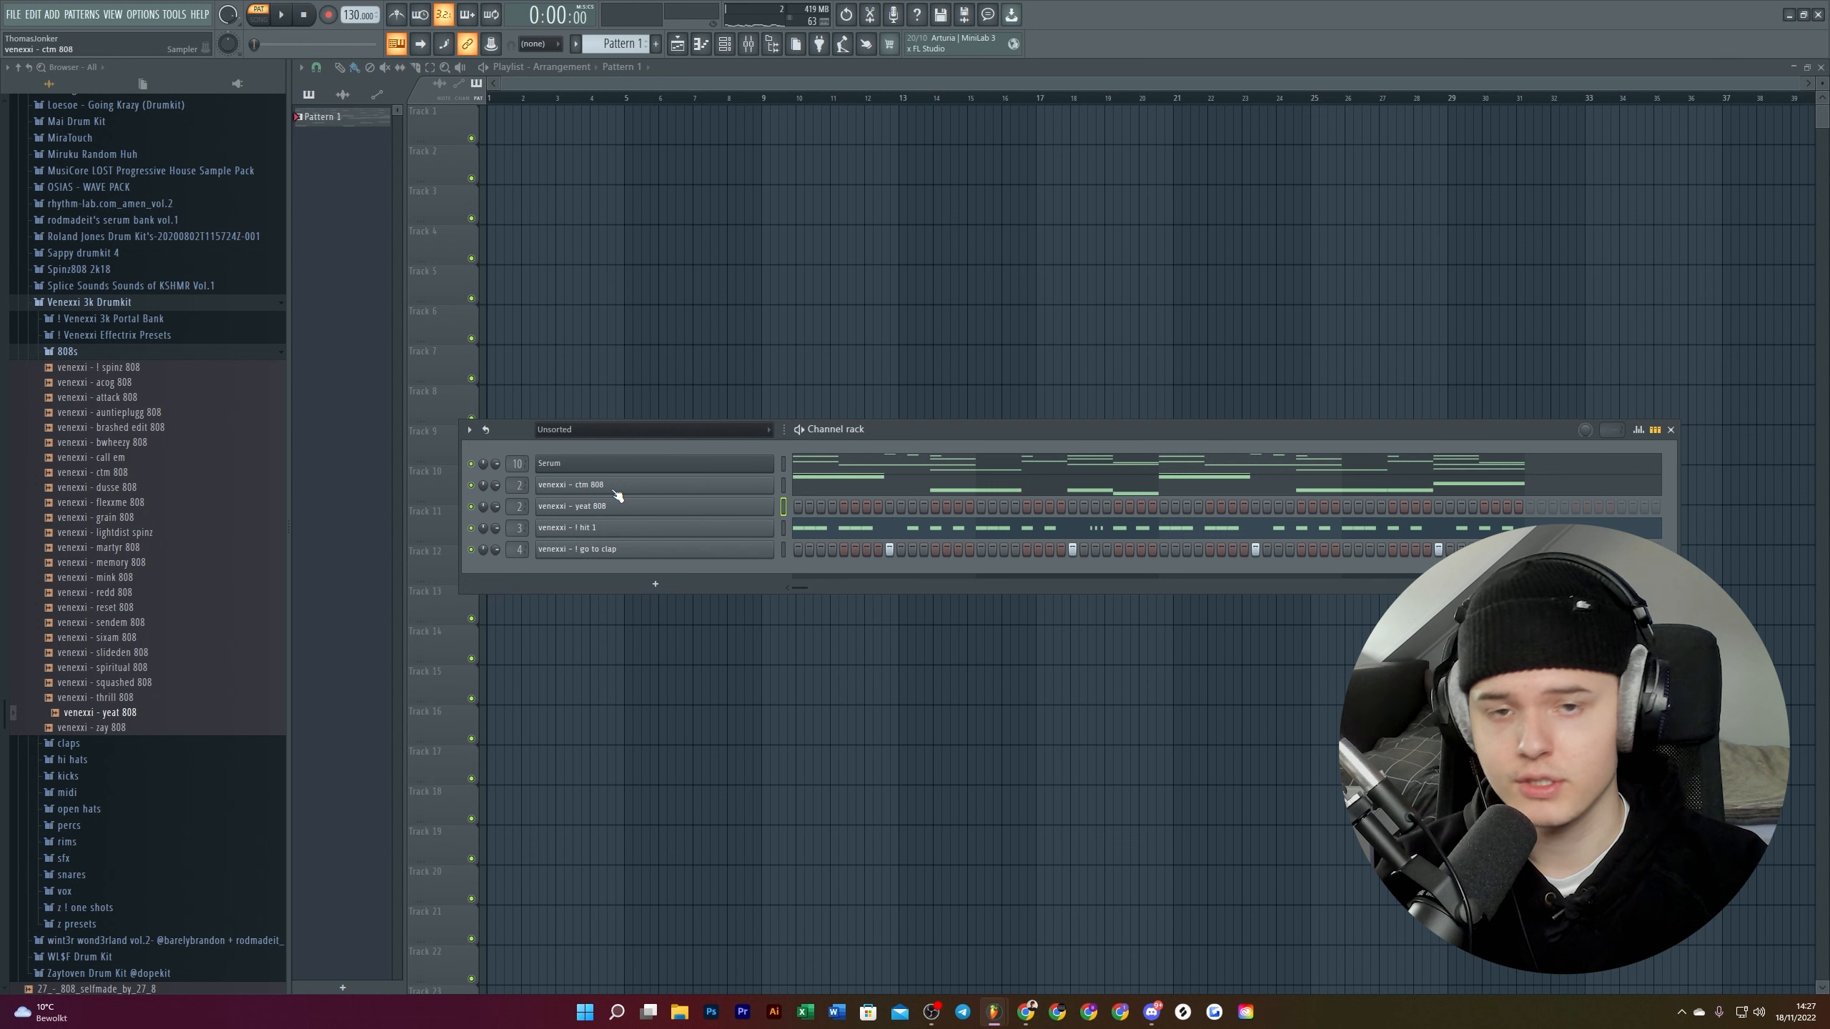
left_click(600, 495)
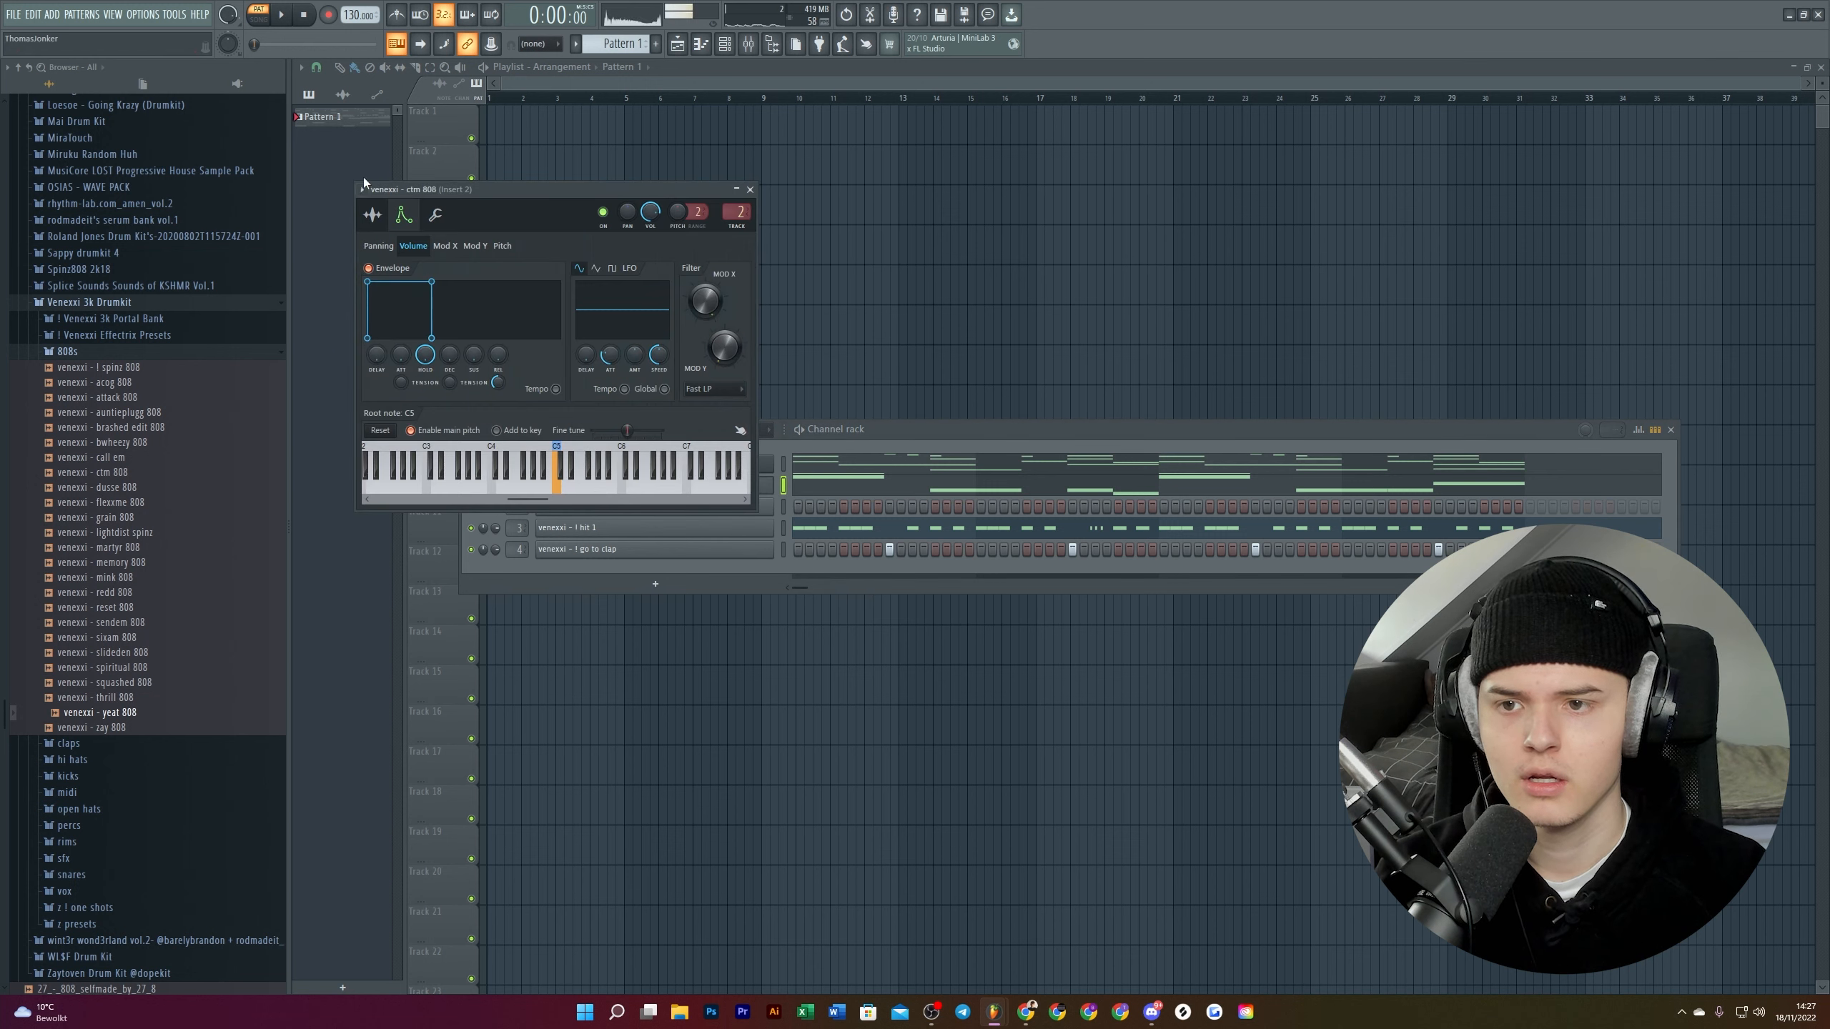
key("F6")
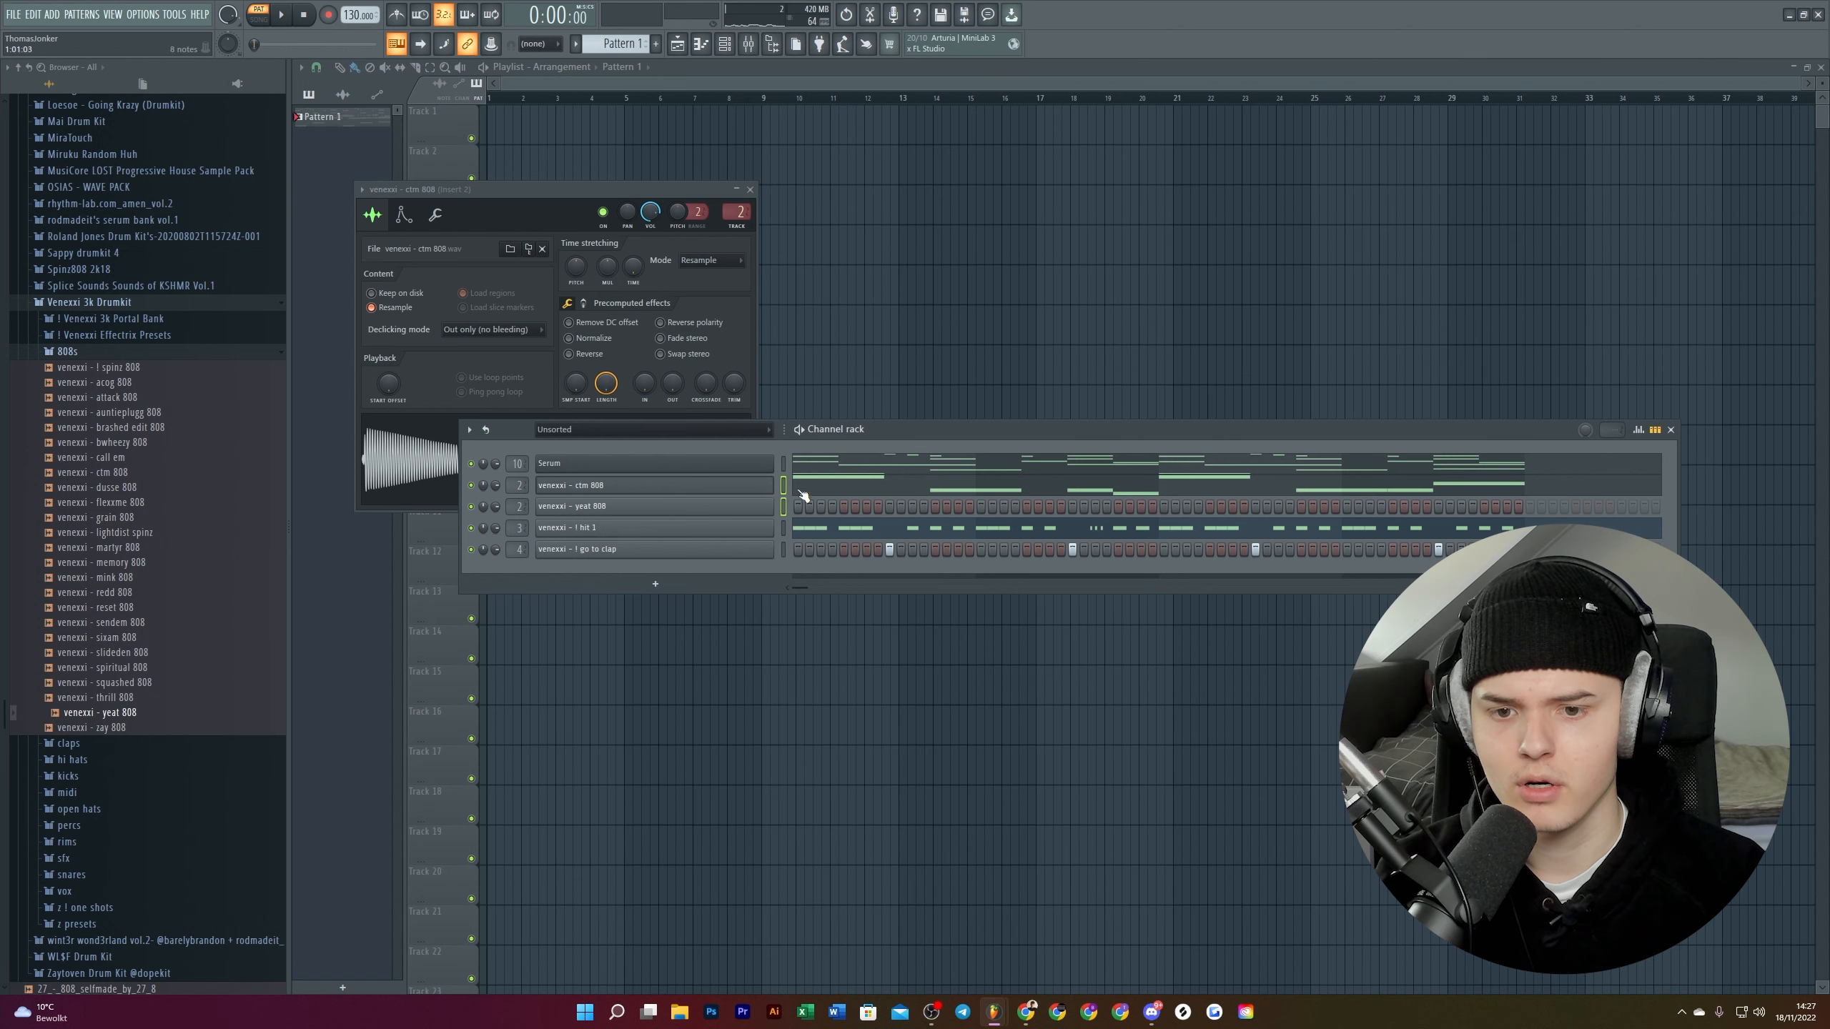
Step: Route ctm 808 to mixer track 2 and apply a Pro-Q 3 low cut at about 312 Hz with a 30 dB/oct slope
left_click(746, 50)
right_click(608, 246)
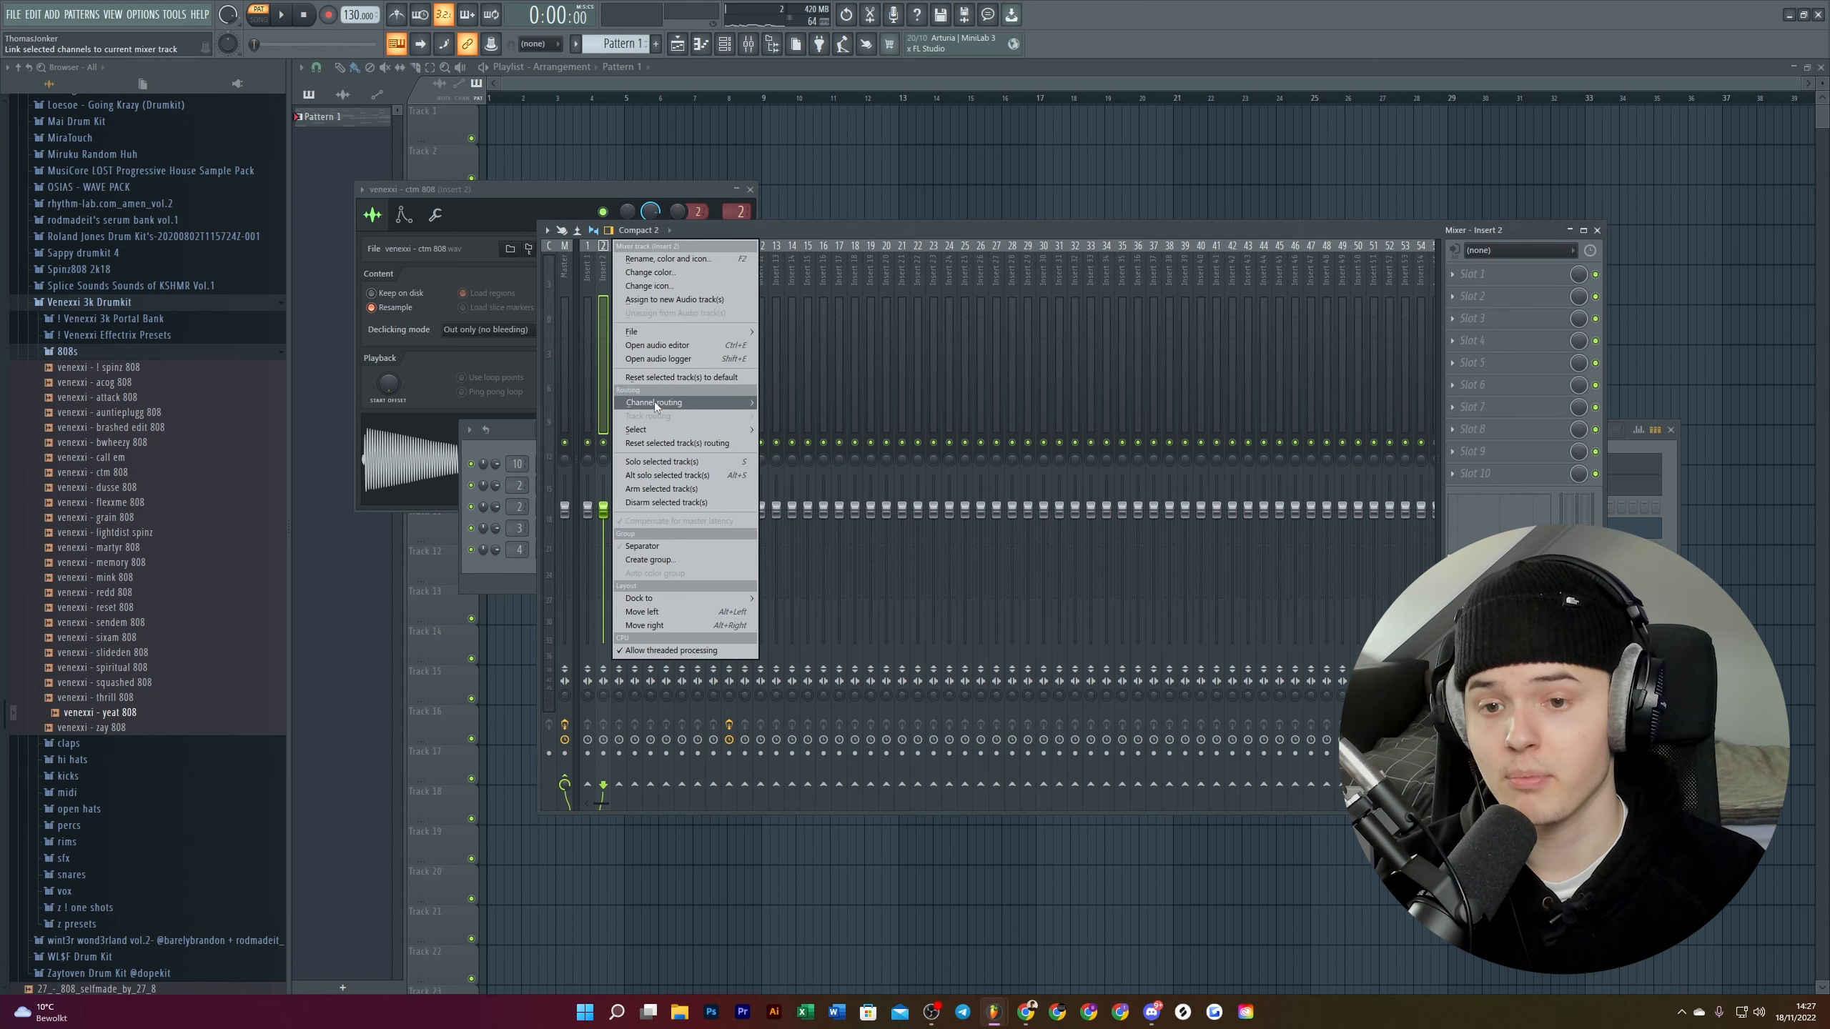
mouse_move(655, 401)
left_click(807, 418)
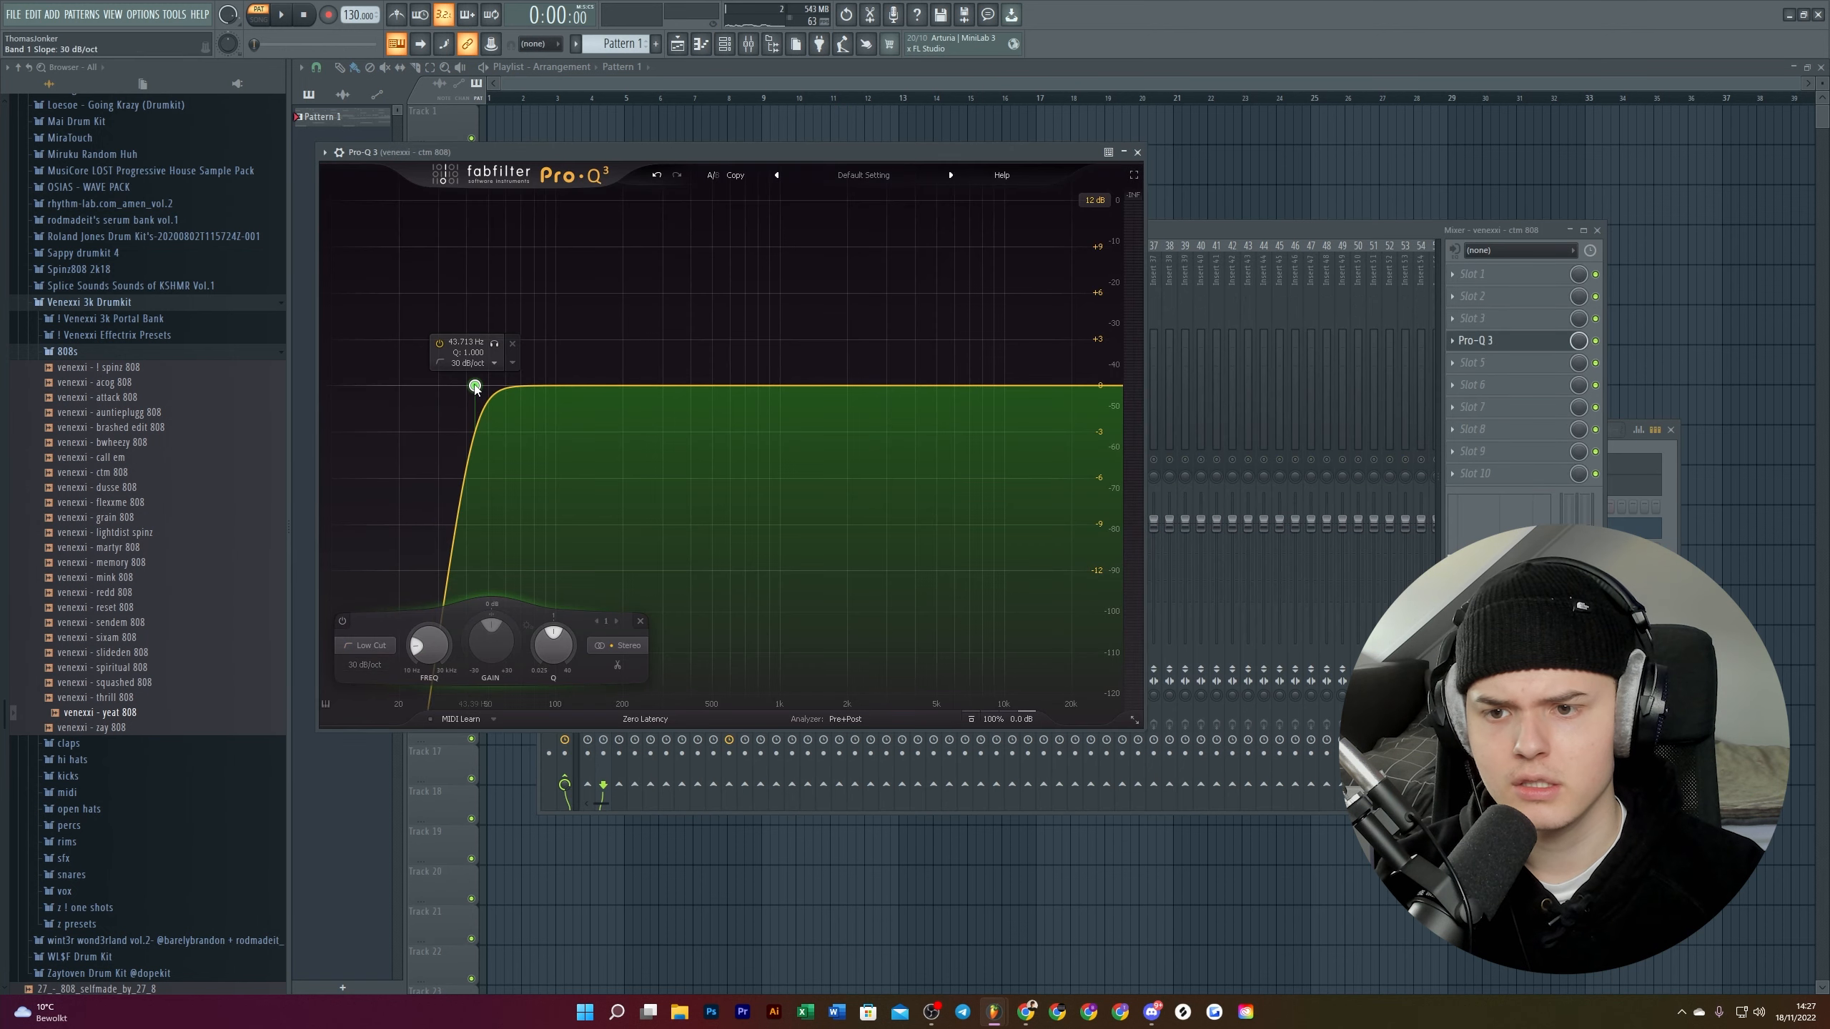
left_click_drag(472, 384, 667, 384)
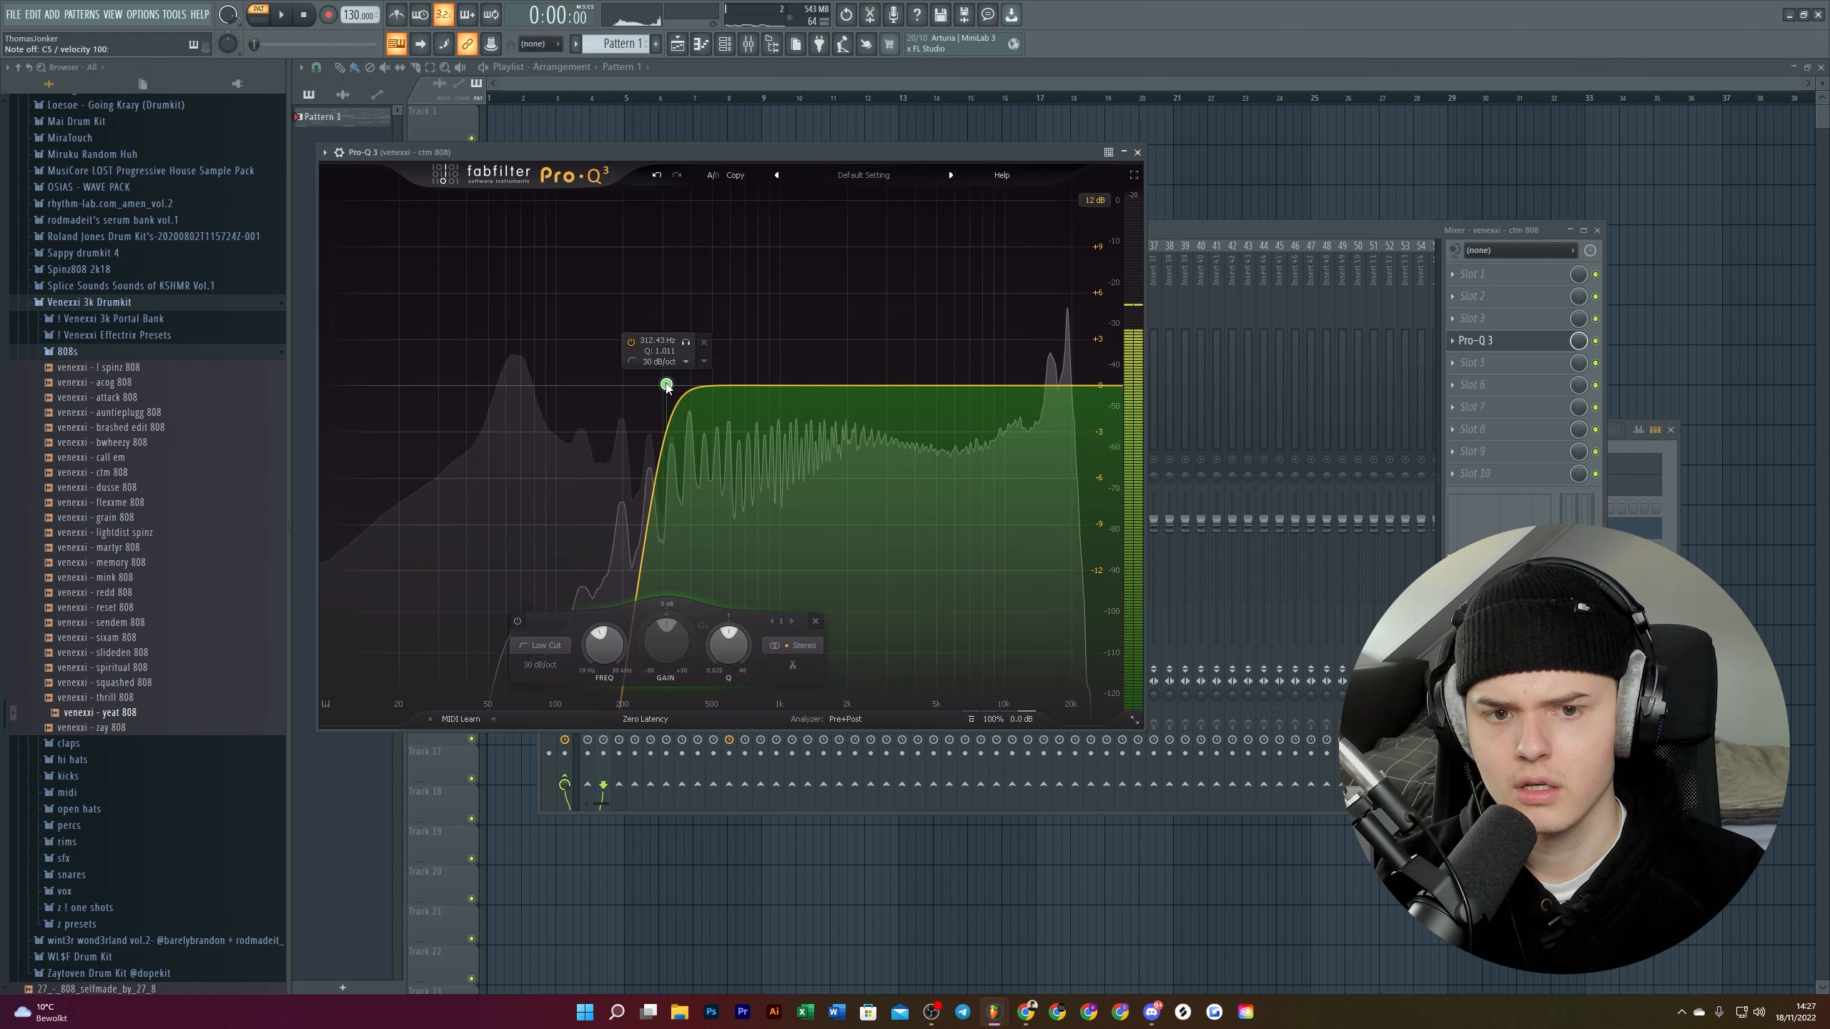
Step: Copy the ctm 808 channel's notes and paste them into the venexxi - yeat 808 channel
left_click(1138, 152)
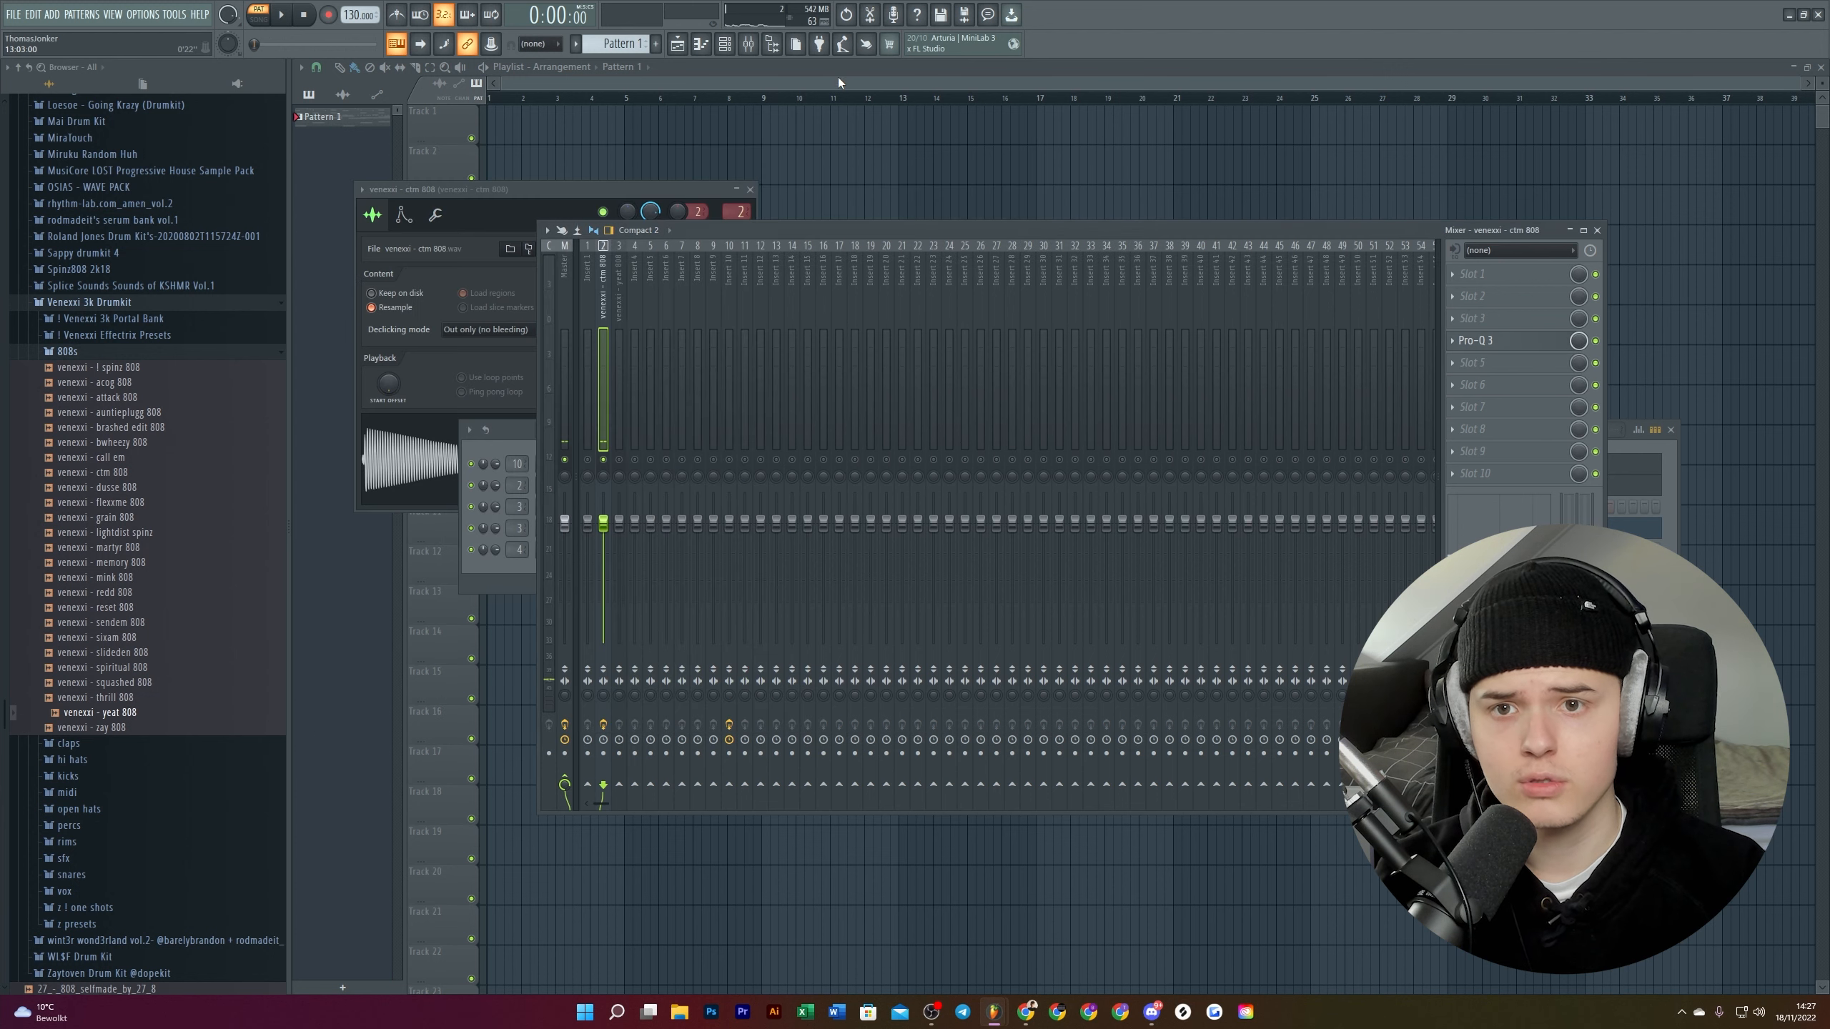
left_click(724, 43)
right_click(614, 486)
left_click(969, 500)
right_click(604, 509)
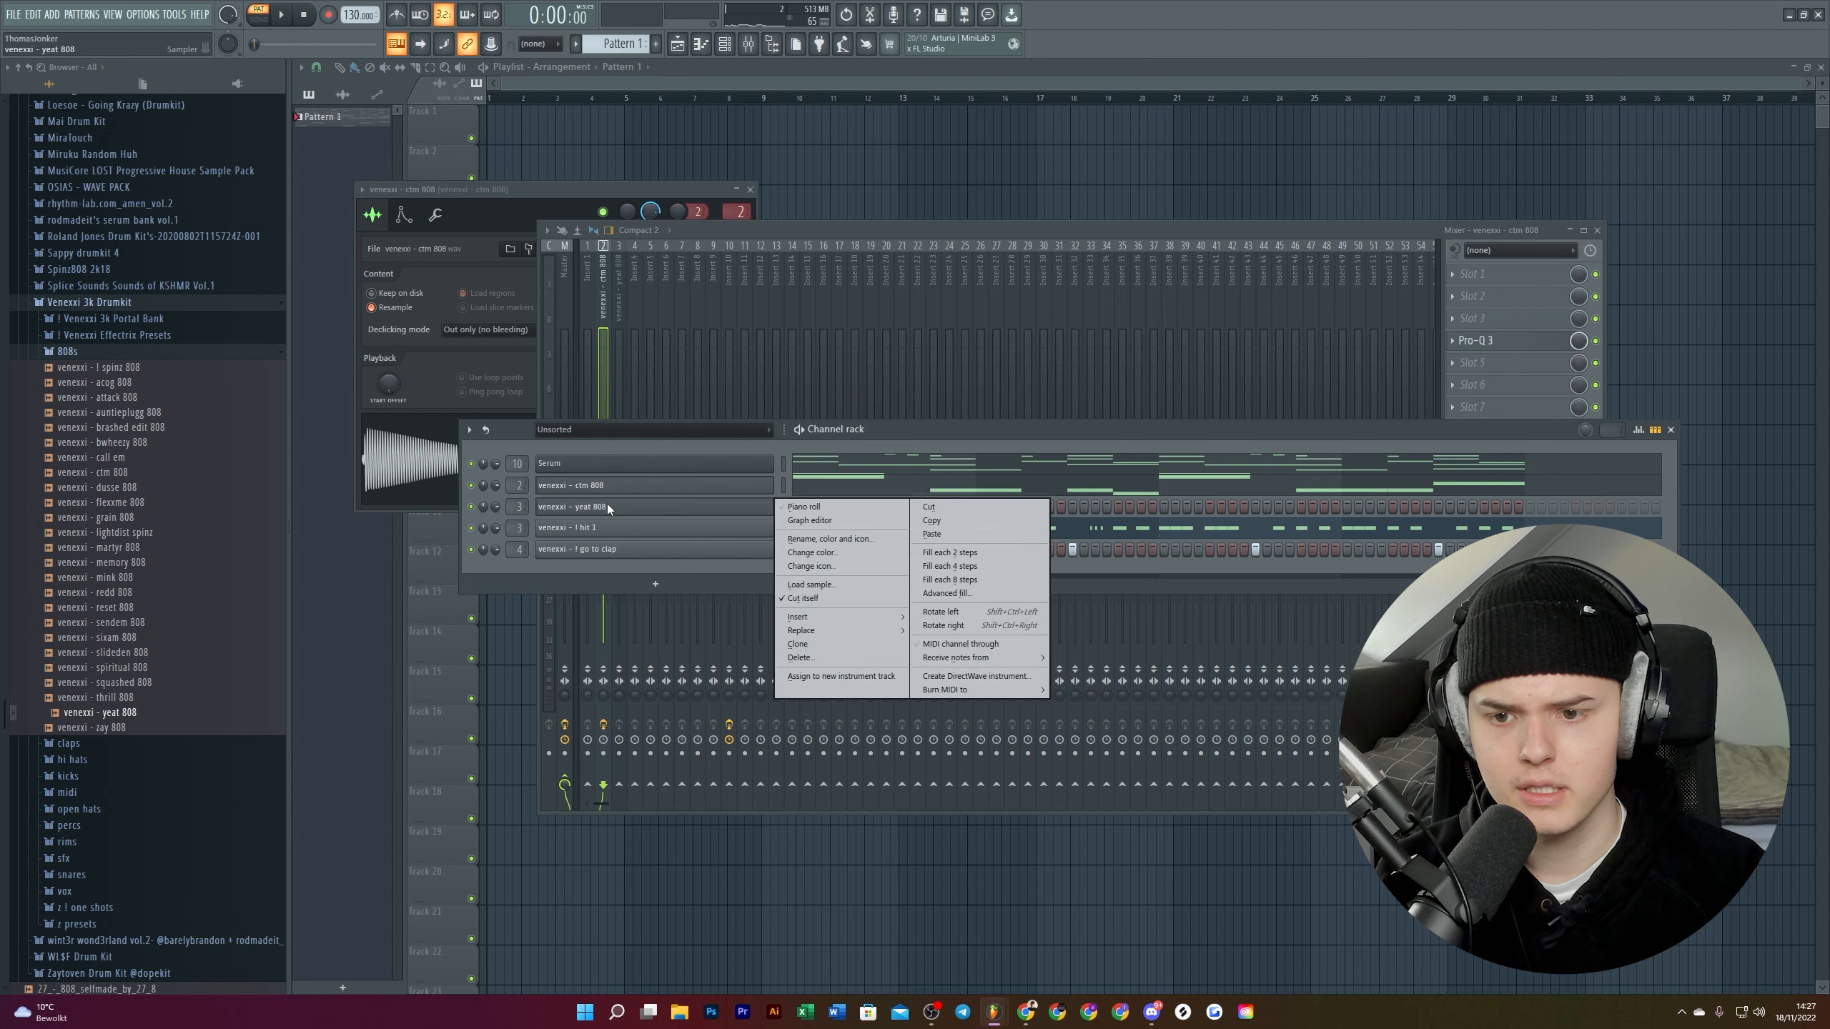
left_click(972, 535)
Step: Route the yeat 808 channel to mixer track 3 and open its pasted notes in the piano roll
left_click(629, 510)
key("space")
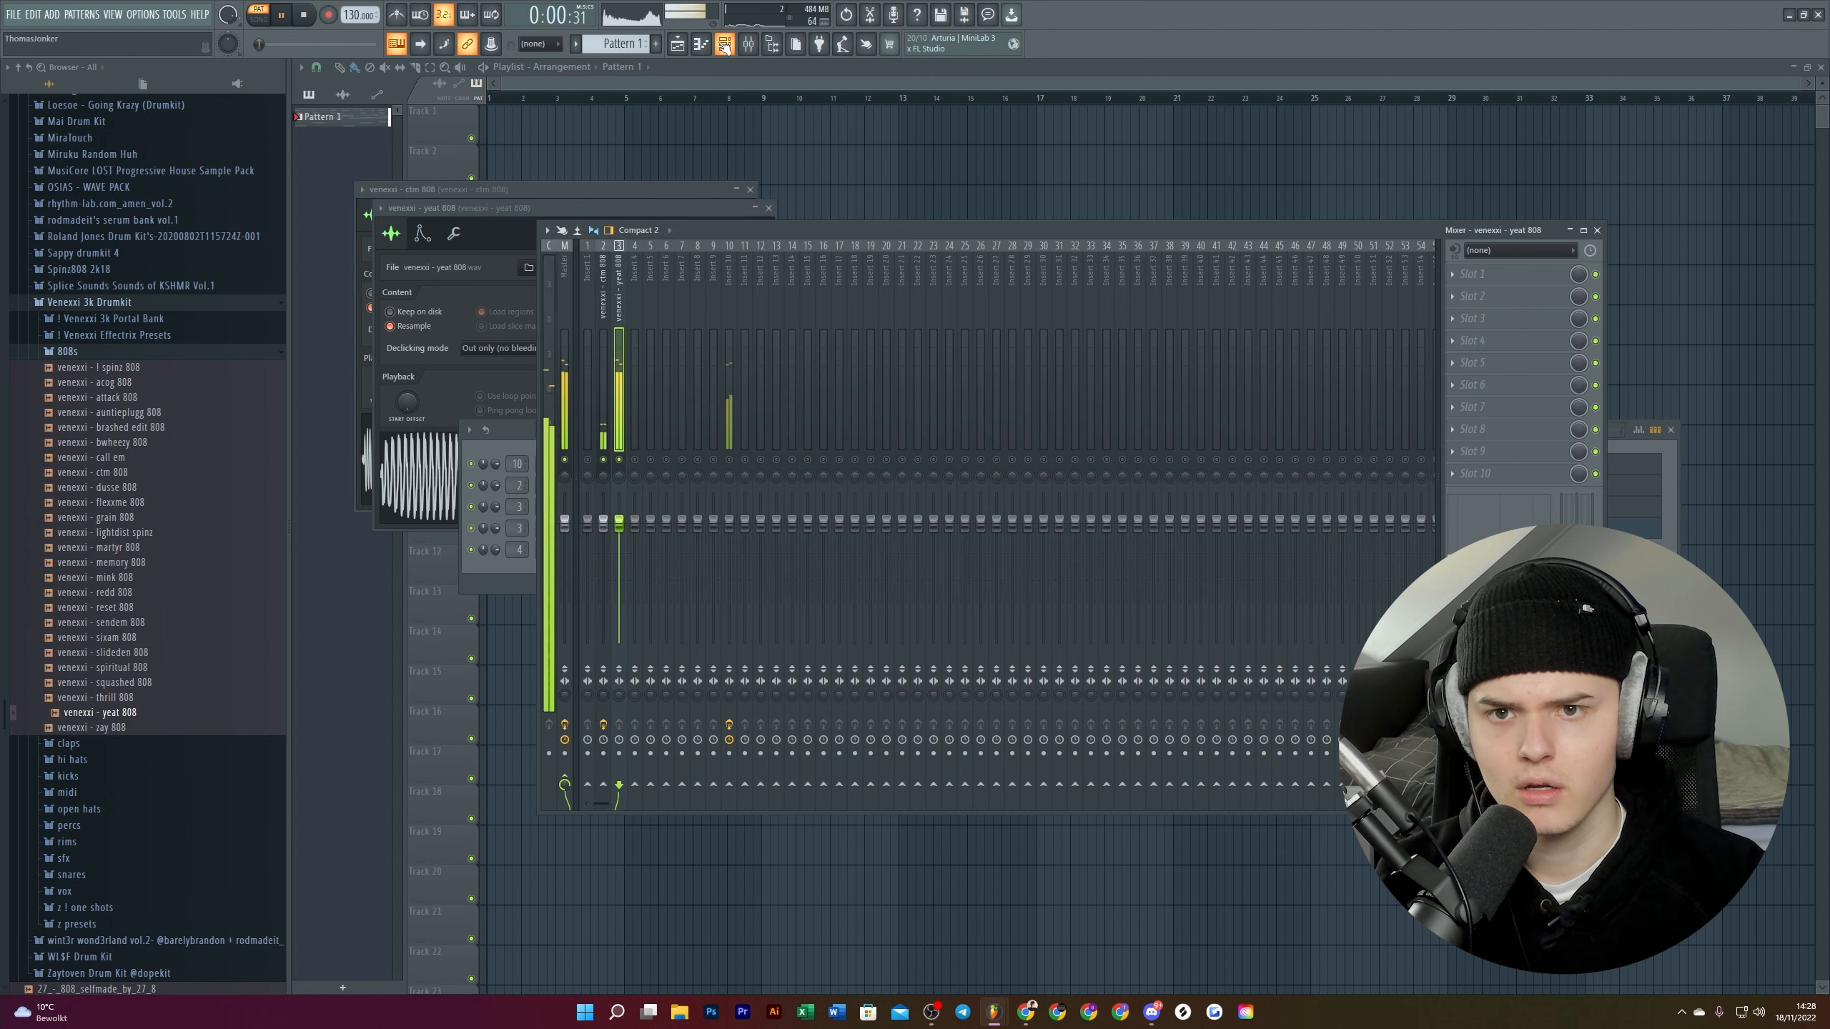
left_click(725, 44)
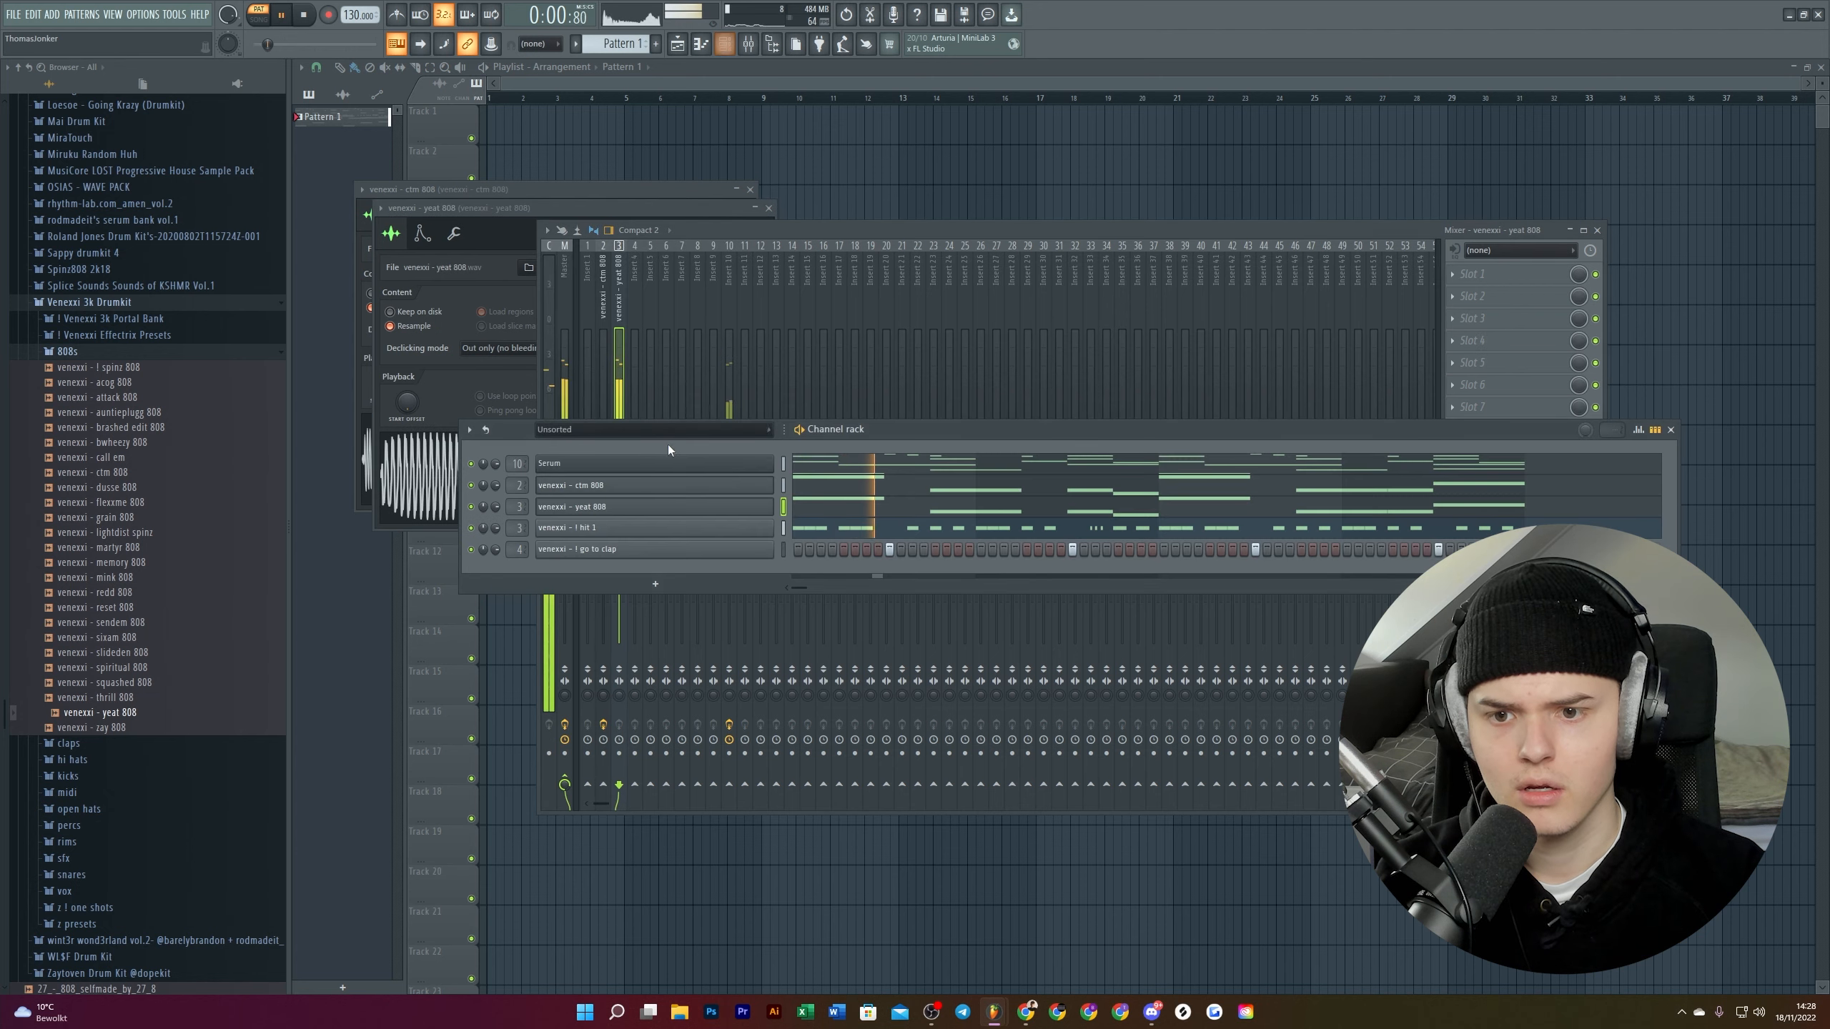
left_click(812, 509)
key("space")
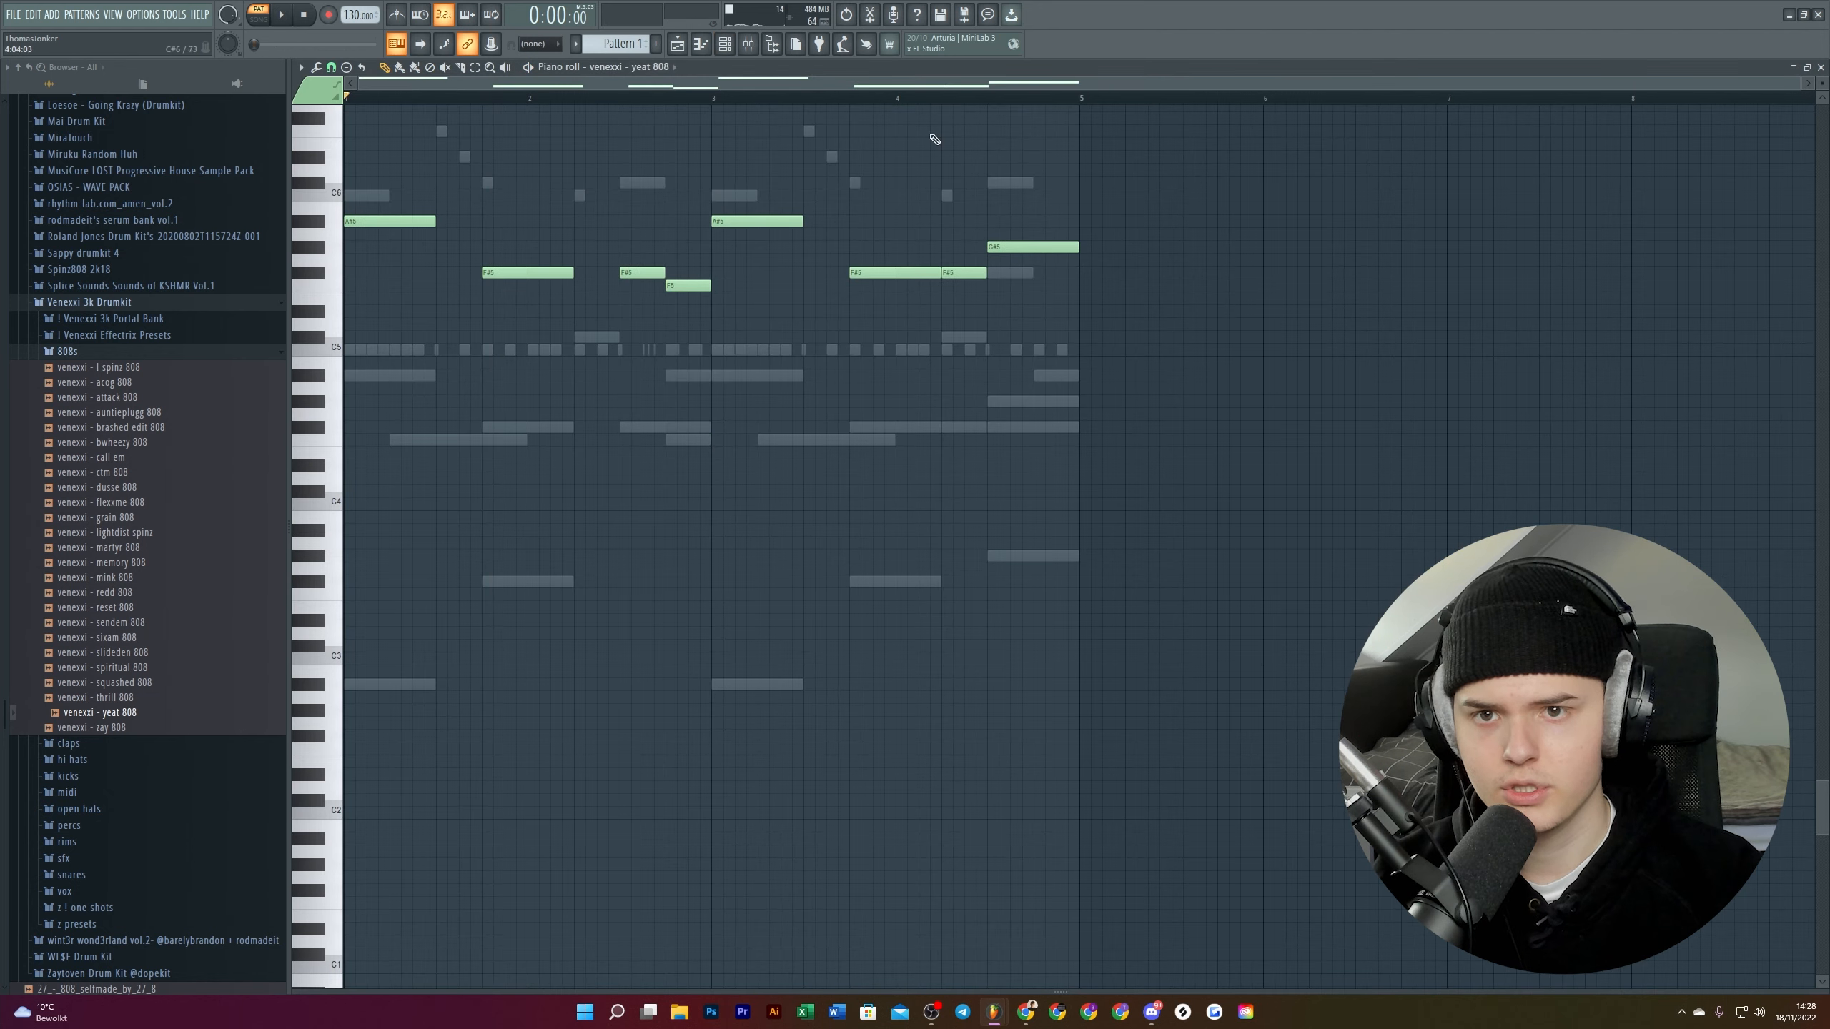
Step: Review the yeat 808 channel's settings and notes while playing the pattern
left_click(725, 51)
left_click(633, 505)
left_click(701, 44)
key("space")
scroll(515, 316, "up", 2)
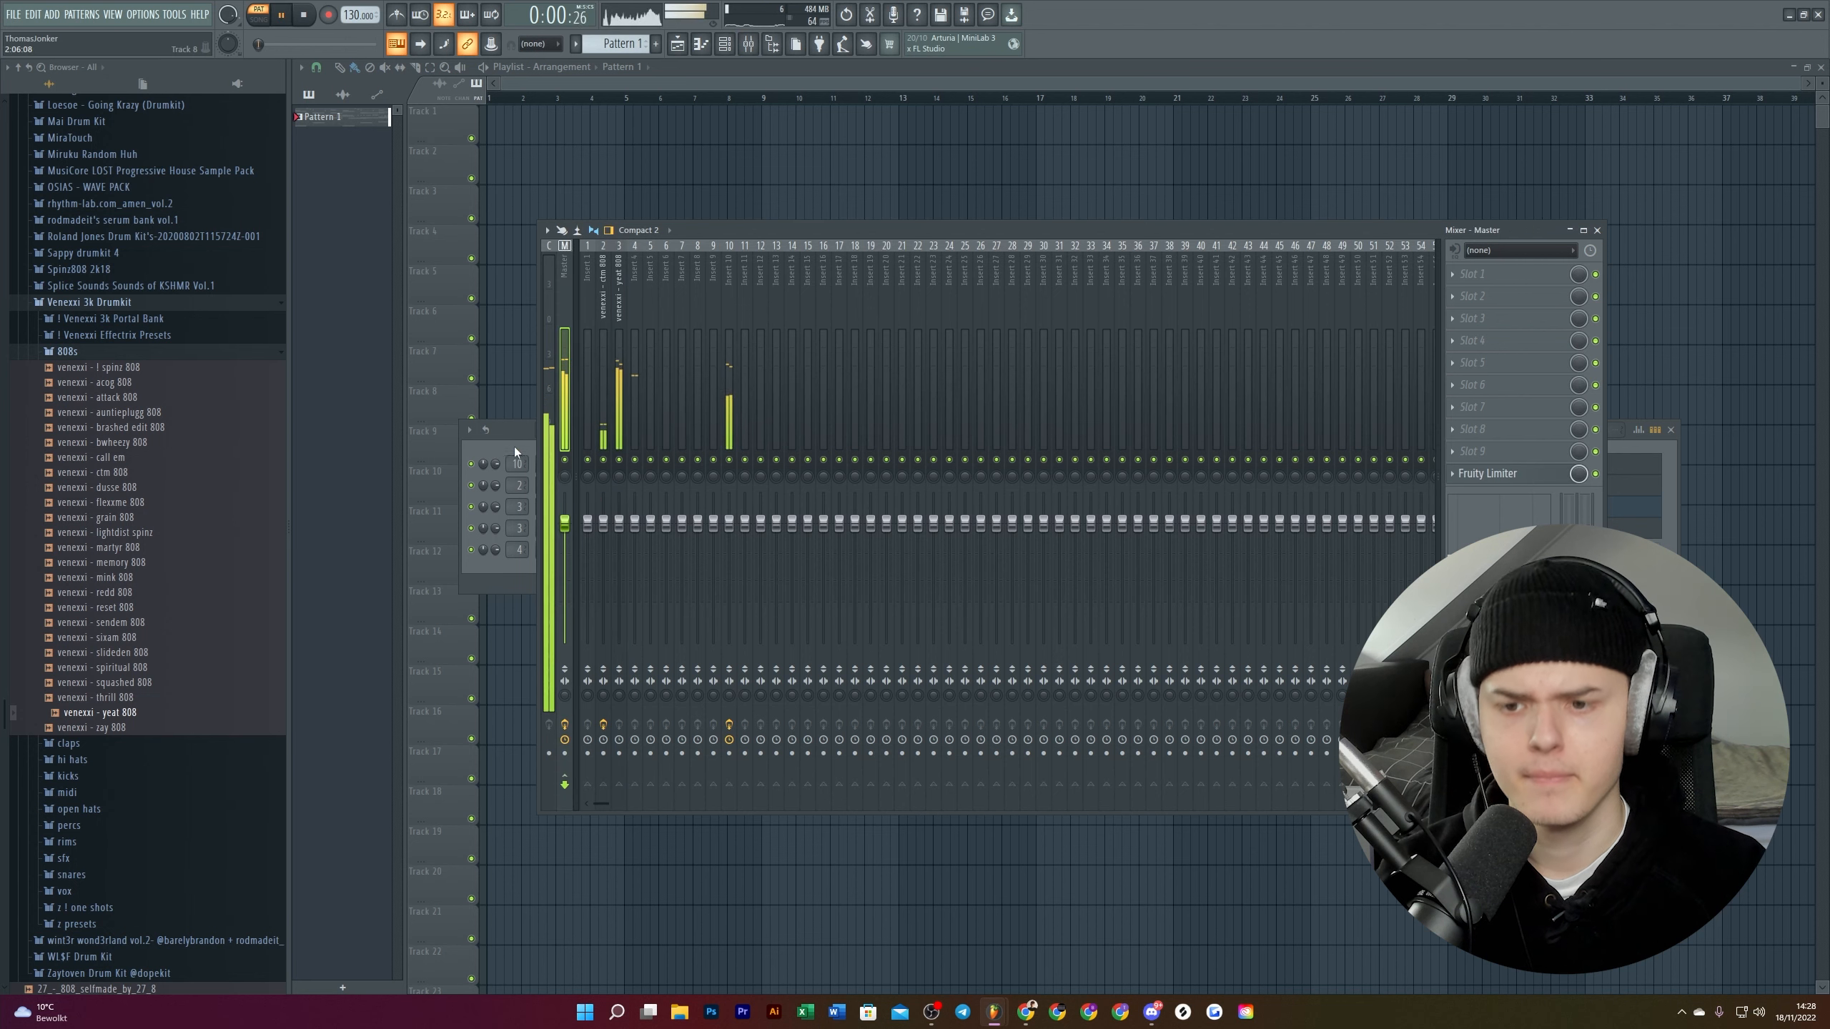
Step: Add a low cut in Pro-Q 3 on the Serum melody's mixer track 10
left_click(515, 446)
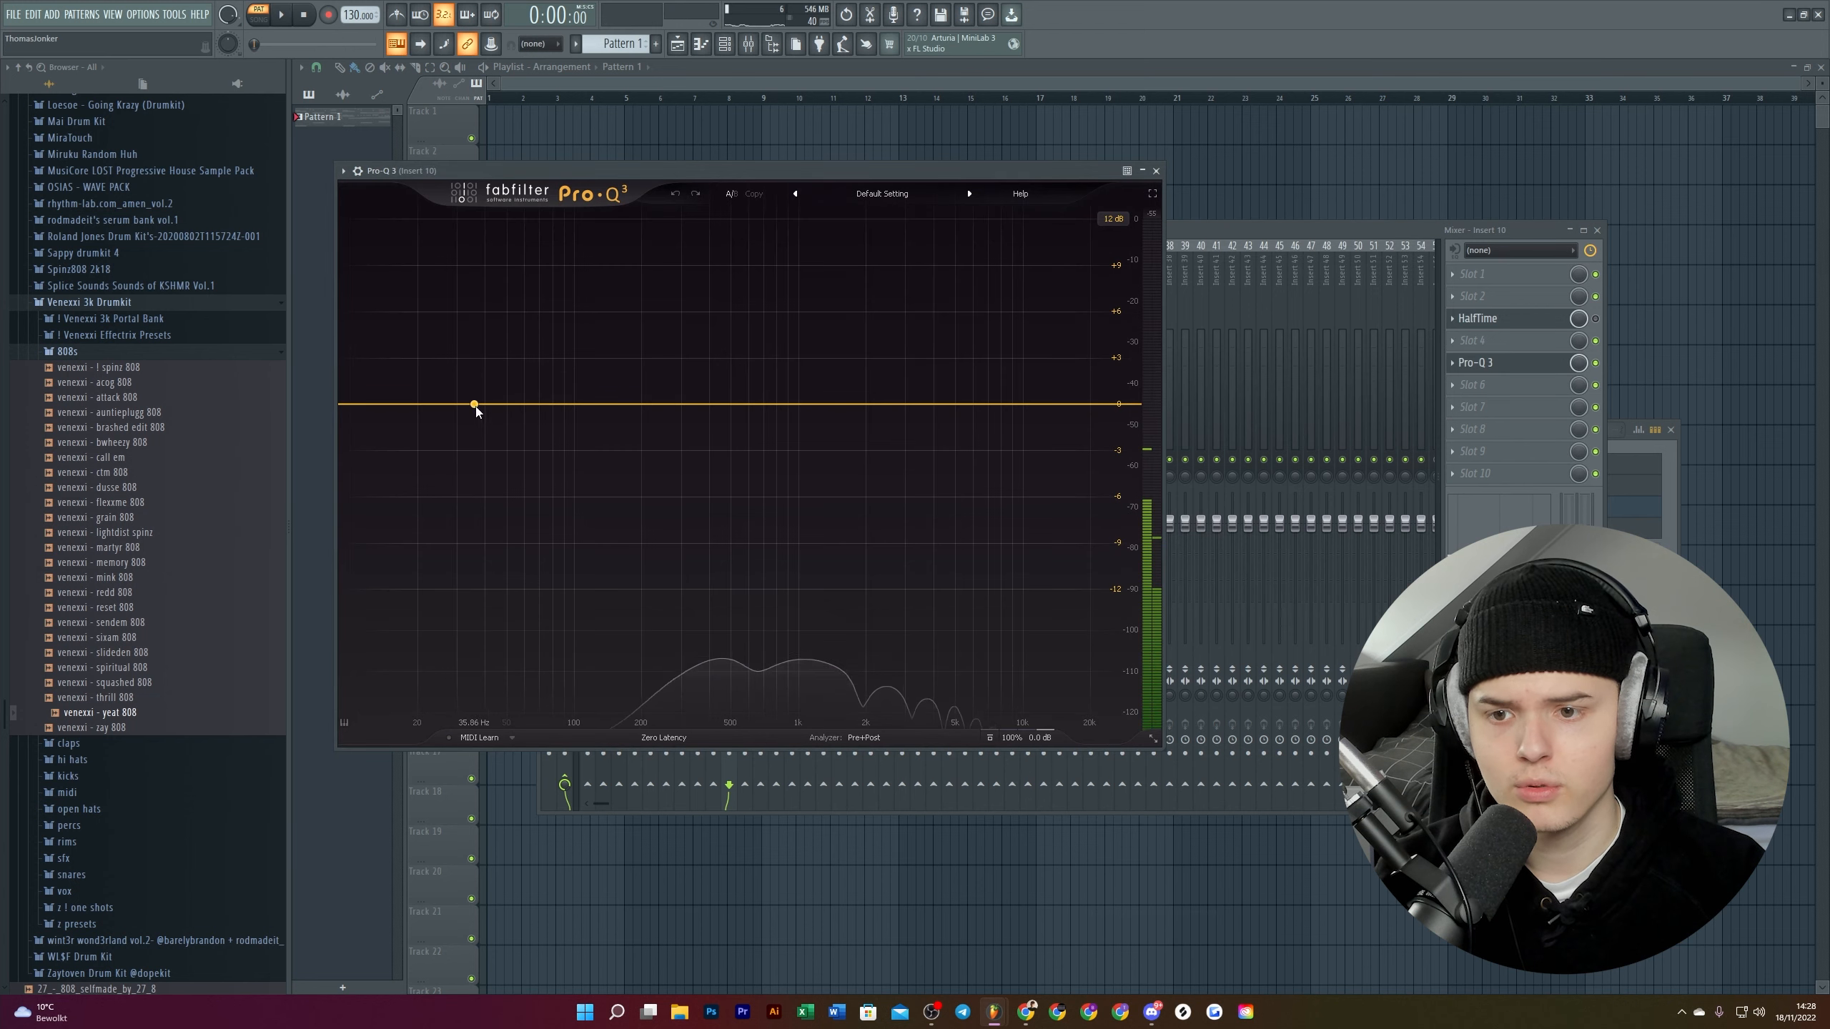
left_click_drag(478, 404, 663, 412)
scroll(398, 671, "down", 1)
key("space")
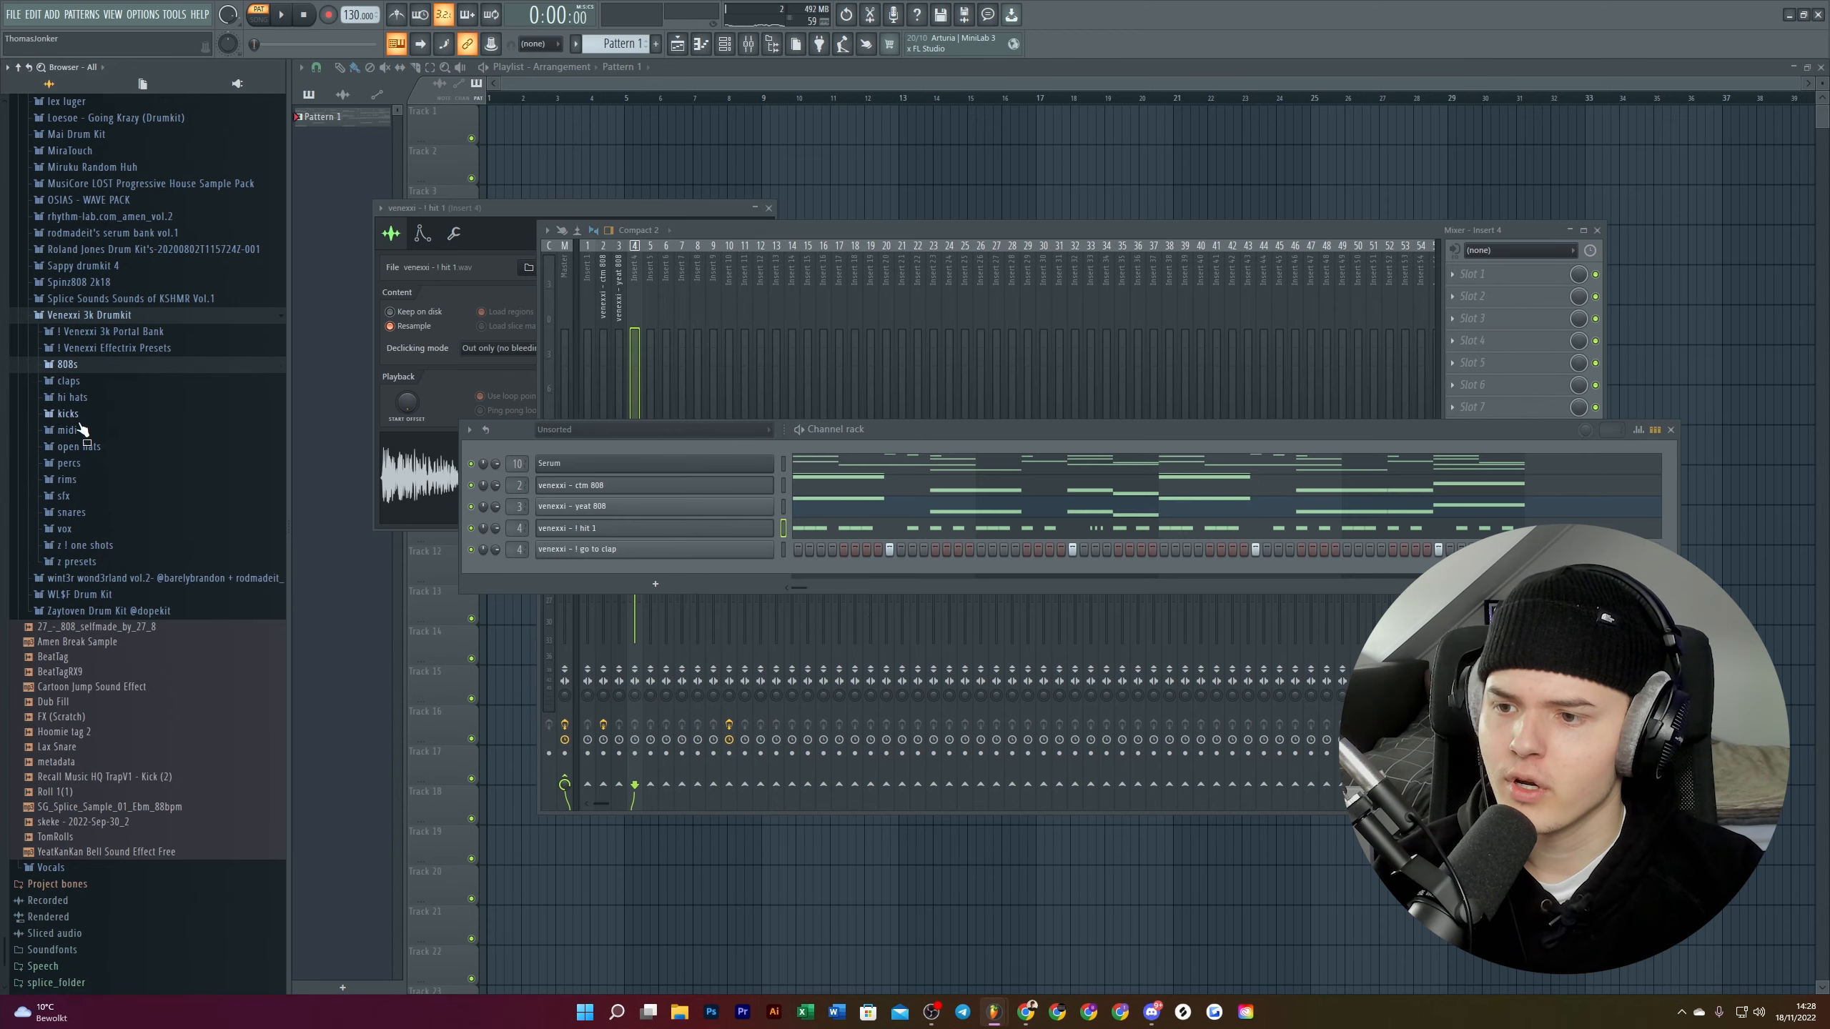
Step: Load venexxi - nurack kick from the kicks folder and add a second Serum channel with the LEAD - BIT preset
left_click(69, 413)
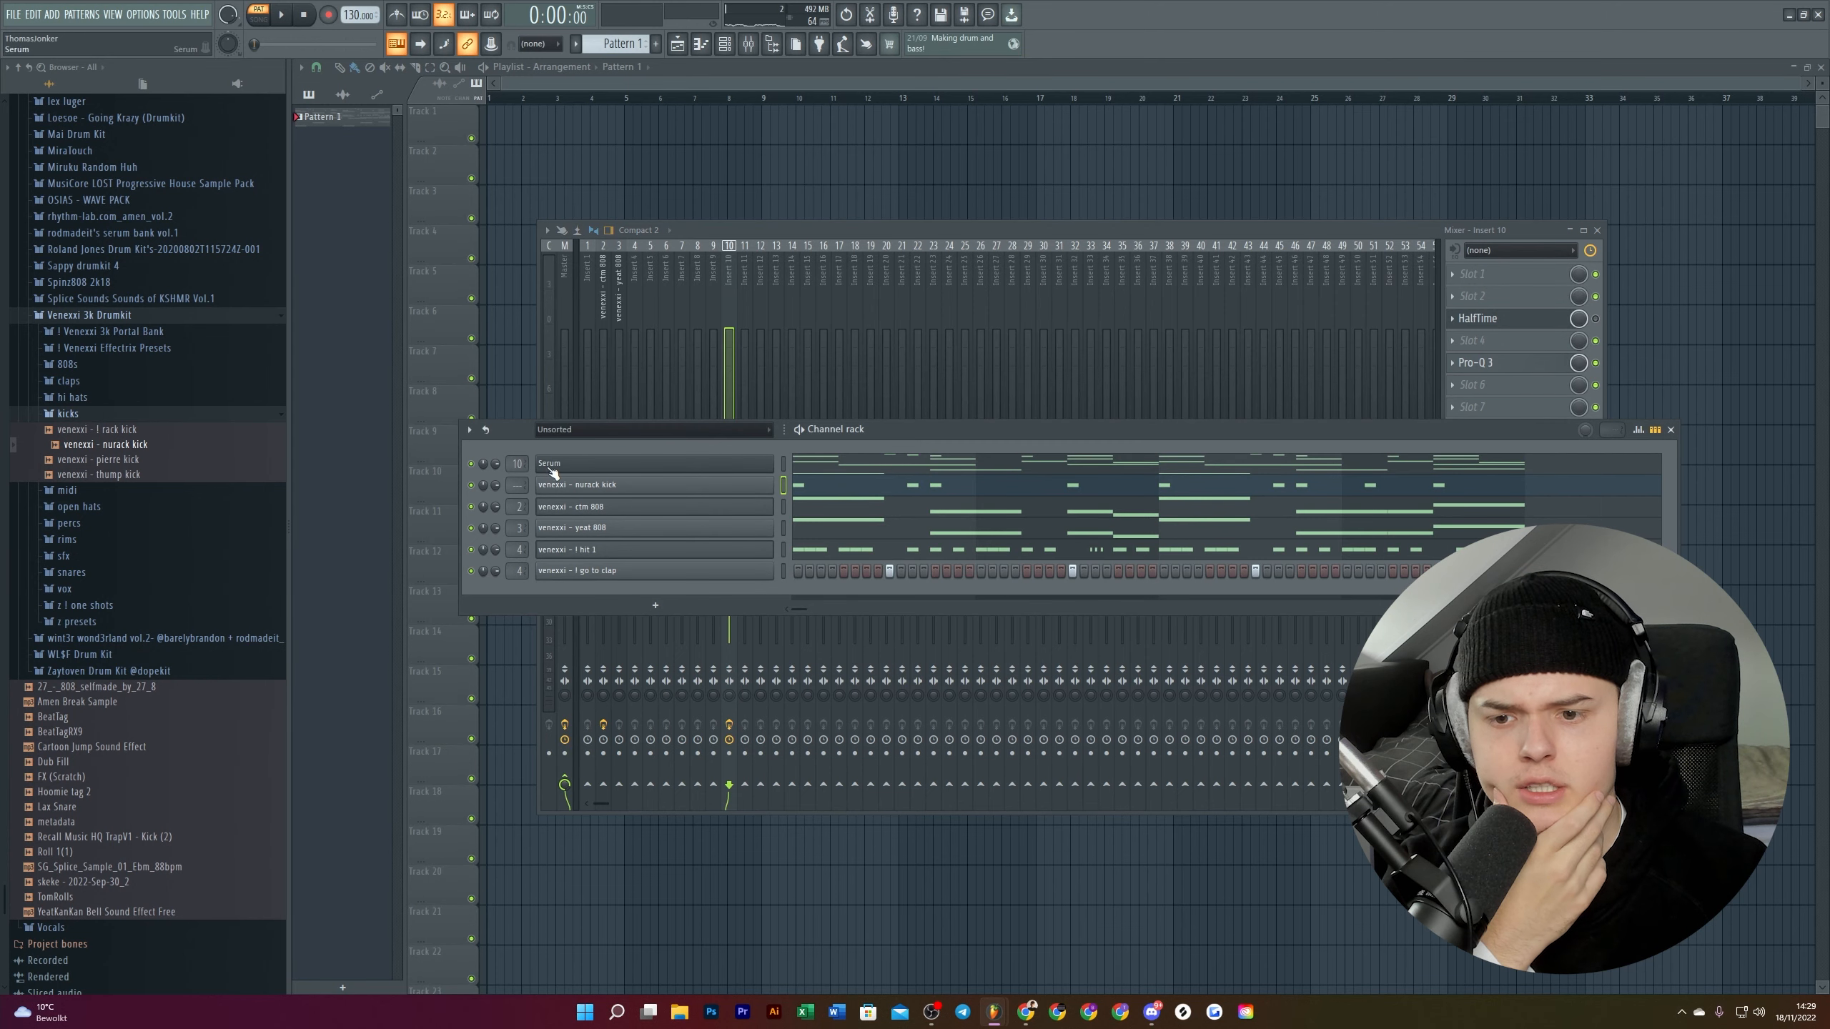
right_click(550, 468)
left_click(821, 575)
left_click(796, 208)
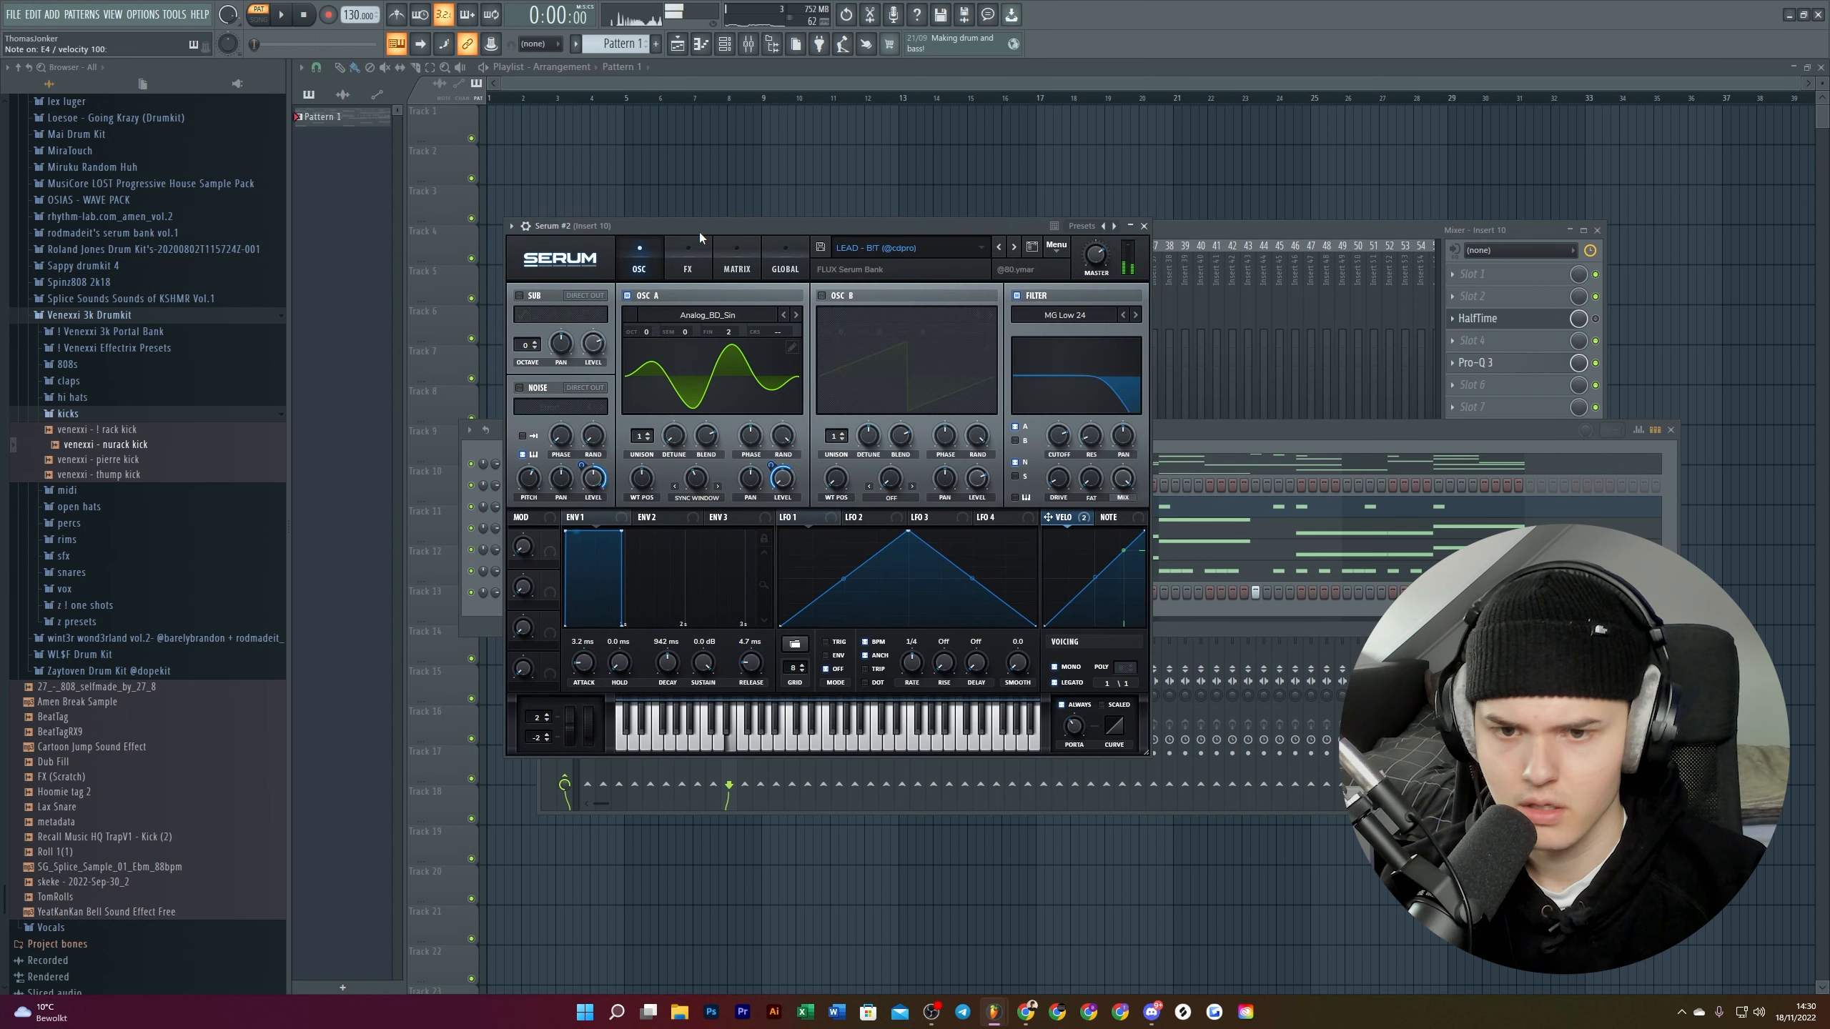
Step: Route Serum #2 to mixer track 11 and write a four-bar line alternating F5 and F#5, ending on G#5
left_click(1335, 429)
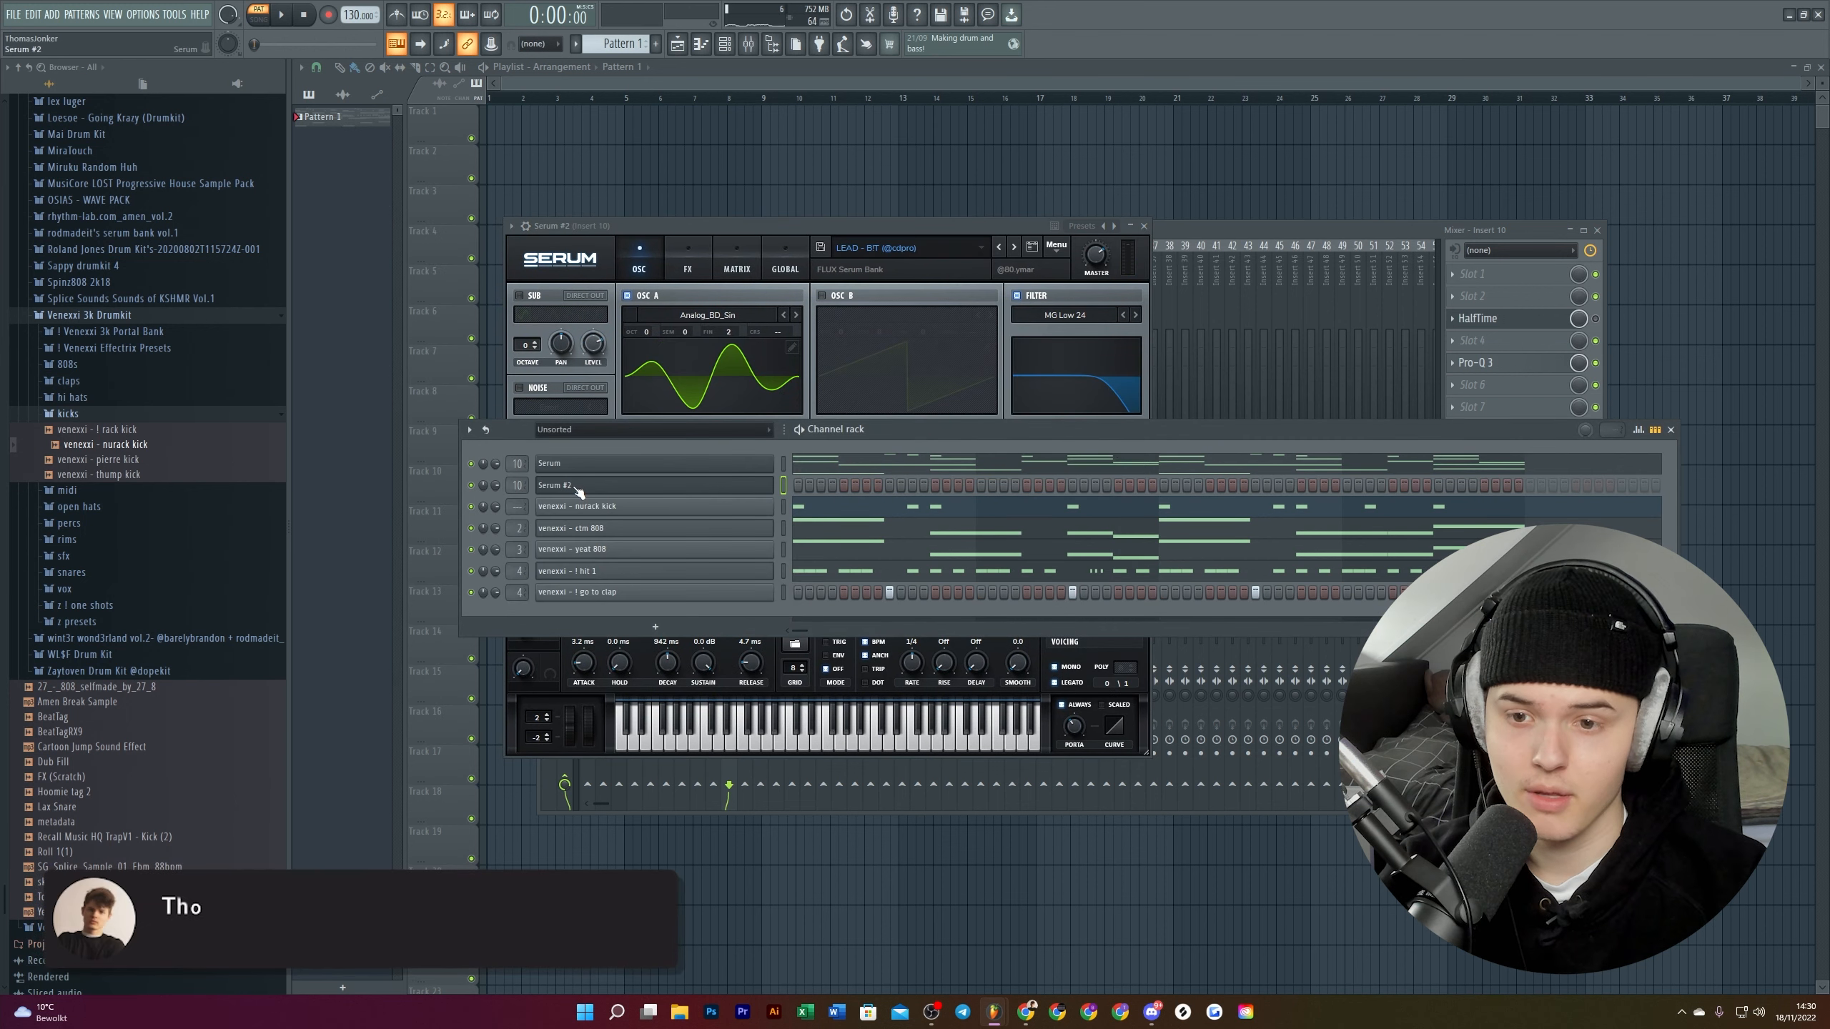
left_click_drag(518, 485, 517, 479)
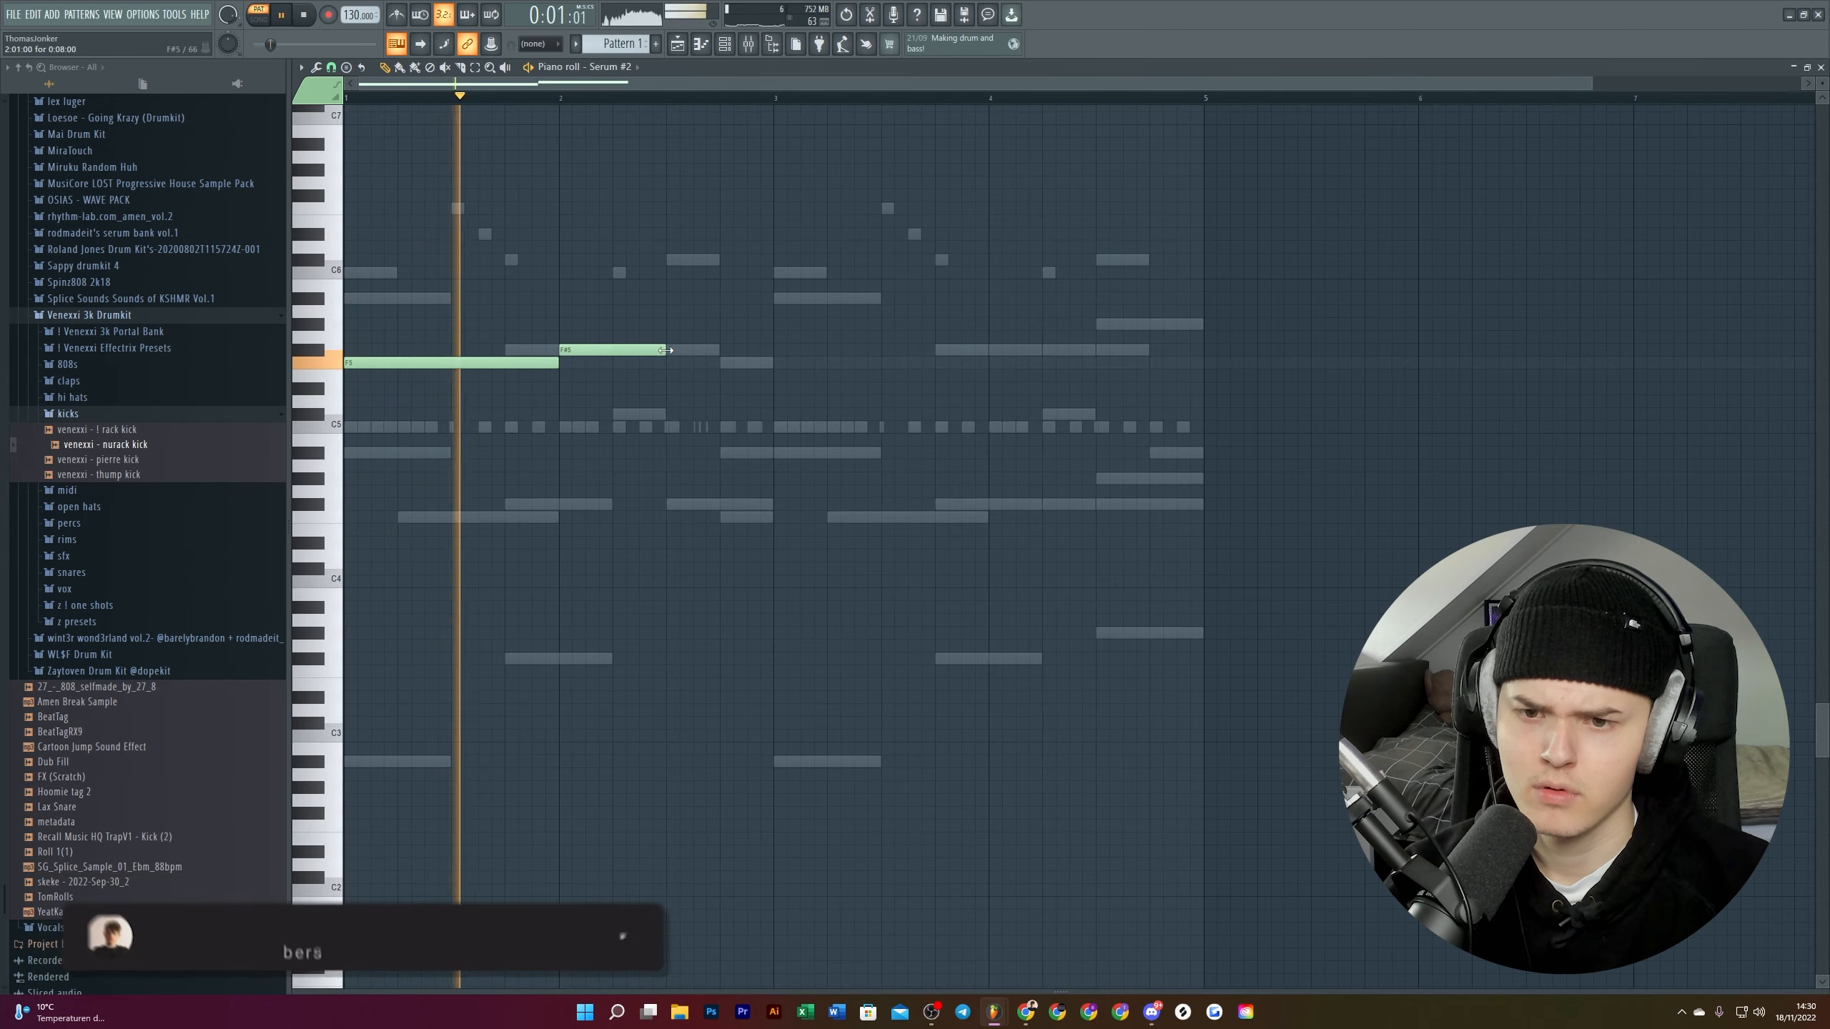
left_click_drag(664, 350, 773, 351)
left_click(788, 364)
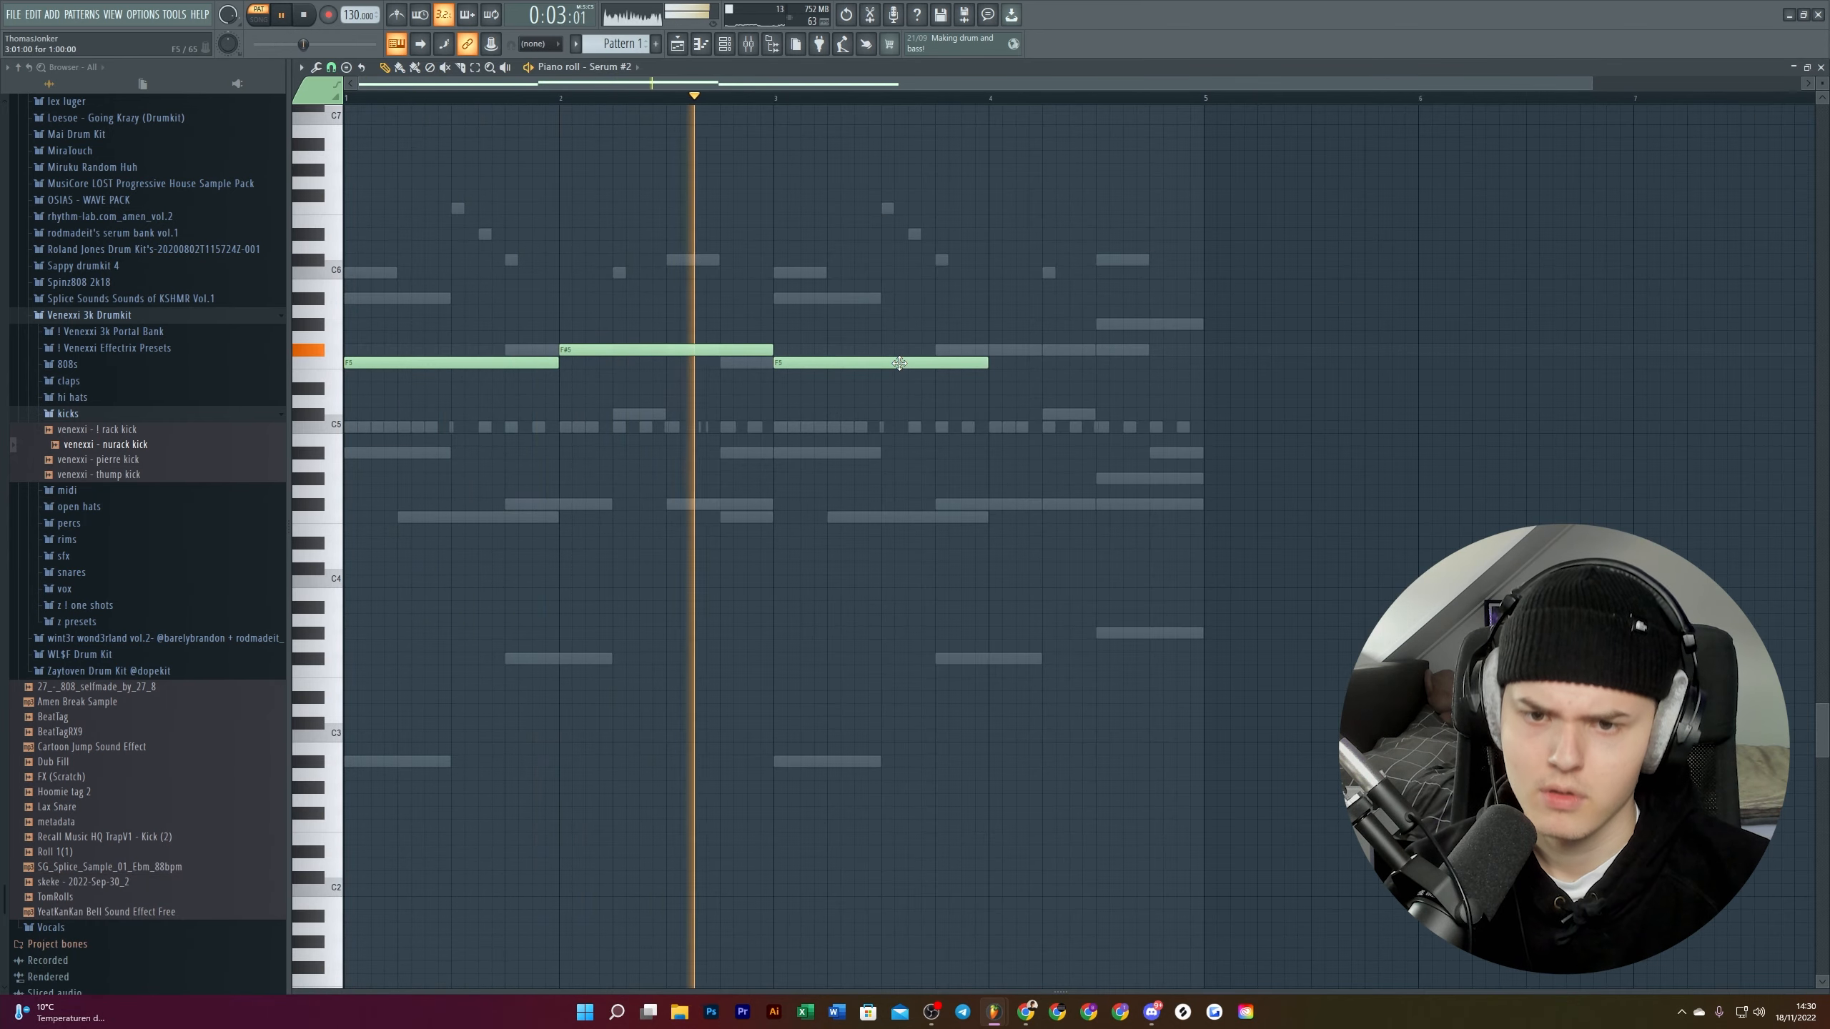
left_click(1005, 350)
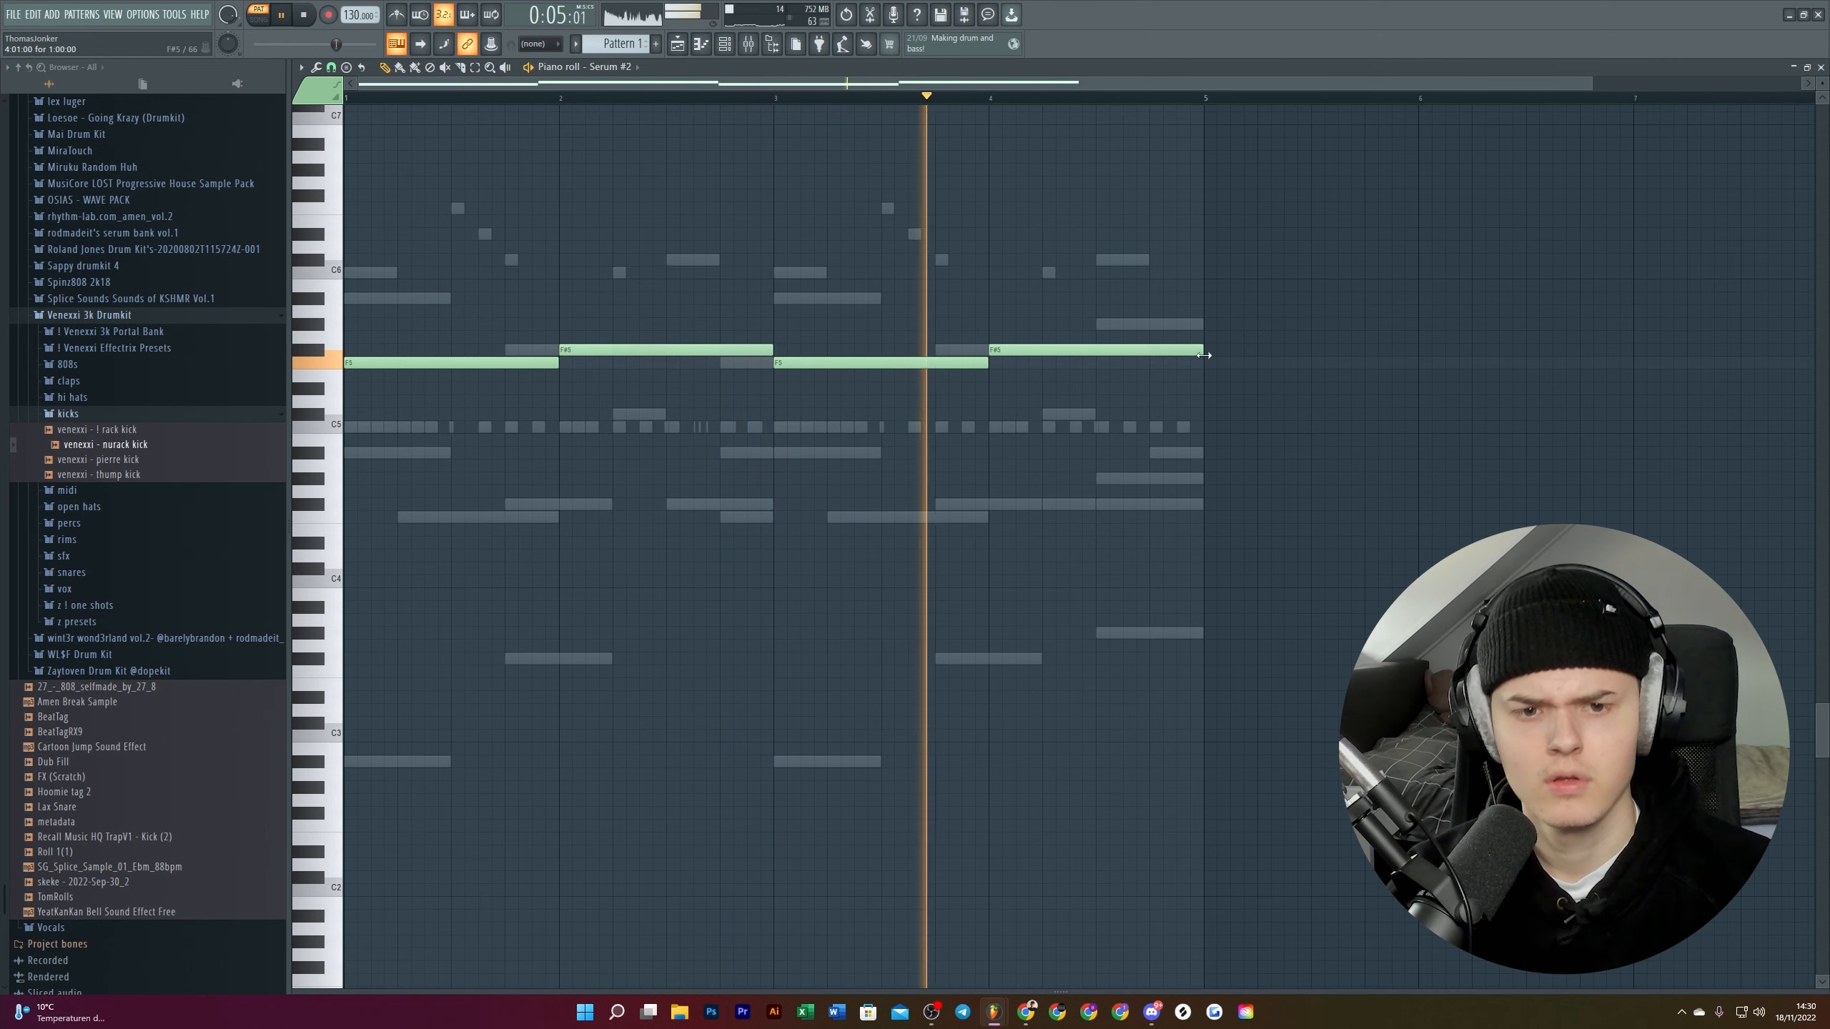
left_click_drag(1201, 350, 1095, 355)
left_click(1096, 325)
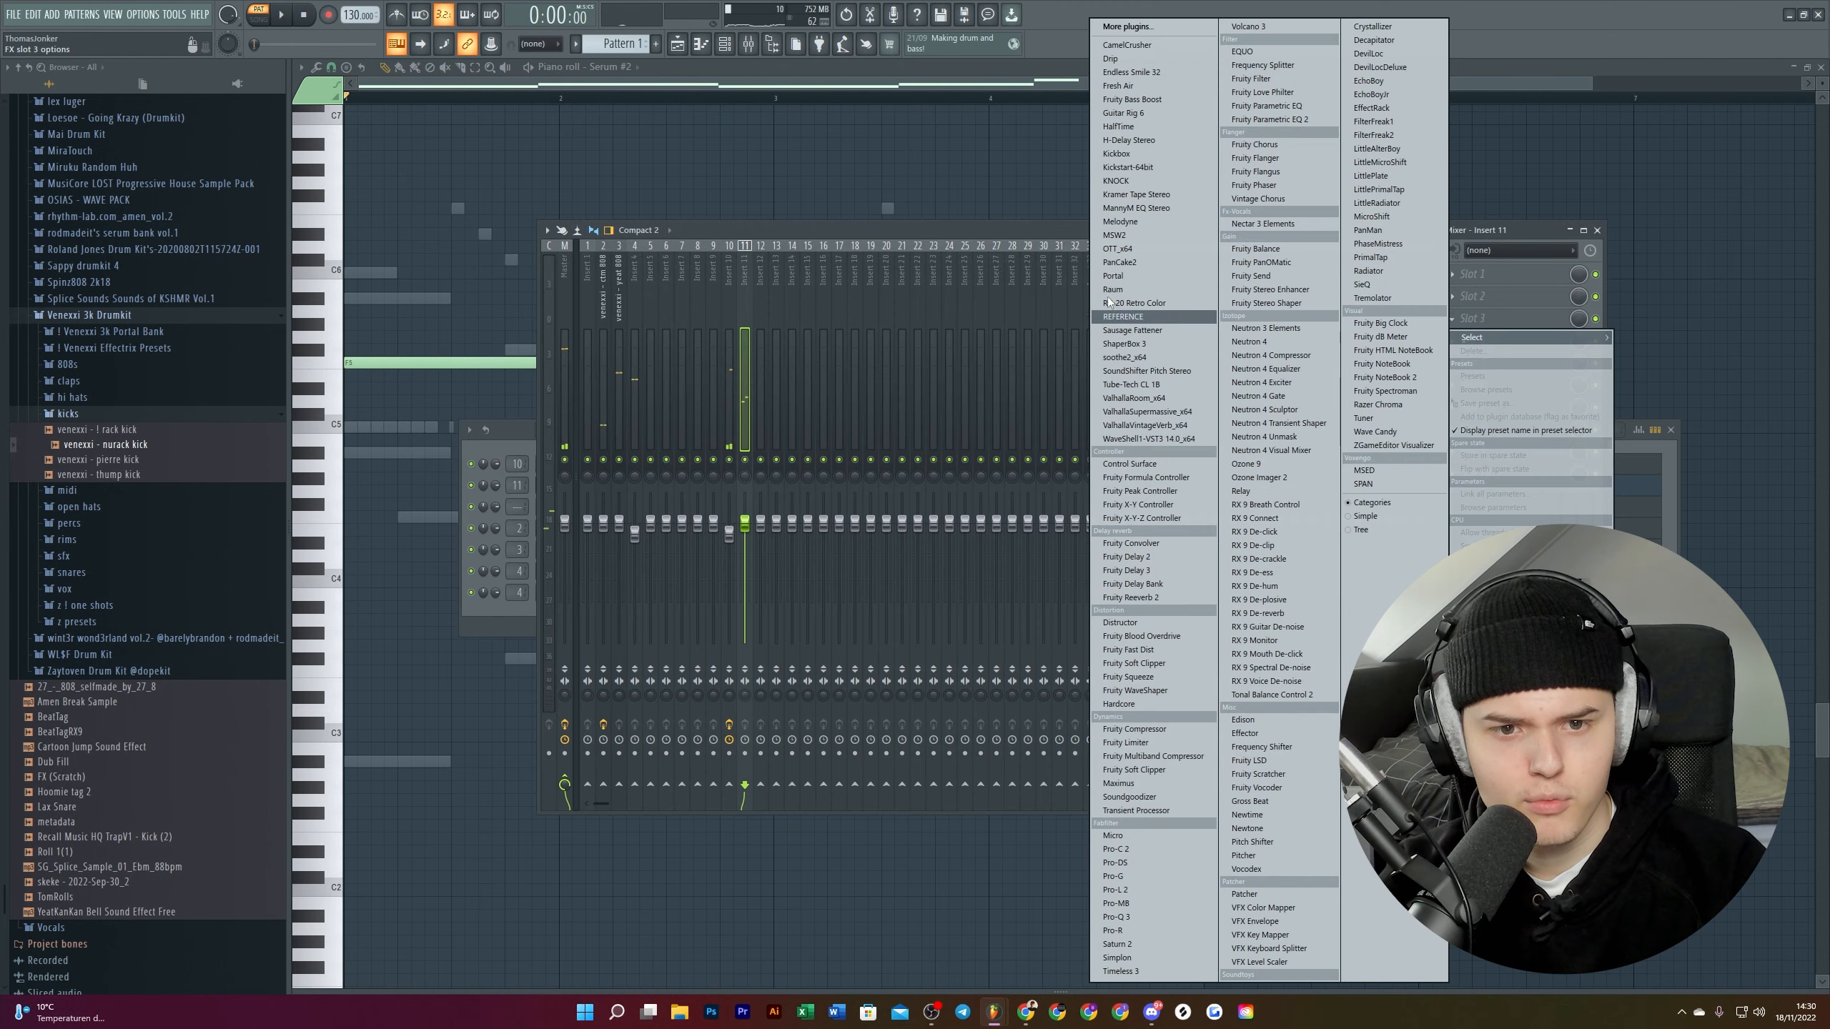
Step: Load the Portal effect on mixer track 11 with the Karma preset
left_click(1116, 280)
left_click(1033, 216)
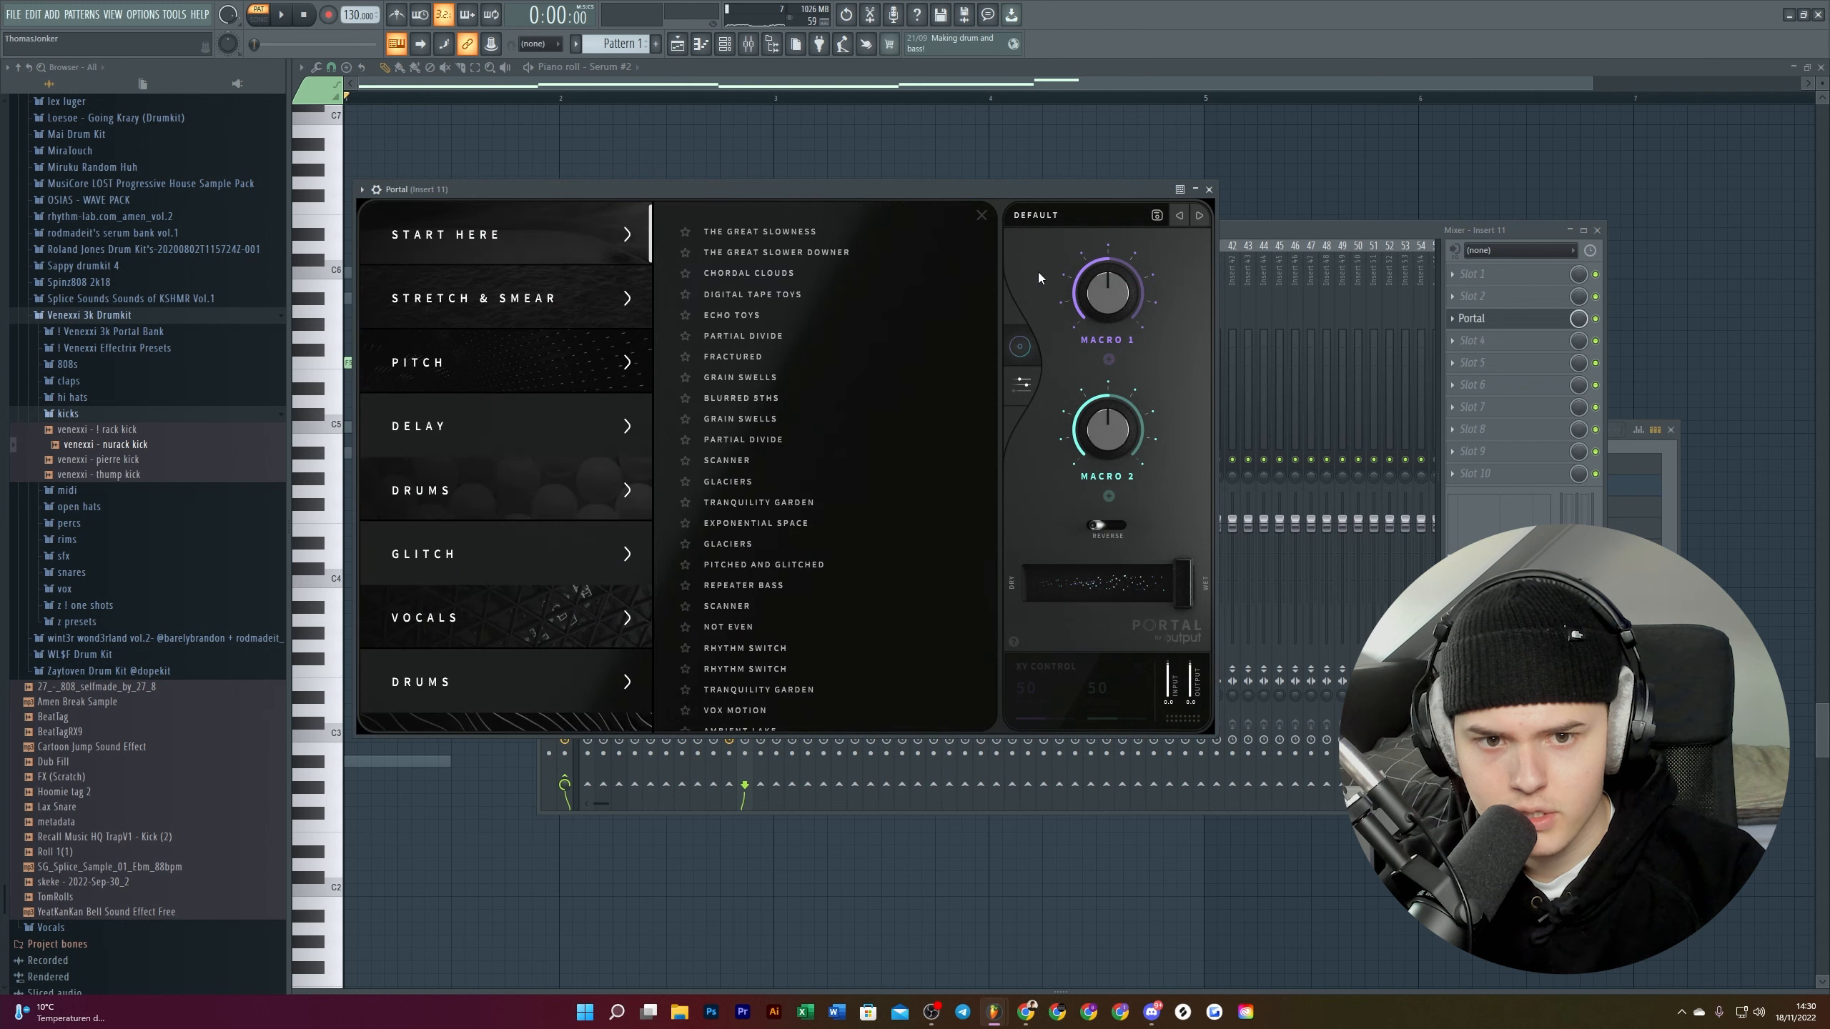
scroll(481, 568, "down", 8)
left_click(481, 573)
double_click(729, 340)
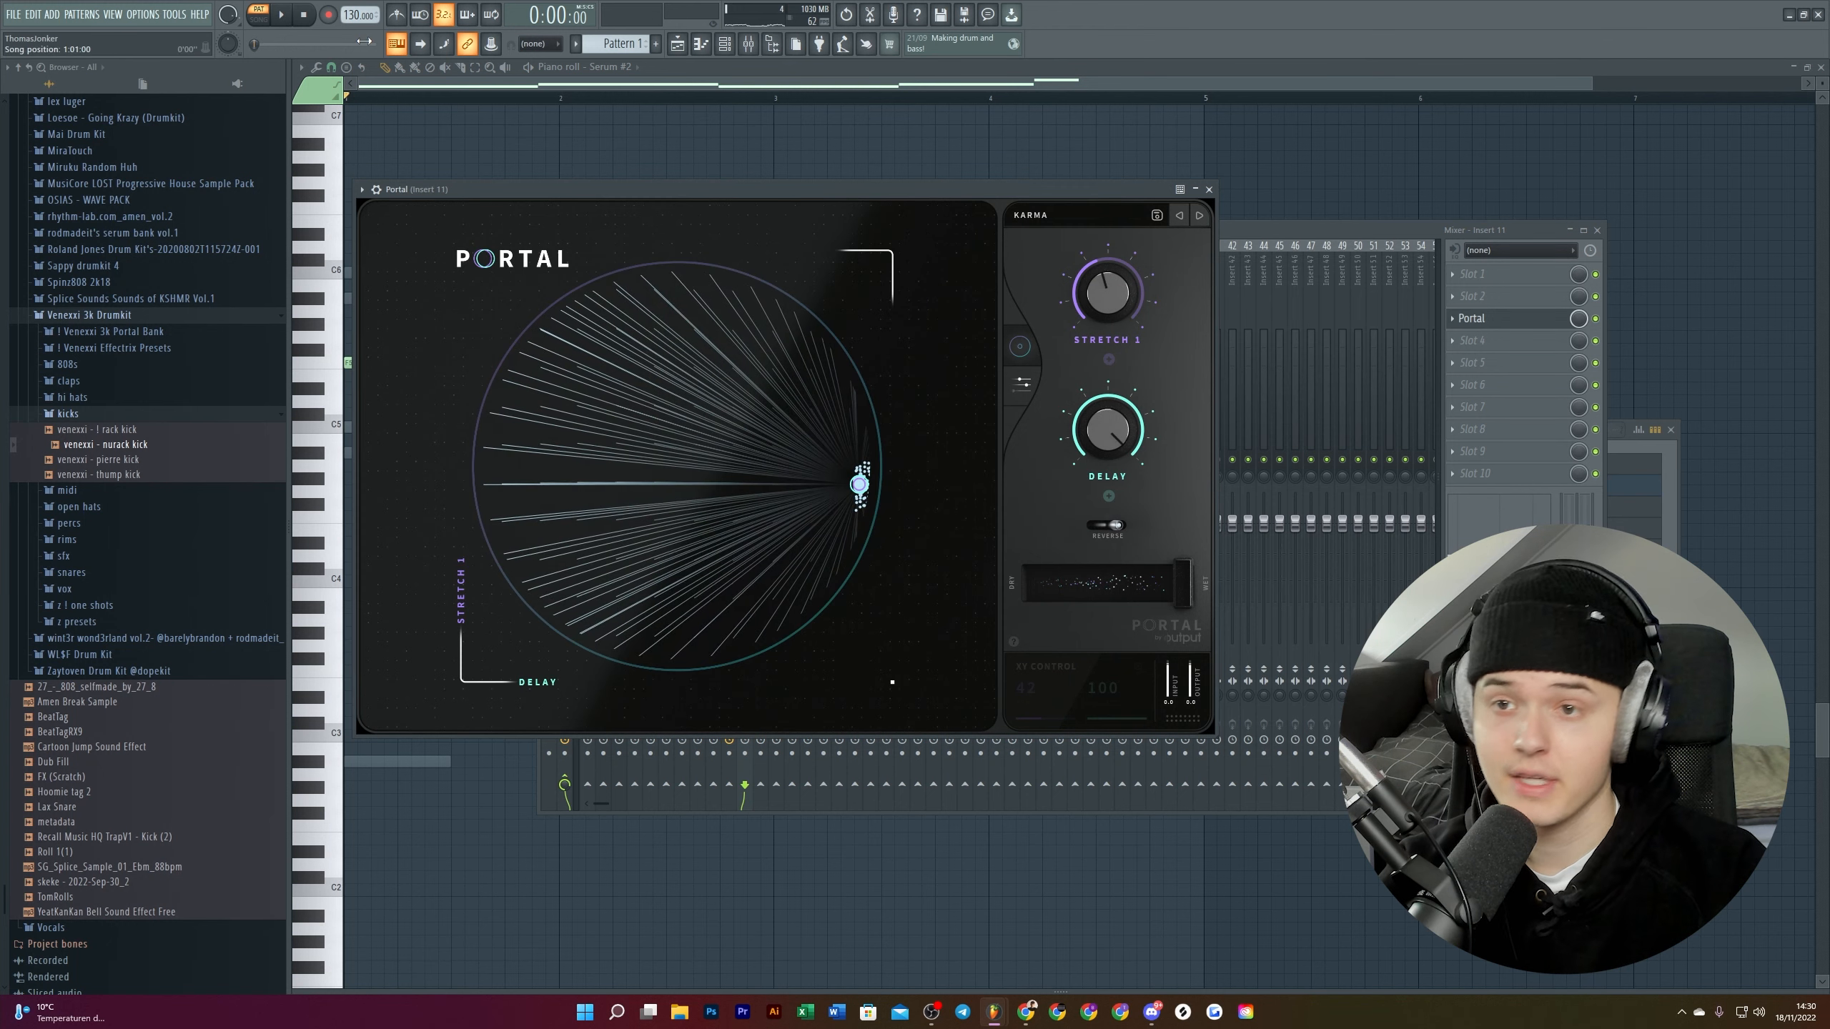
key("Escape")
key("Escape")
key("Escape")
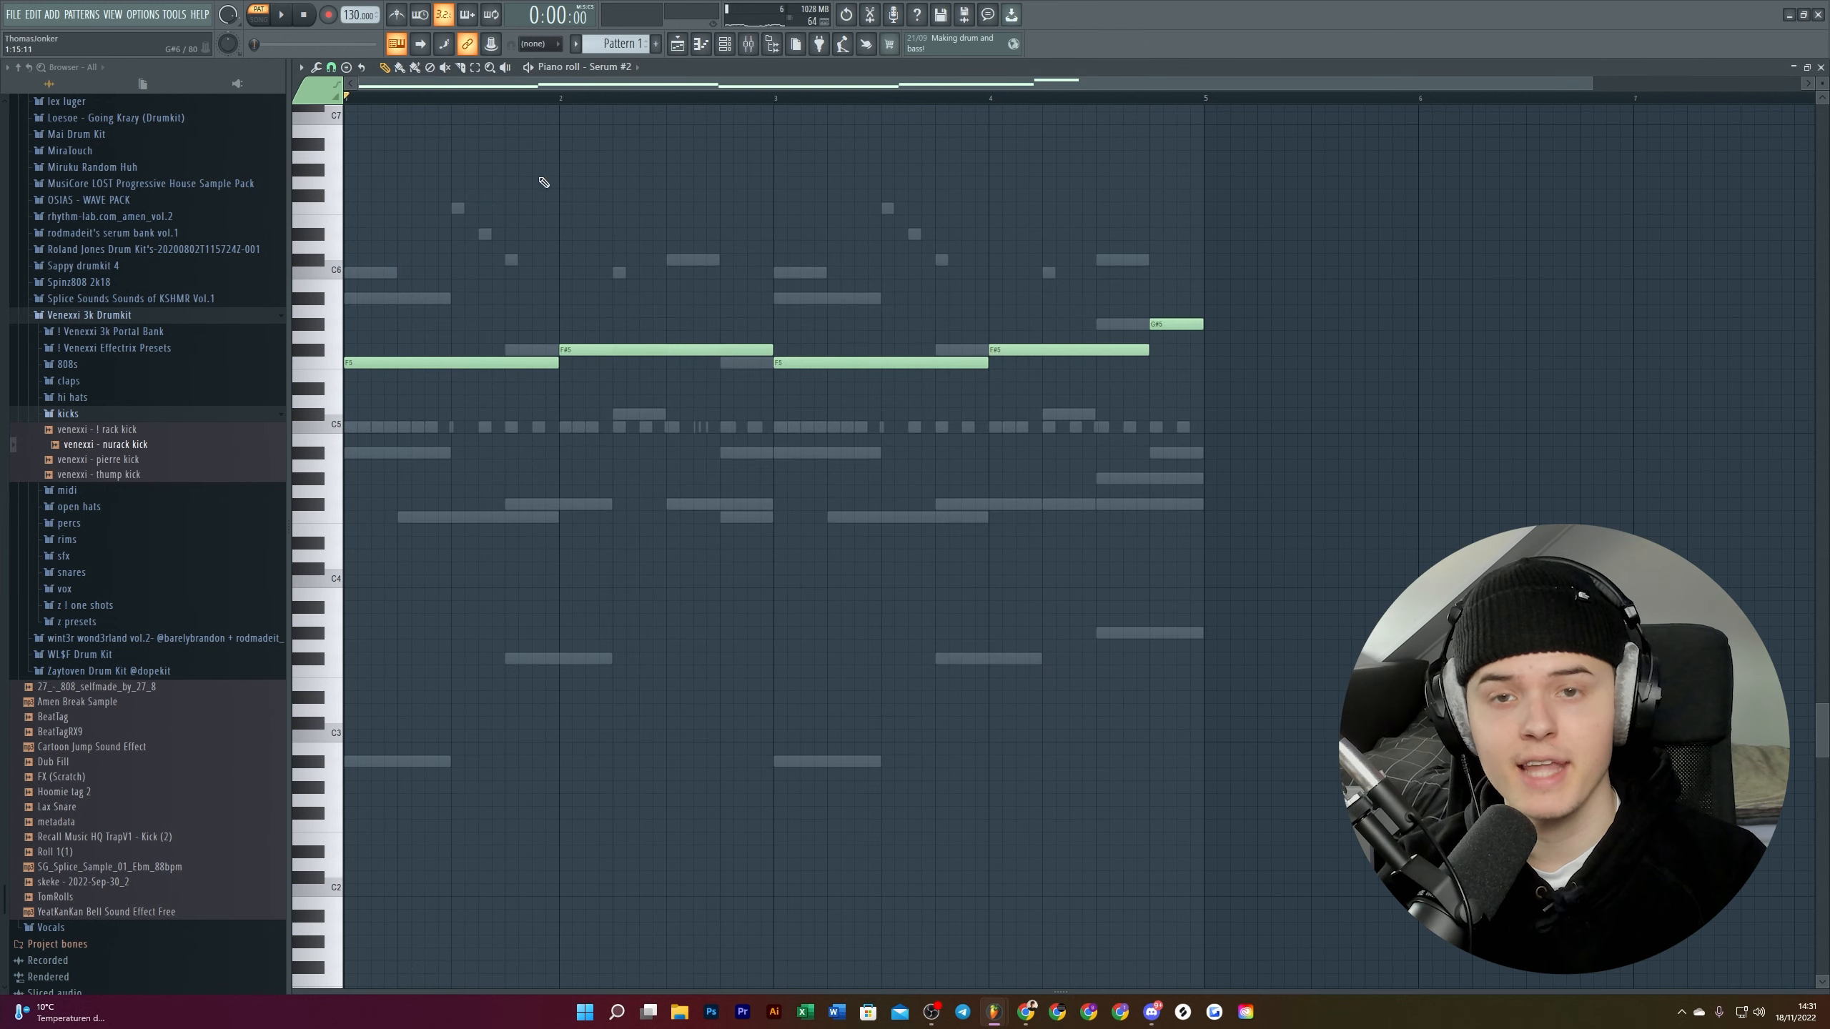
Step: Write an A#5 note and a descending F6, D#6, C#6 run at the start of Serum #3's piano roll
left_click(754, 46)
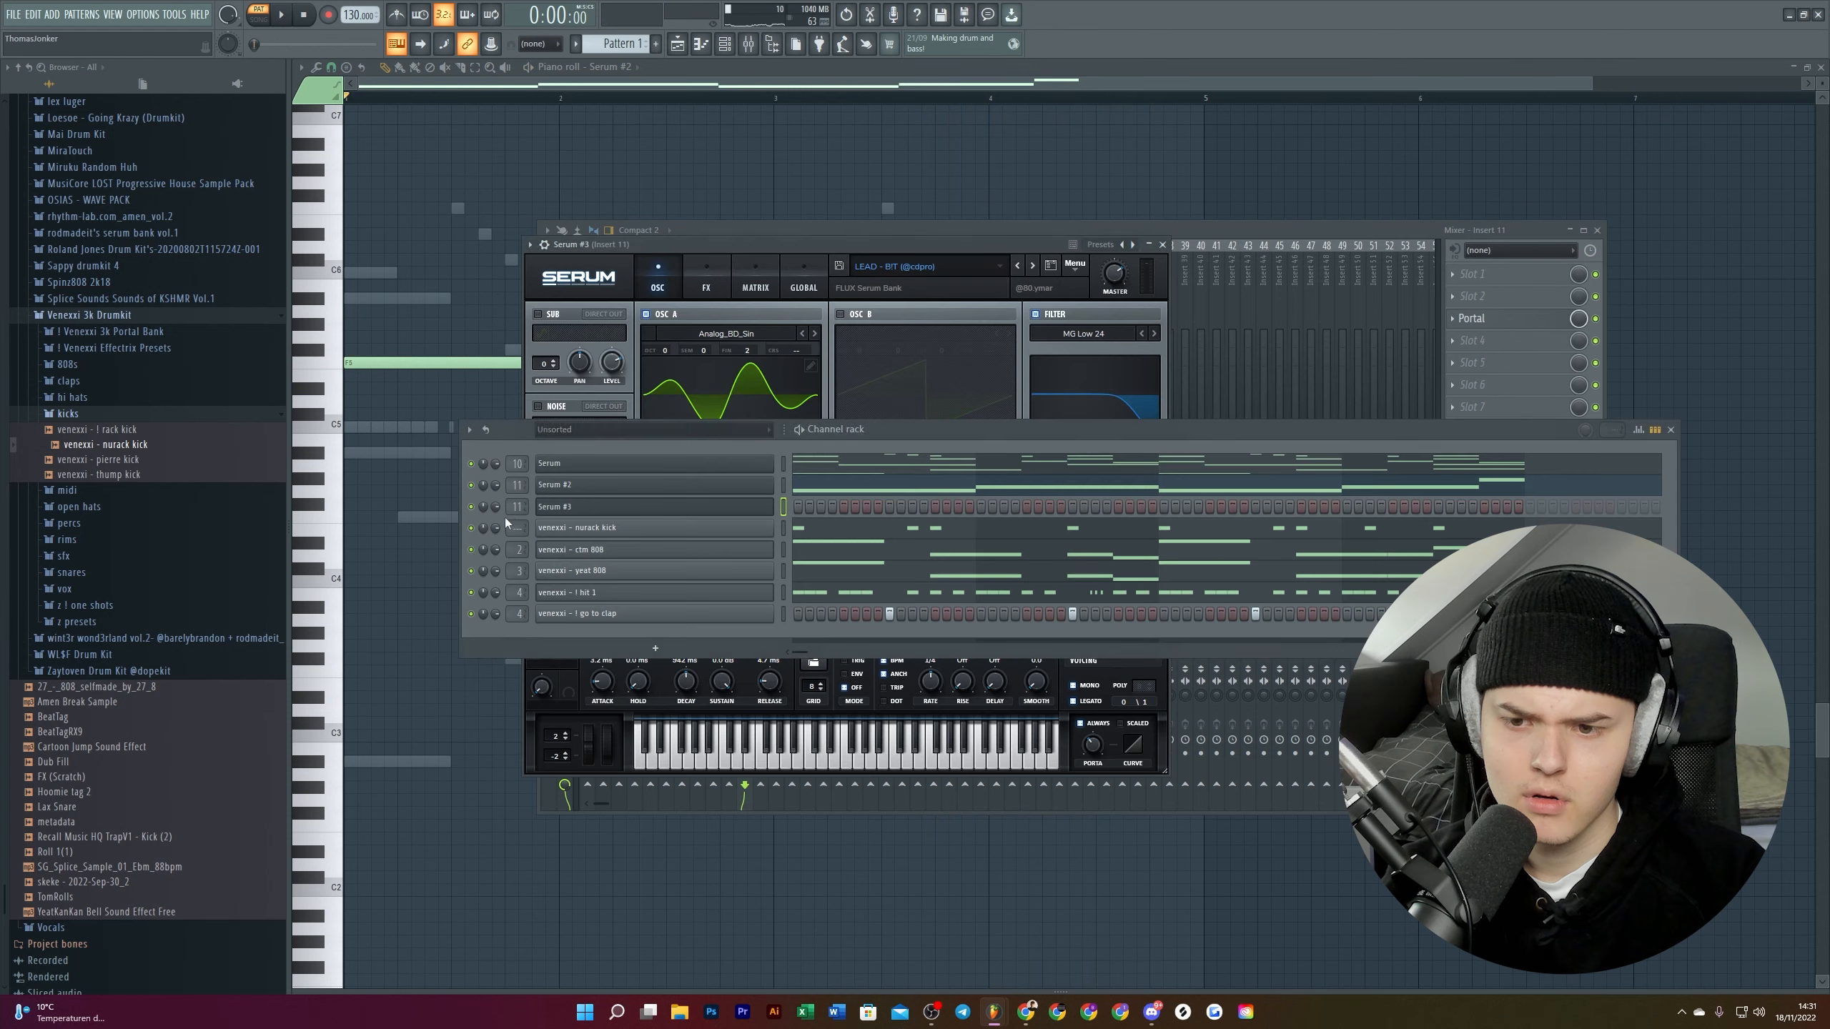
right_click(769, 506)
left_click(828, 507)
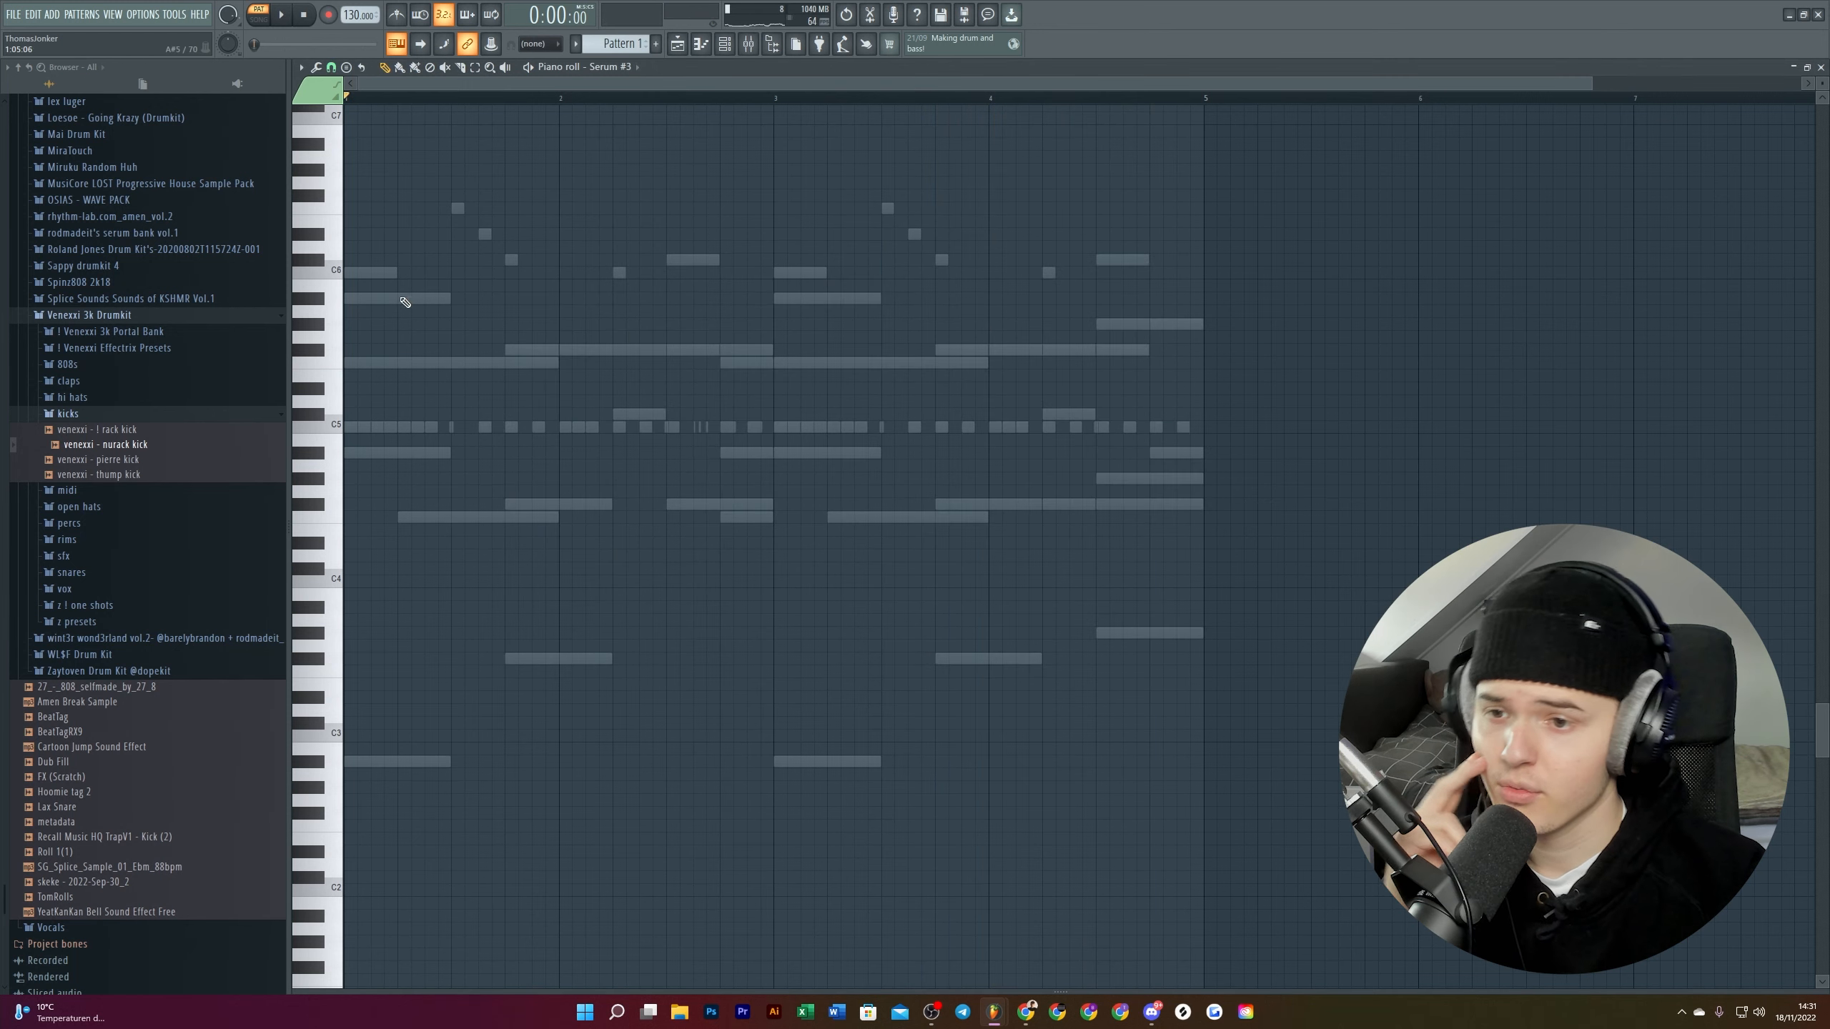
left_click(351, 305)
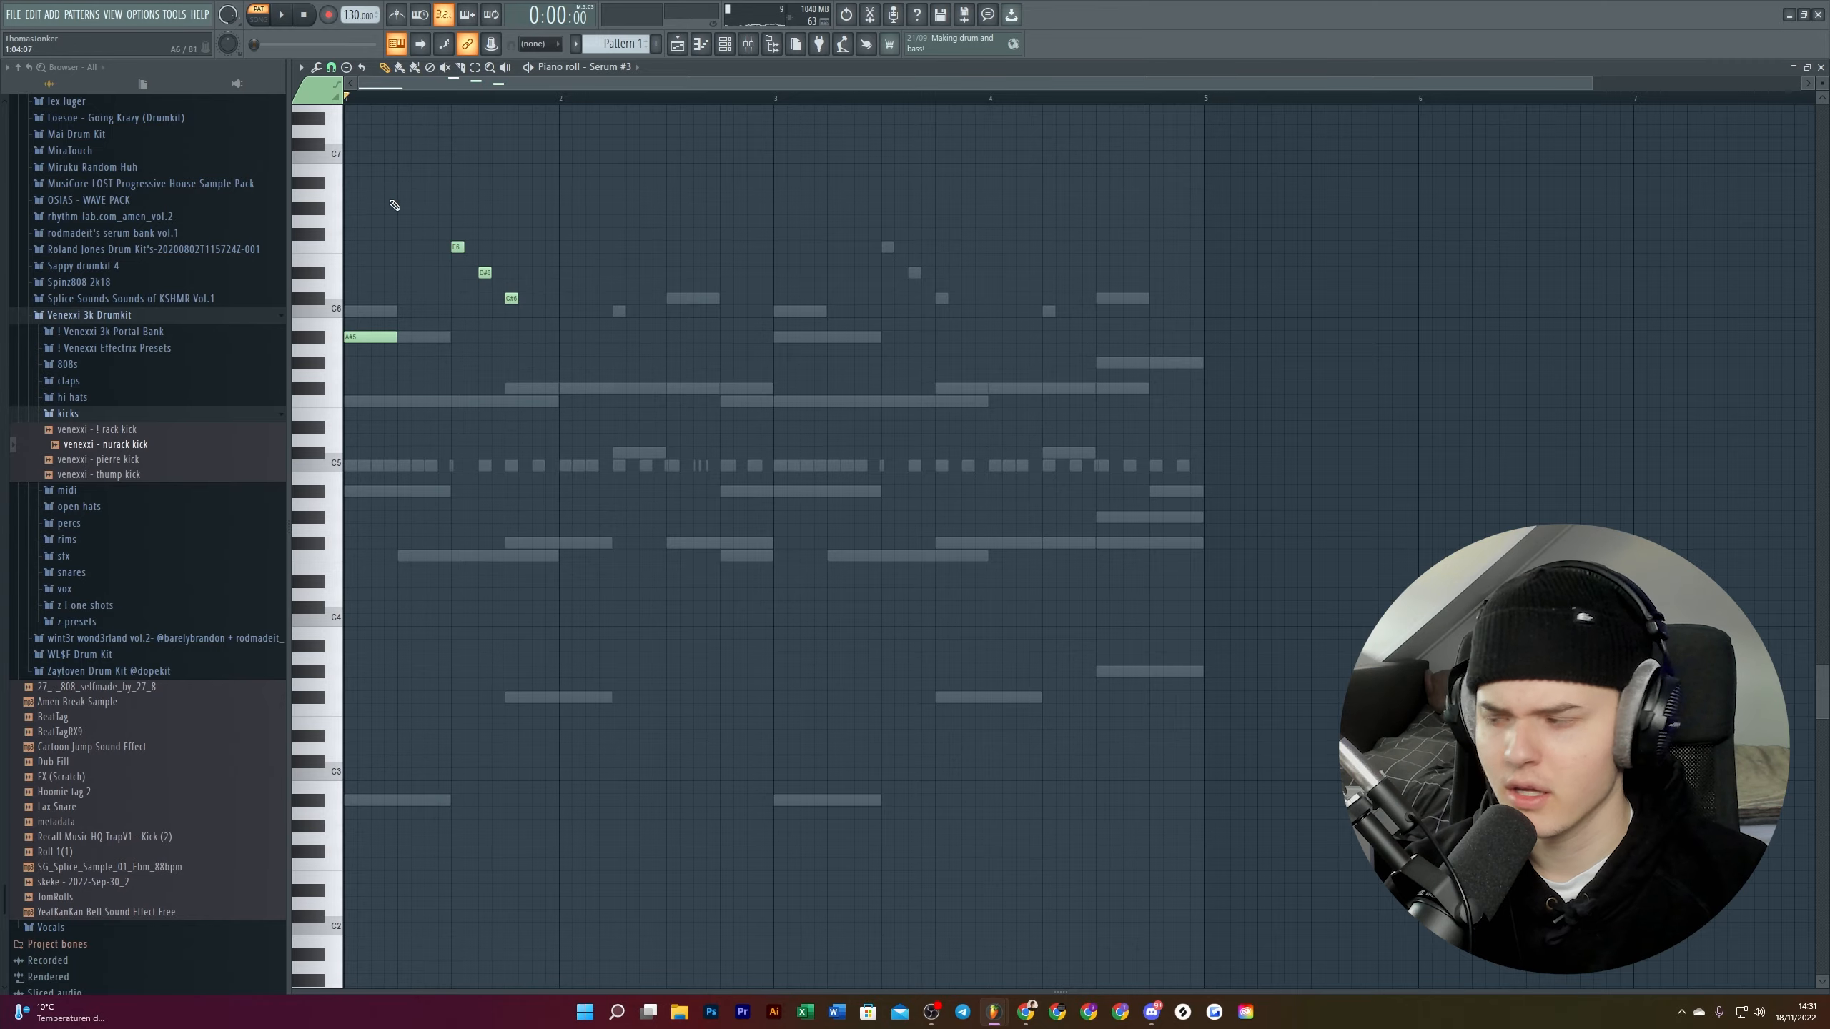
key("space")
Step: Add a phrase of F5, F#5 and a short G#5 in bar two and duplicate it into bar four
left_click(598, 403)
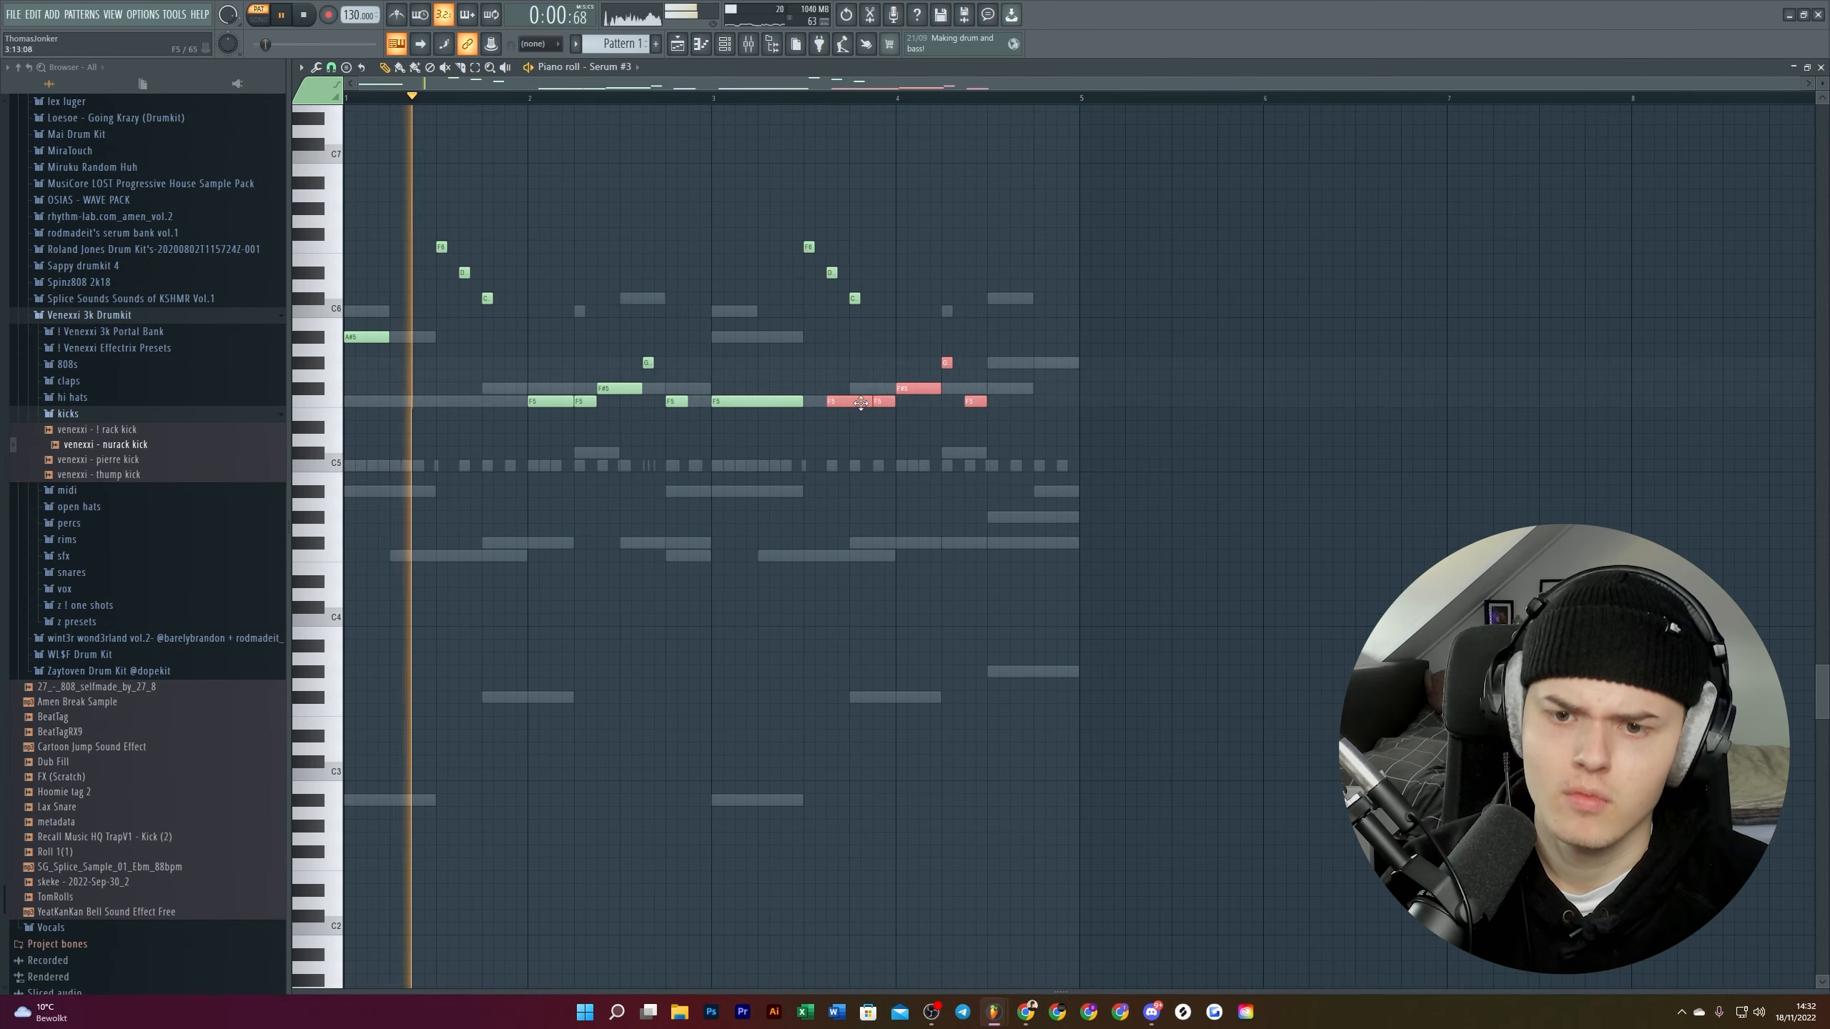
left_click(919, 366)
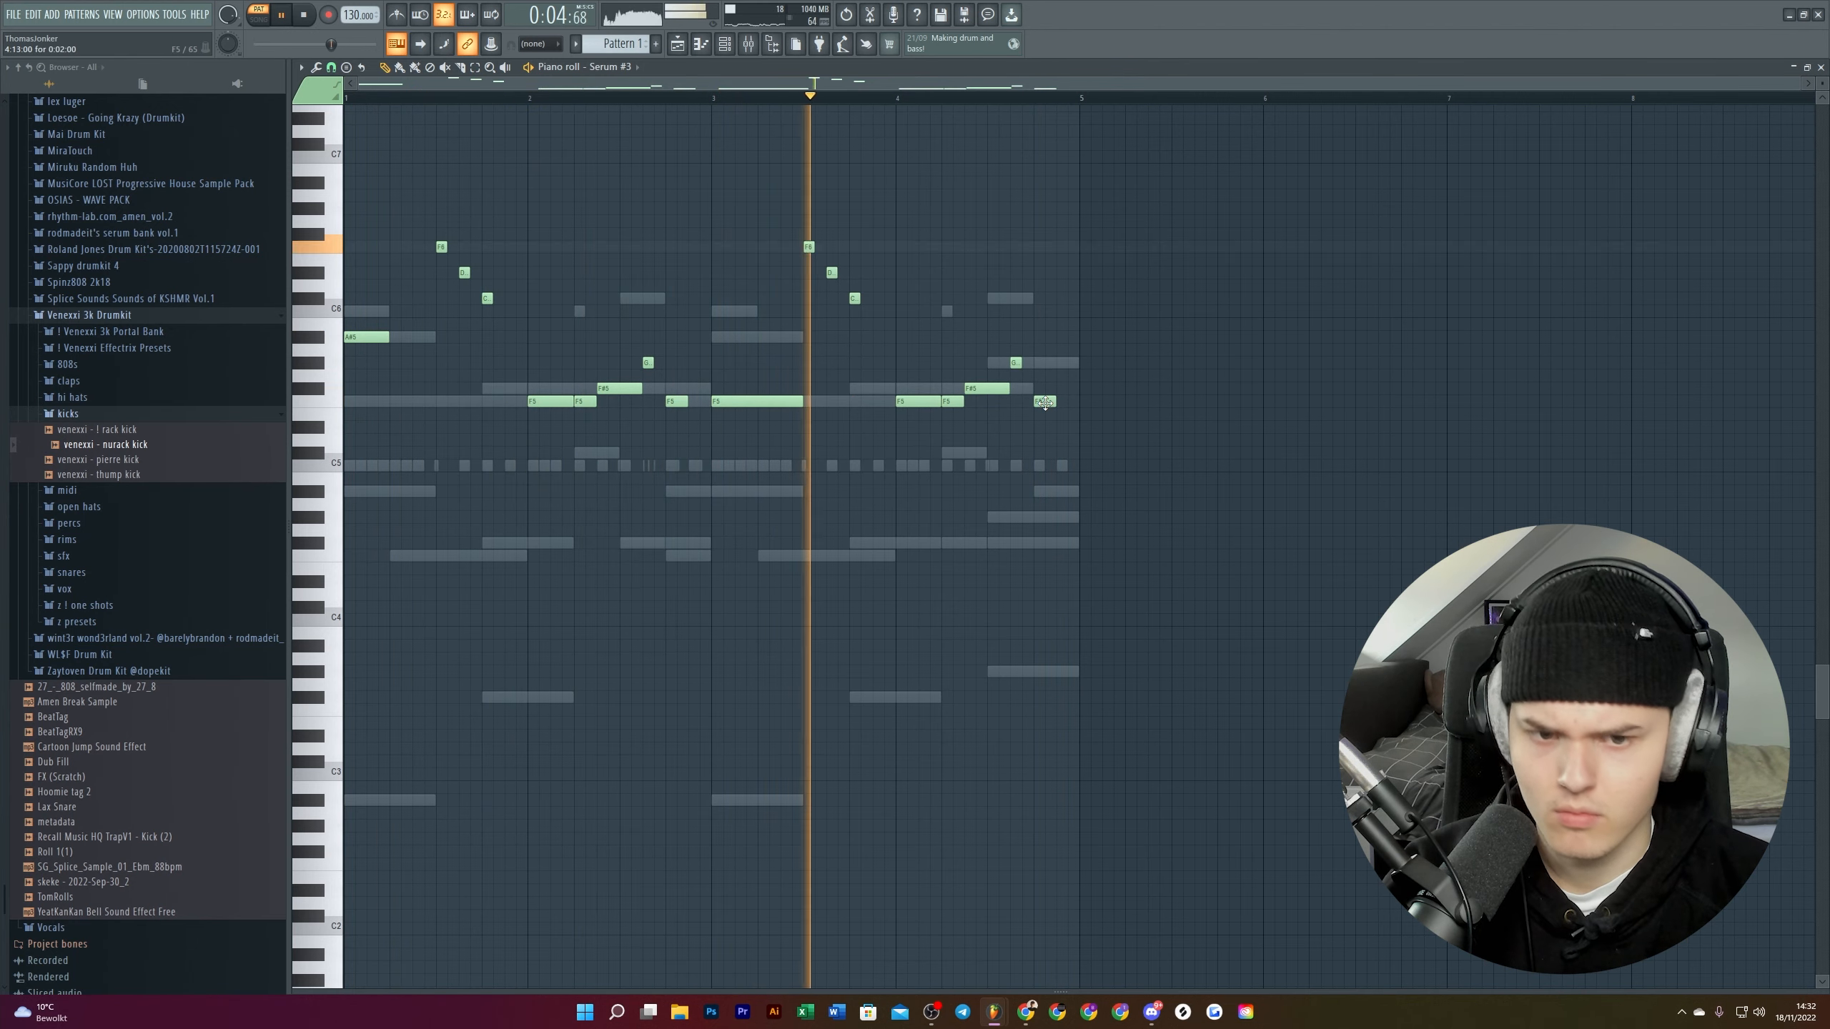
left_click(1066, 362)
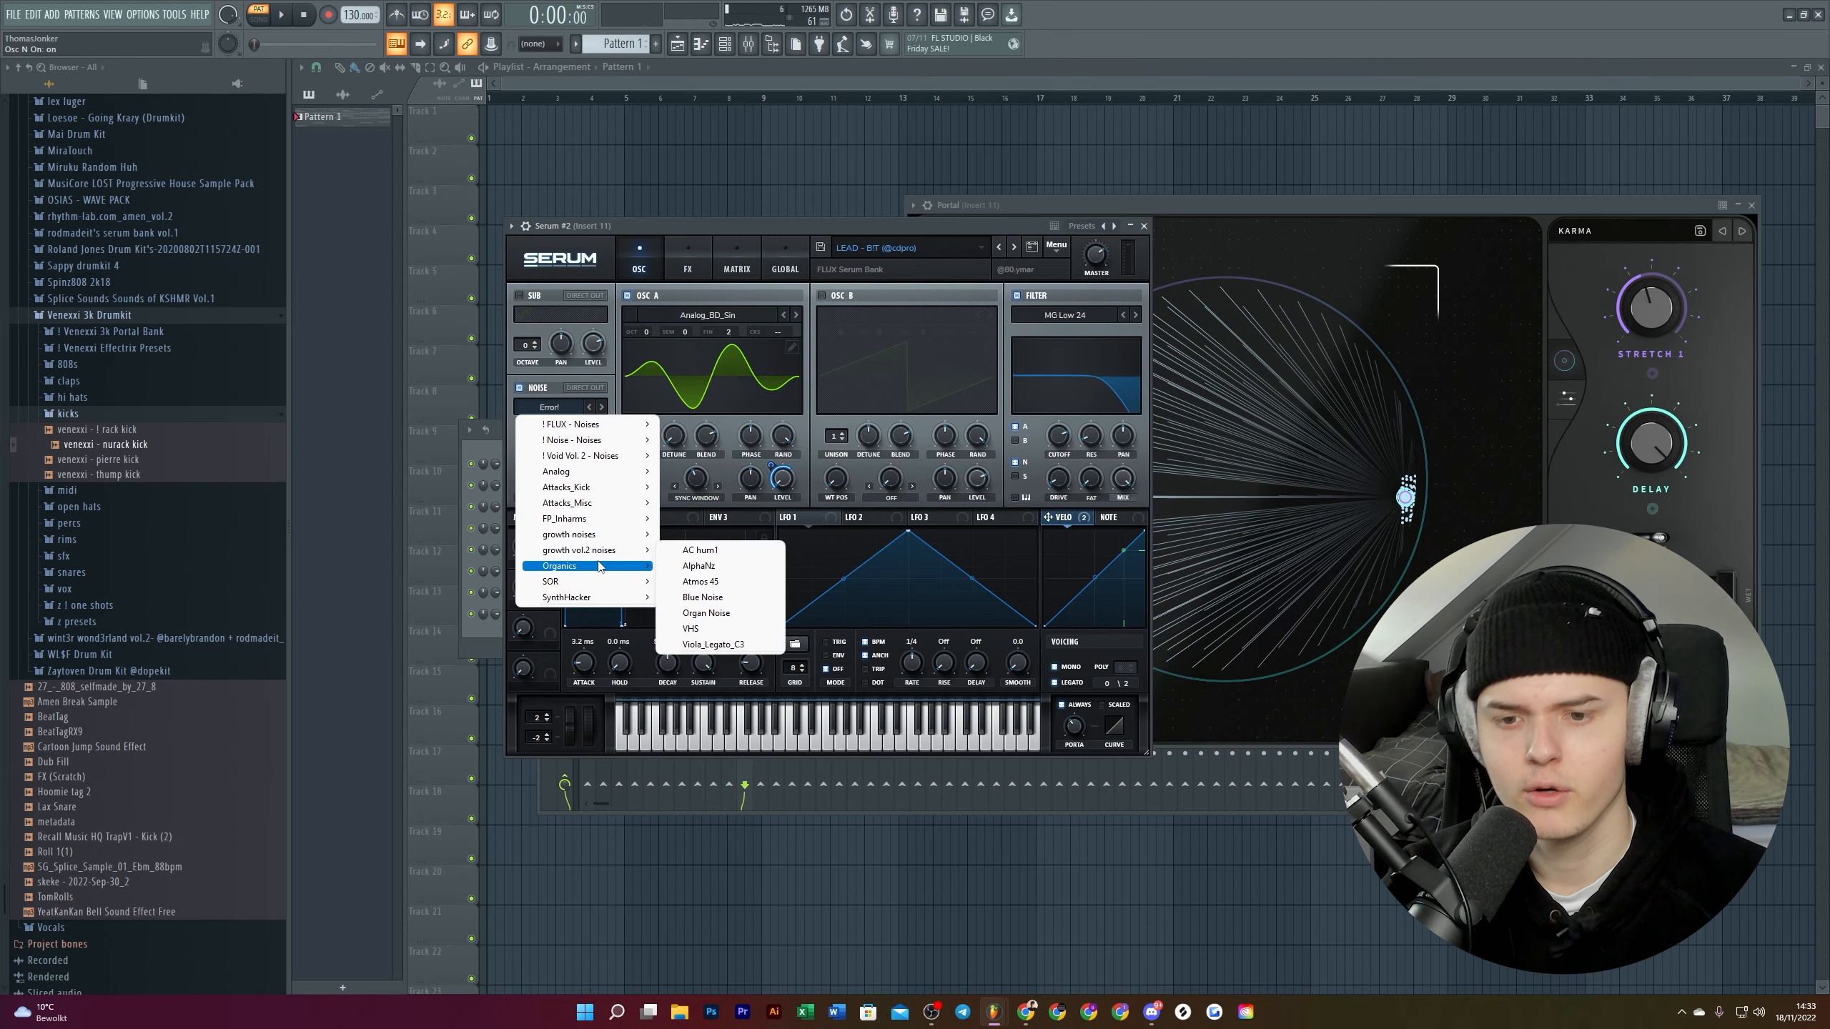
Step: Load the AC hum1 sample into Serum #2's noise oscillator and adjust its level
mouse_move(599, 566)
left_click(690, 565)
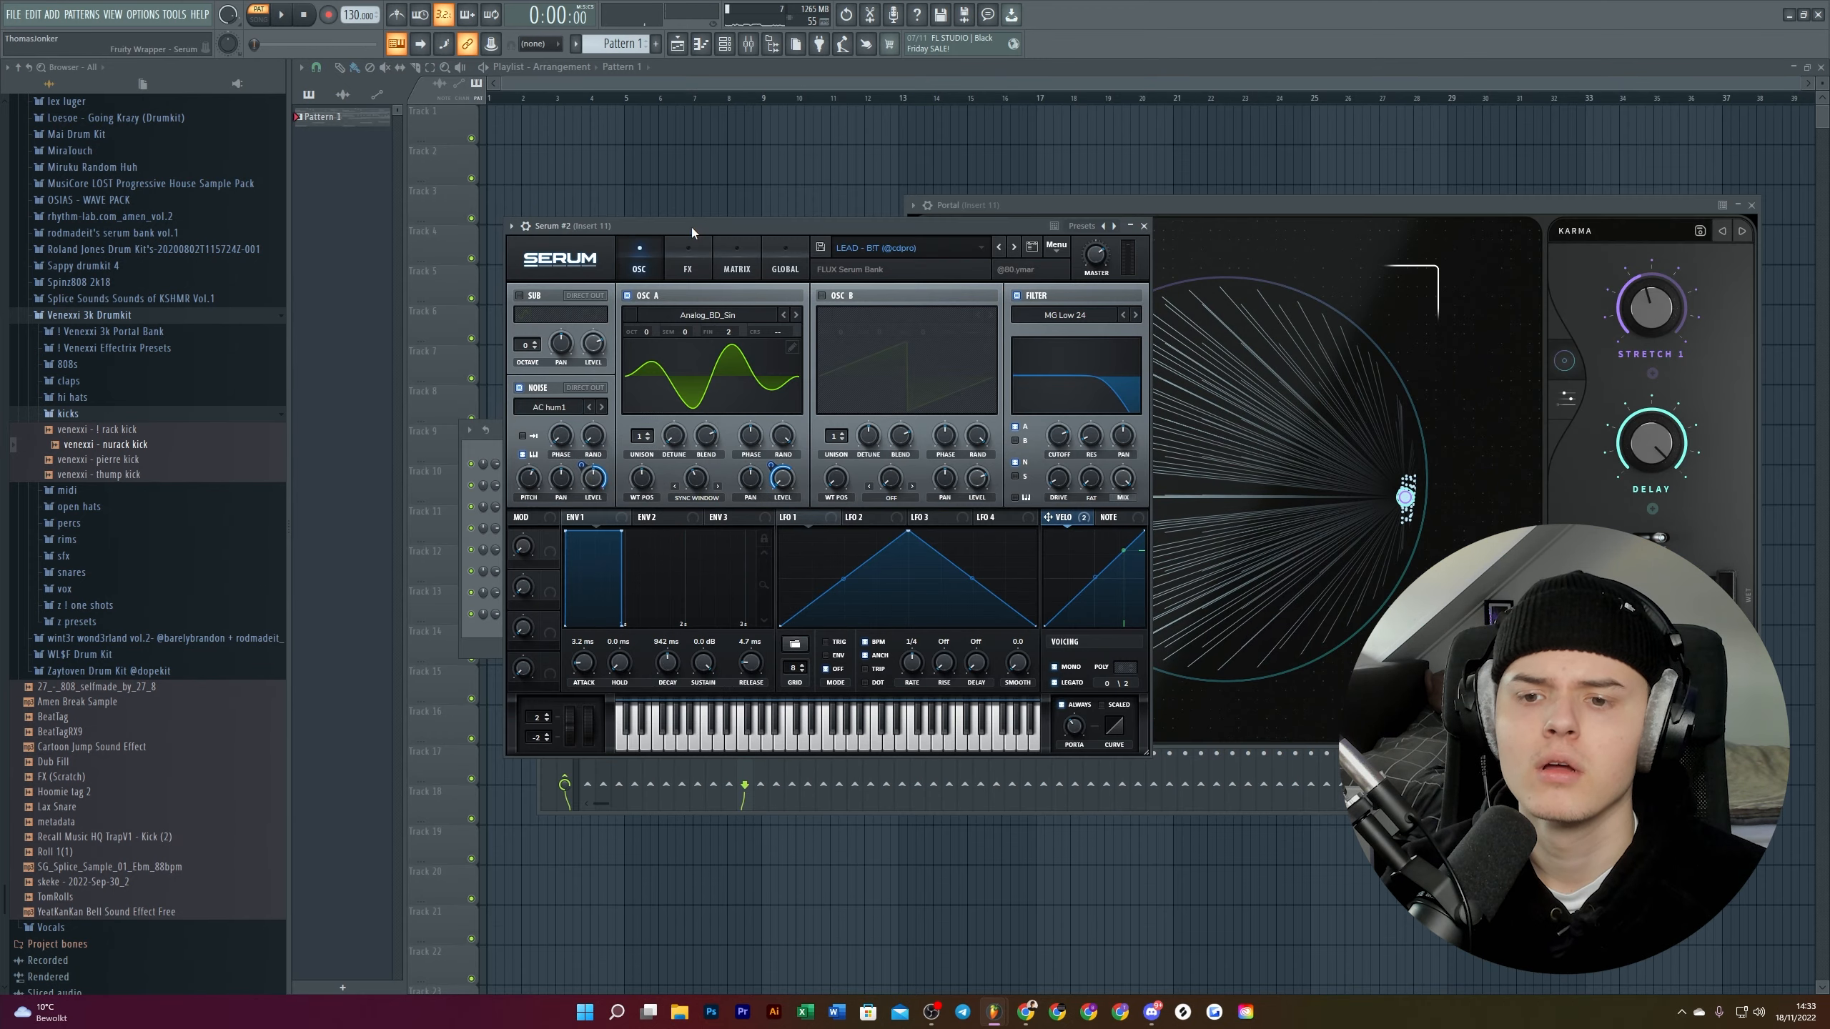
left_click_drag(692, 230, 692, 196)
left_click_drag(594, 451, 577, 458)
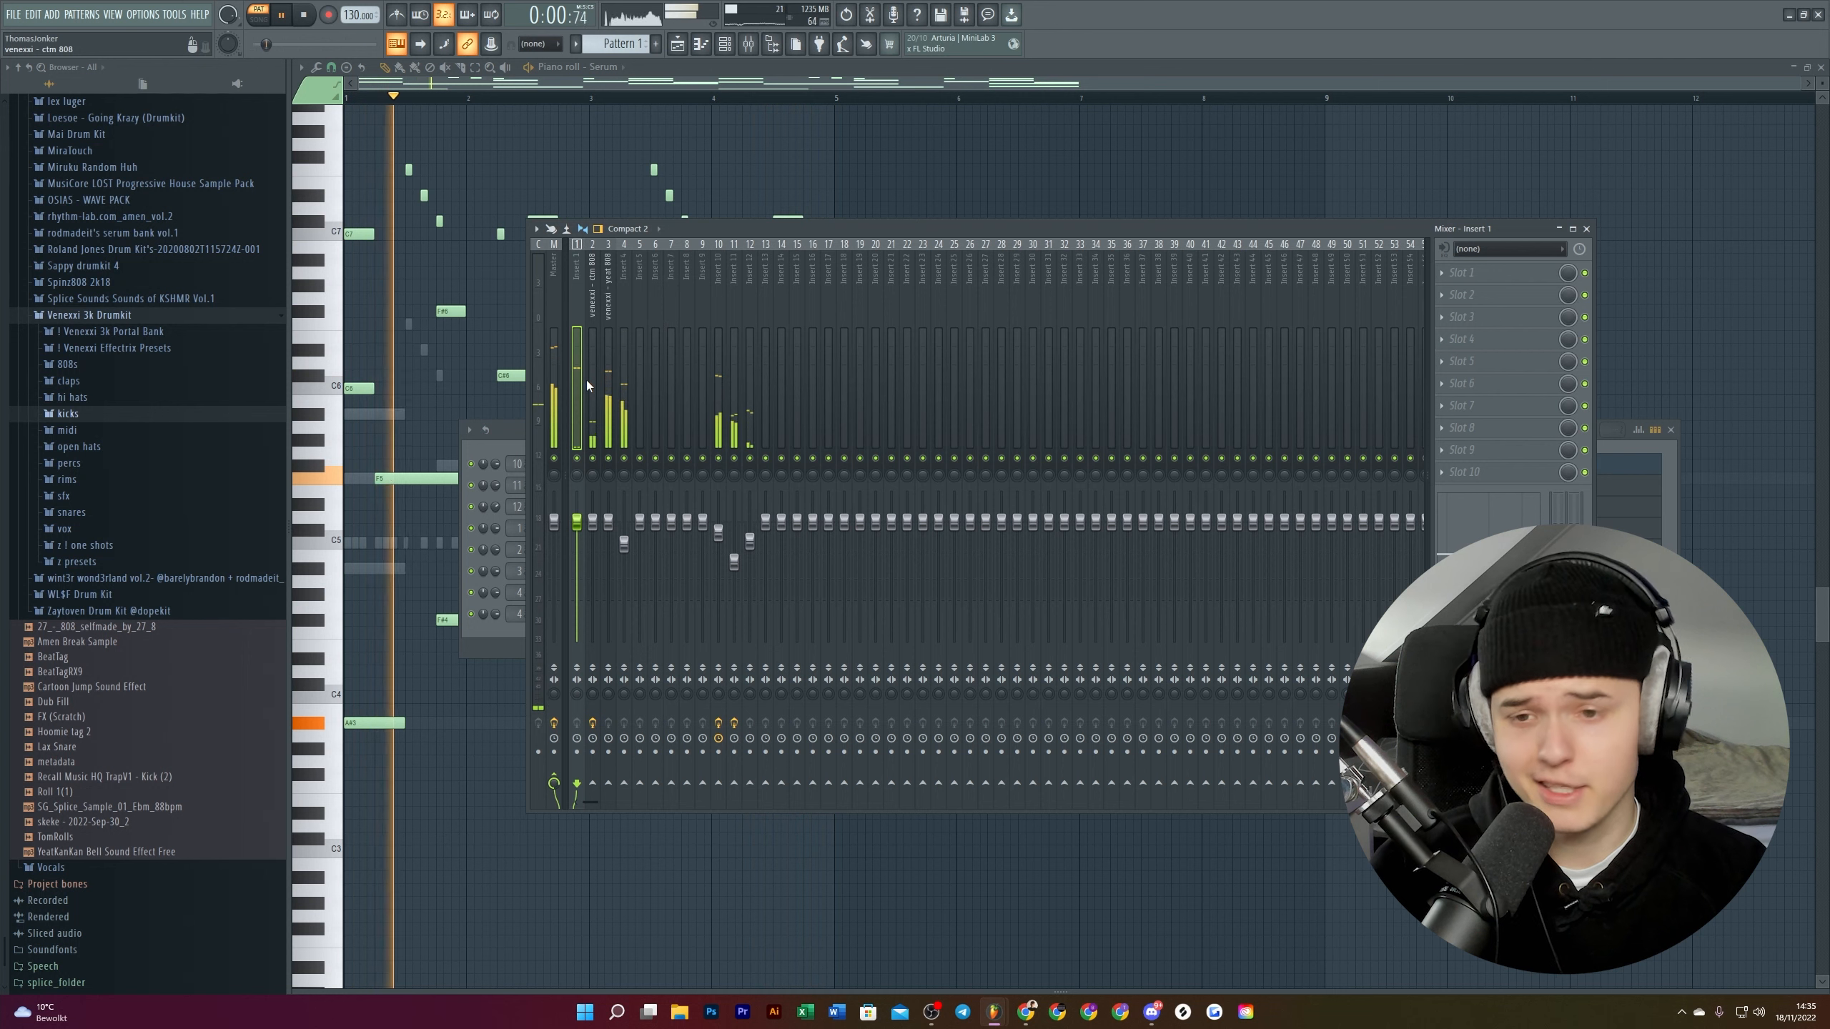
Step: Load a Gross Beat preset on the master track and turn on the SoundShifter Pitch Stereo effect
key("space")
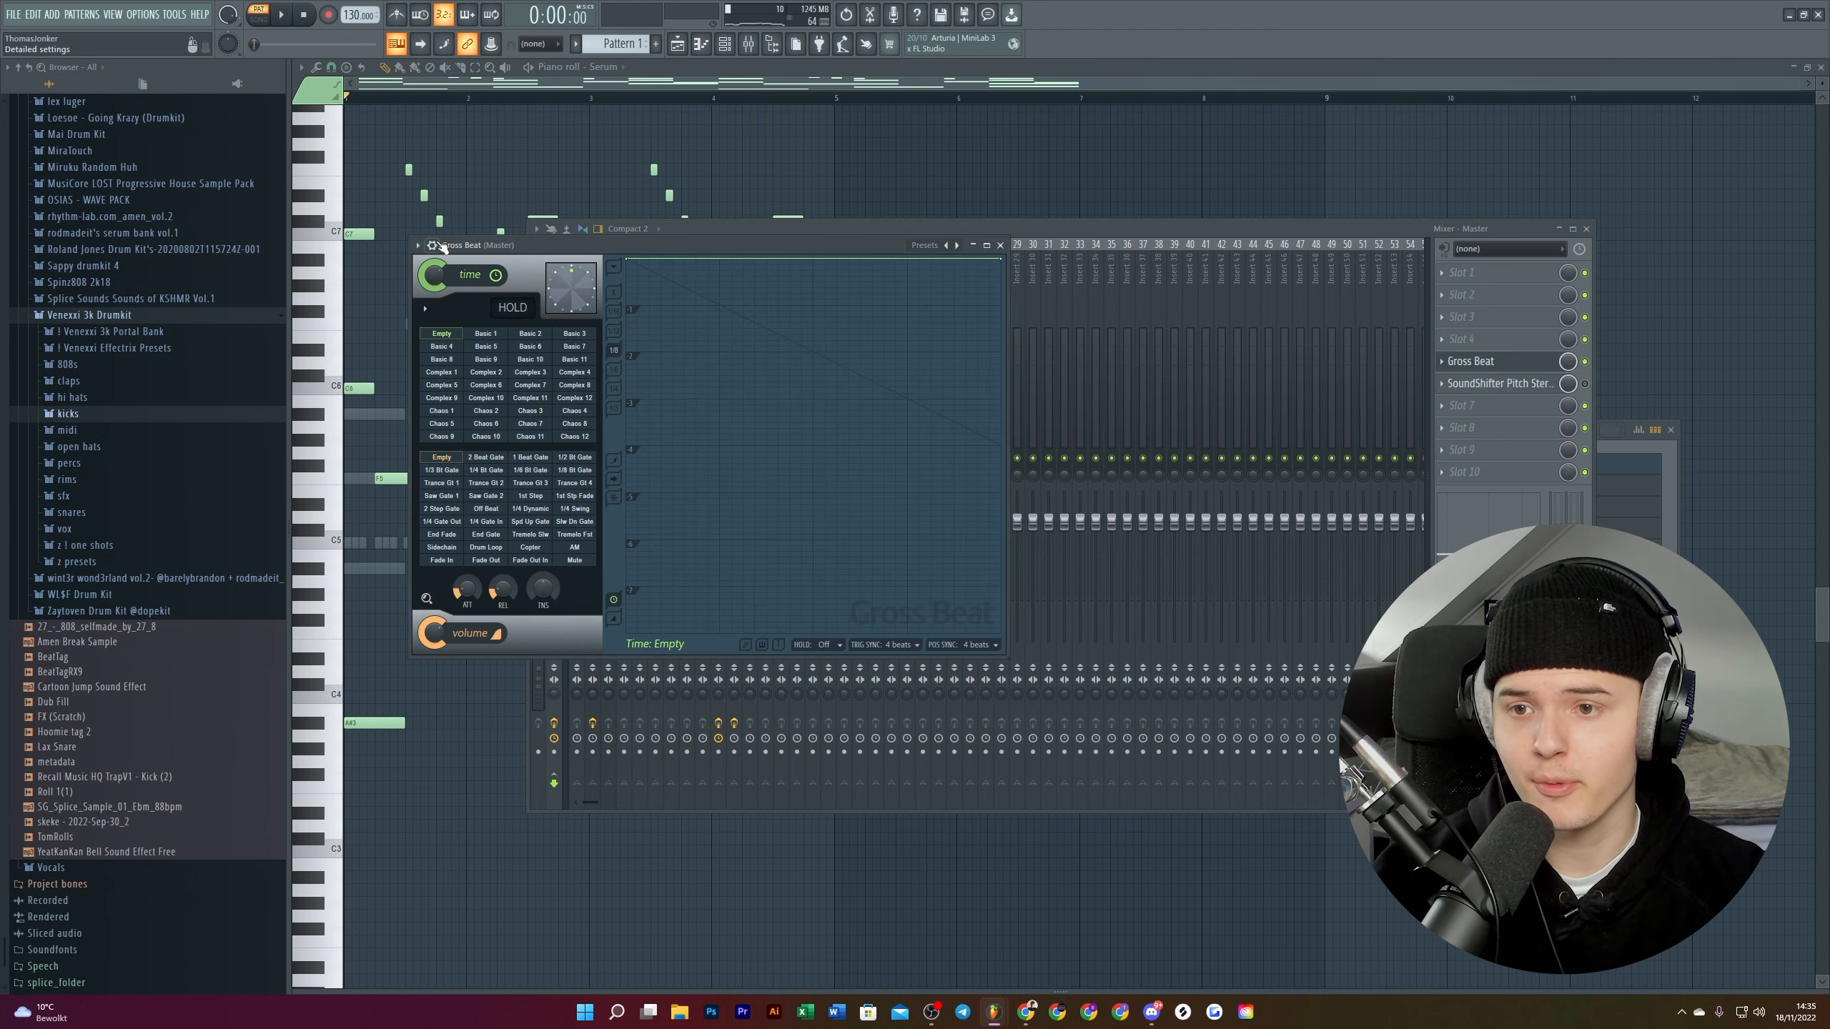
left_click(435, 245)
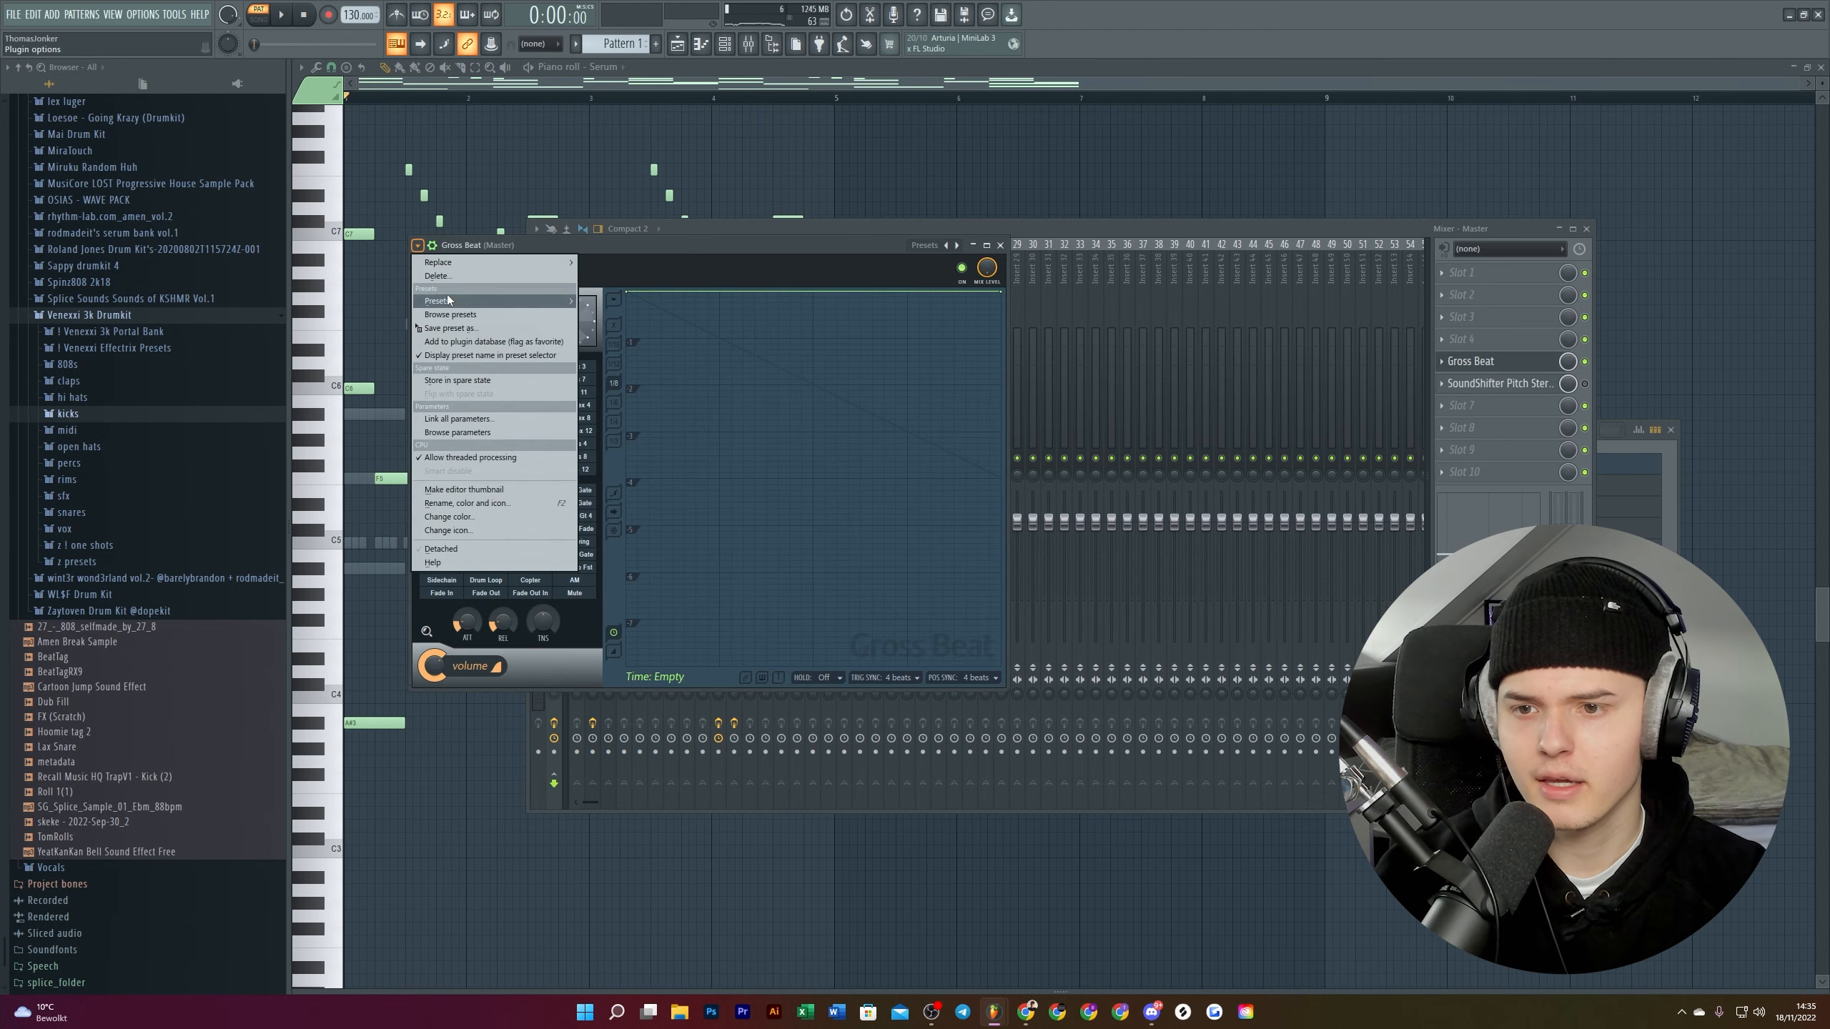
mouse_move(562, 297)
left_click(623, 346)
left_click_drag(524, 243, 536, 222)
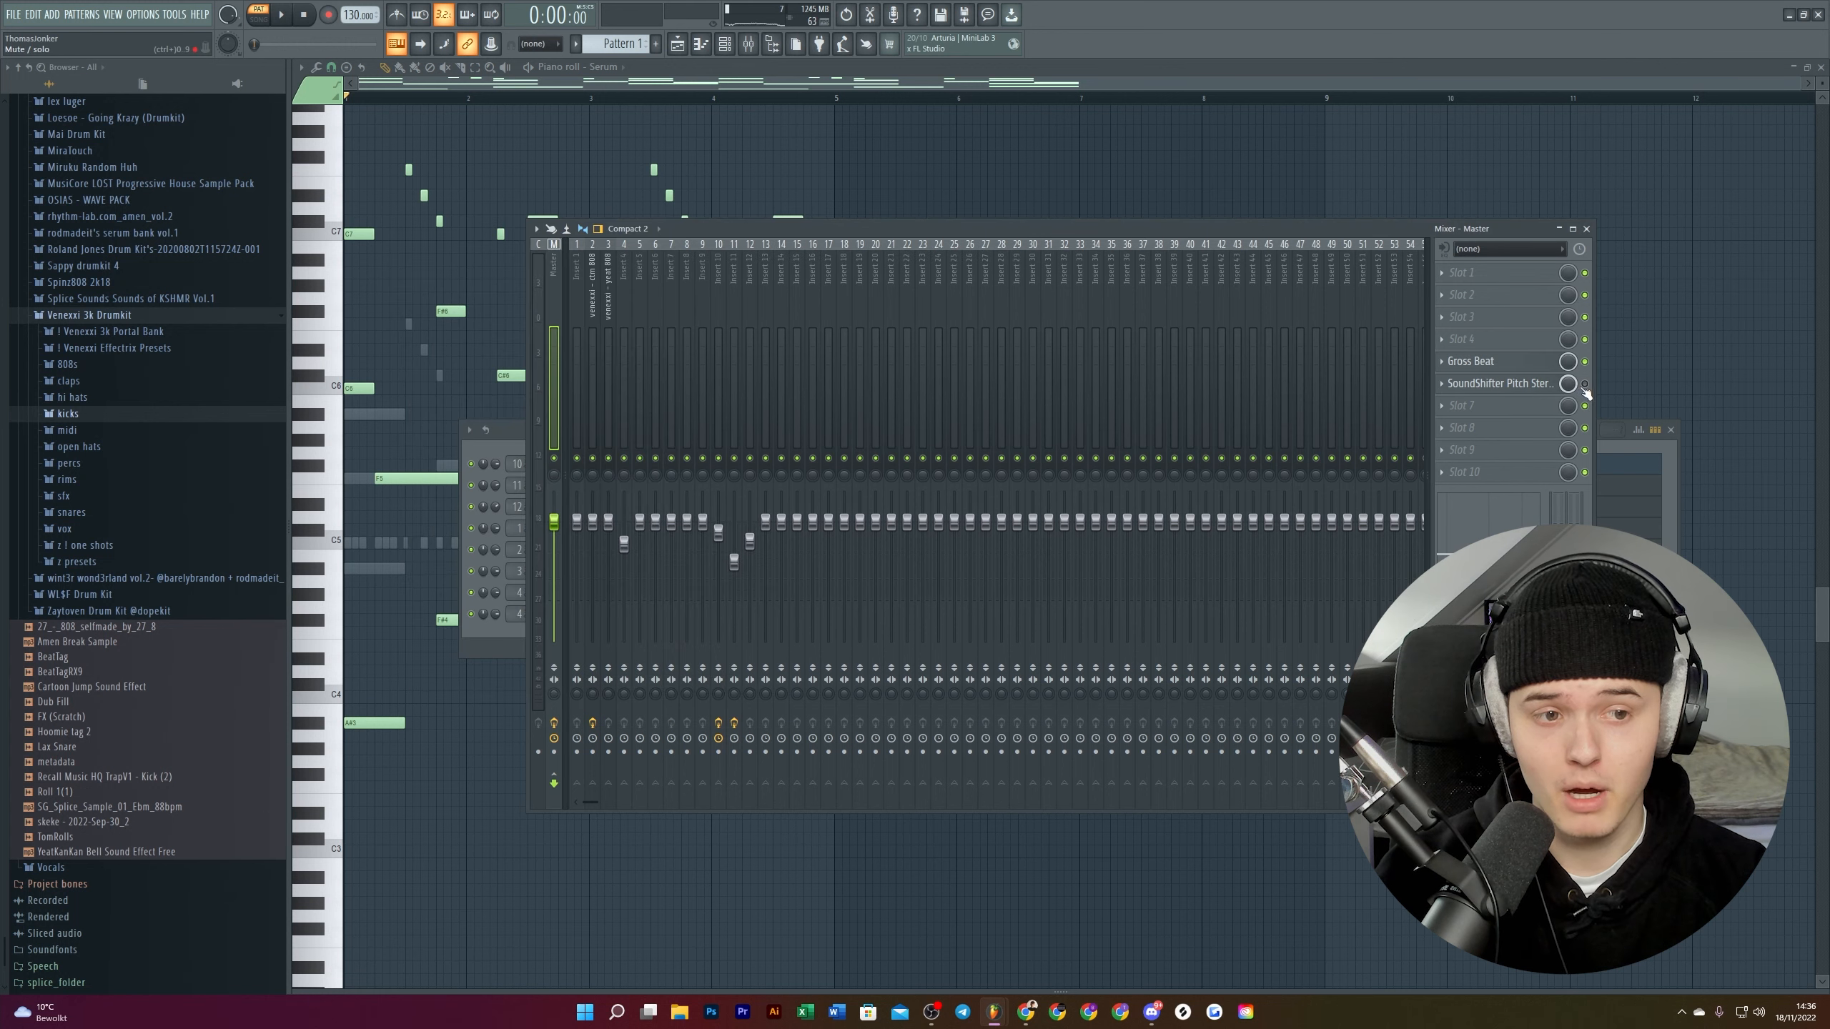
left_click(1584, 384)
key("space")
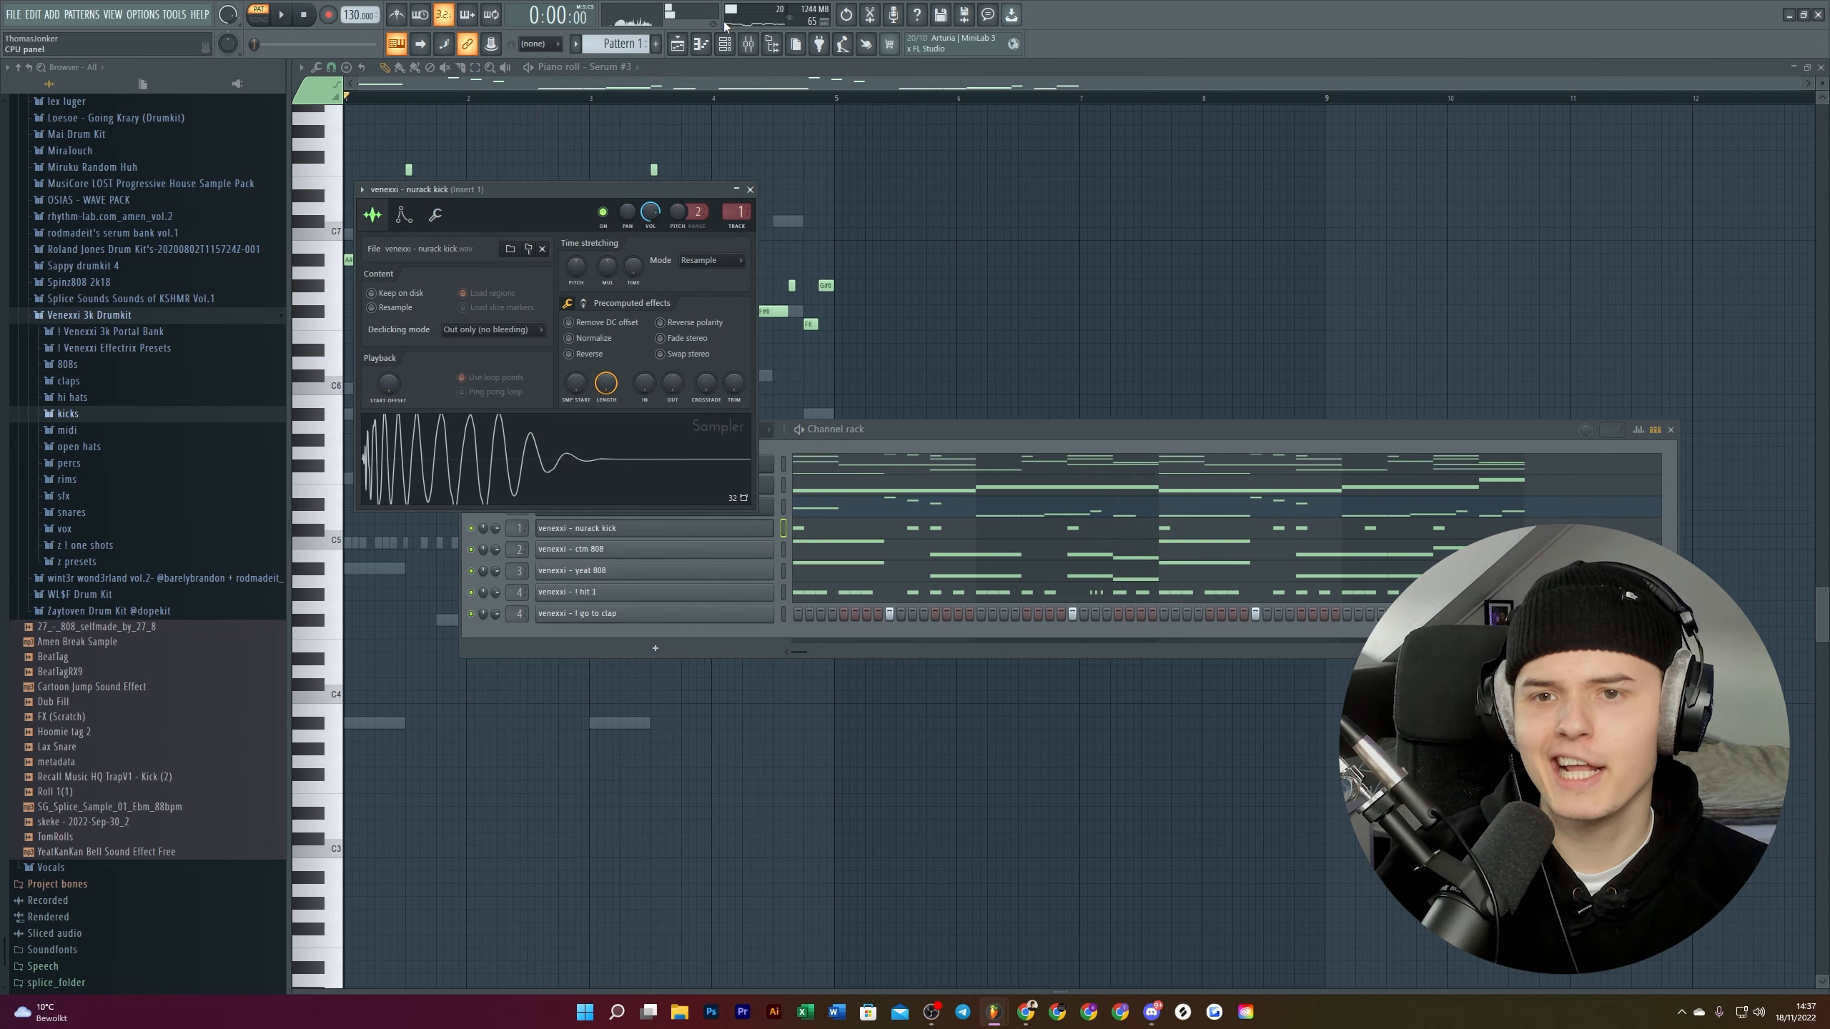
Step: Add Fruity Soft Clipper to the kick's mixer track and raise the compression ratio in yeat 808's Fruity Limiter
left_click(749, 44)
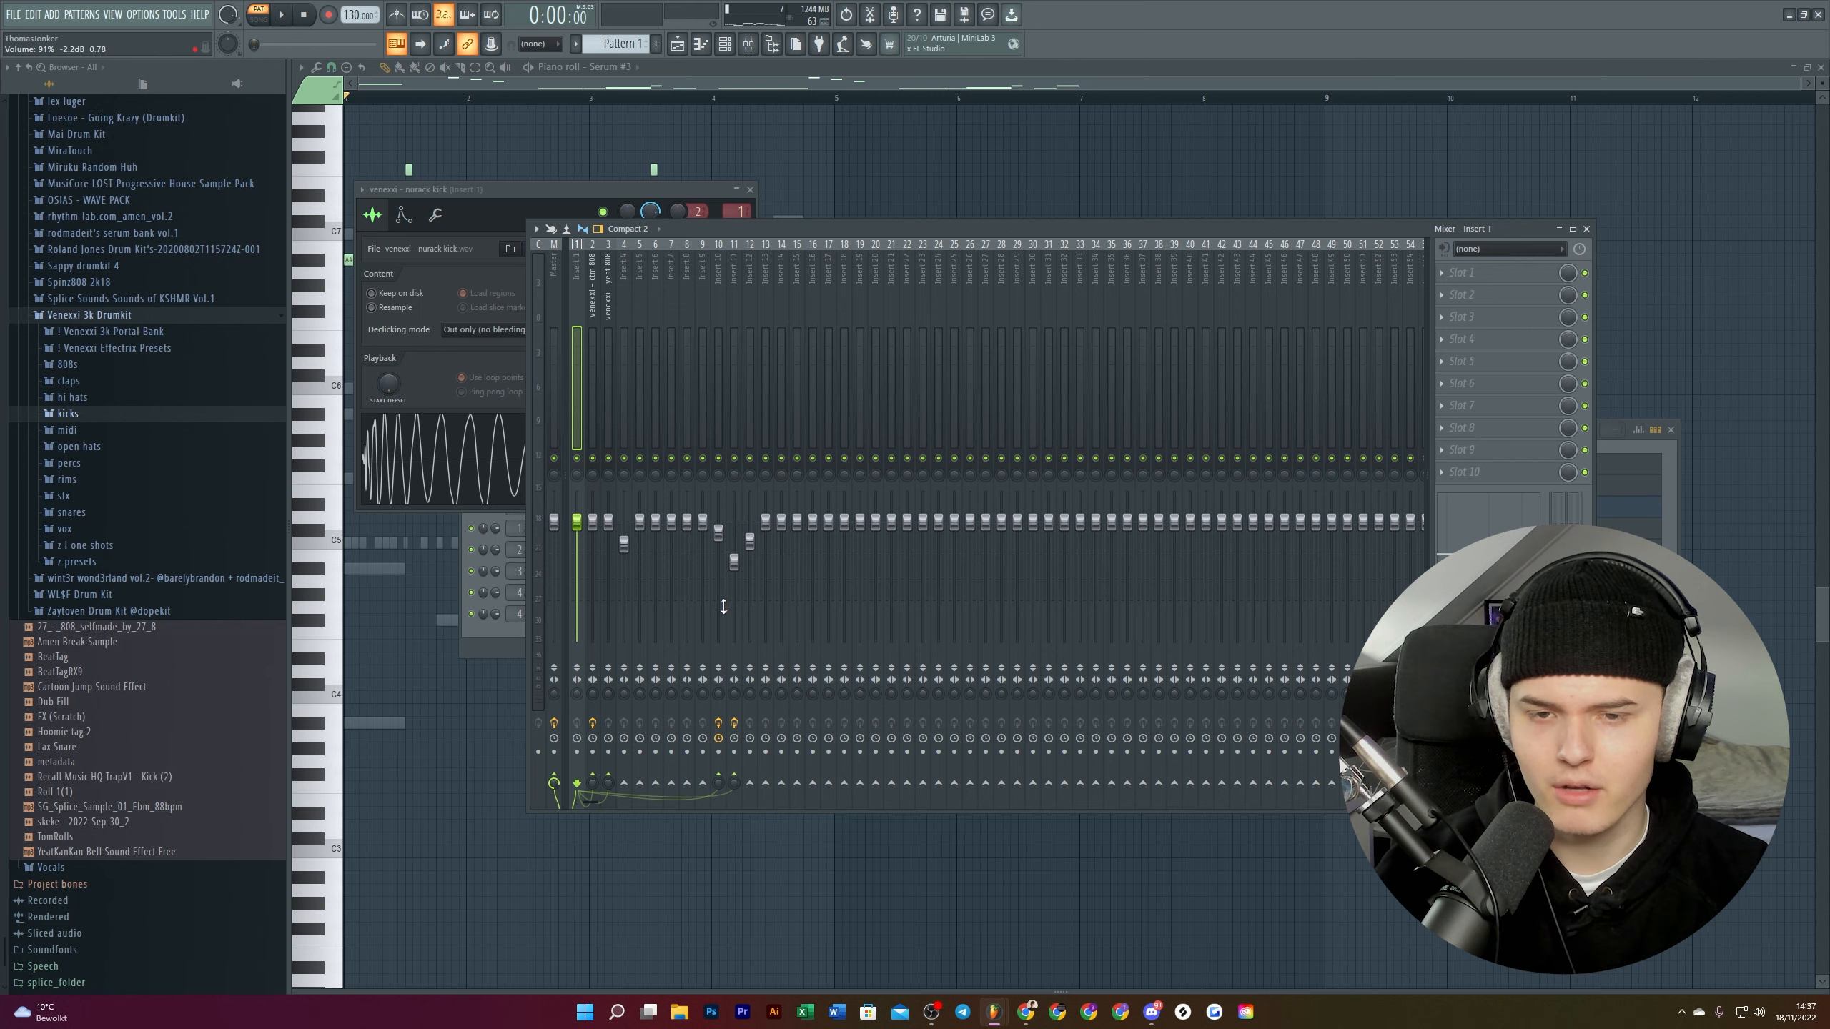
left_click(1542, 349)
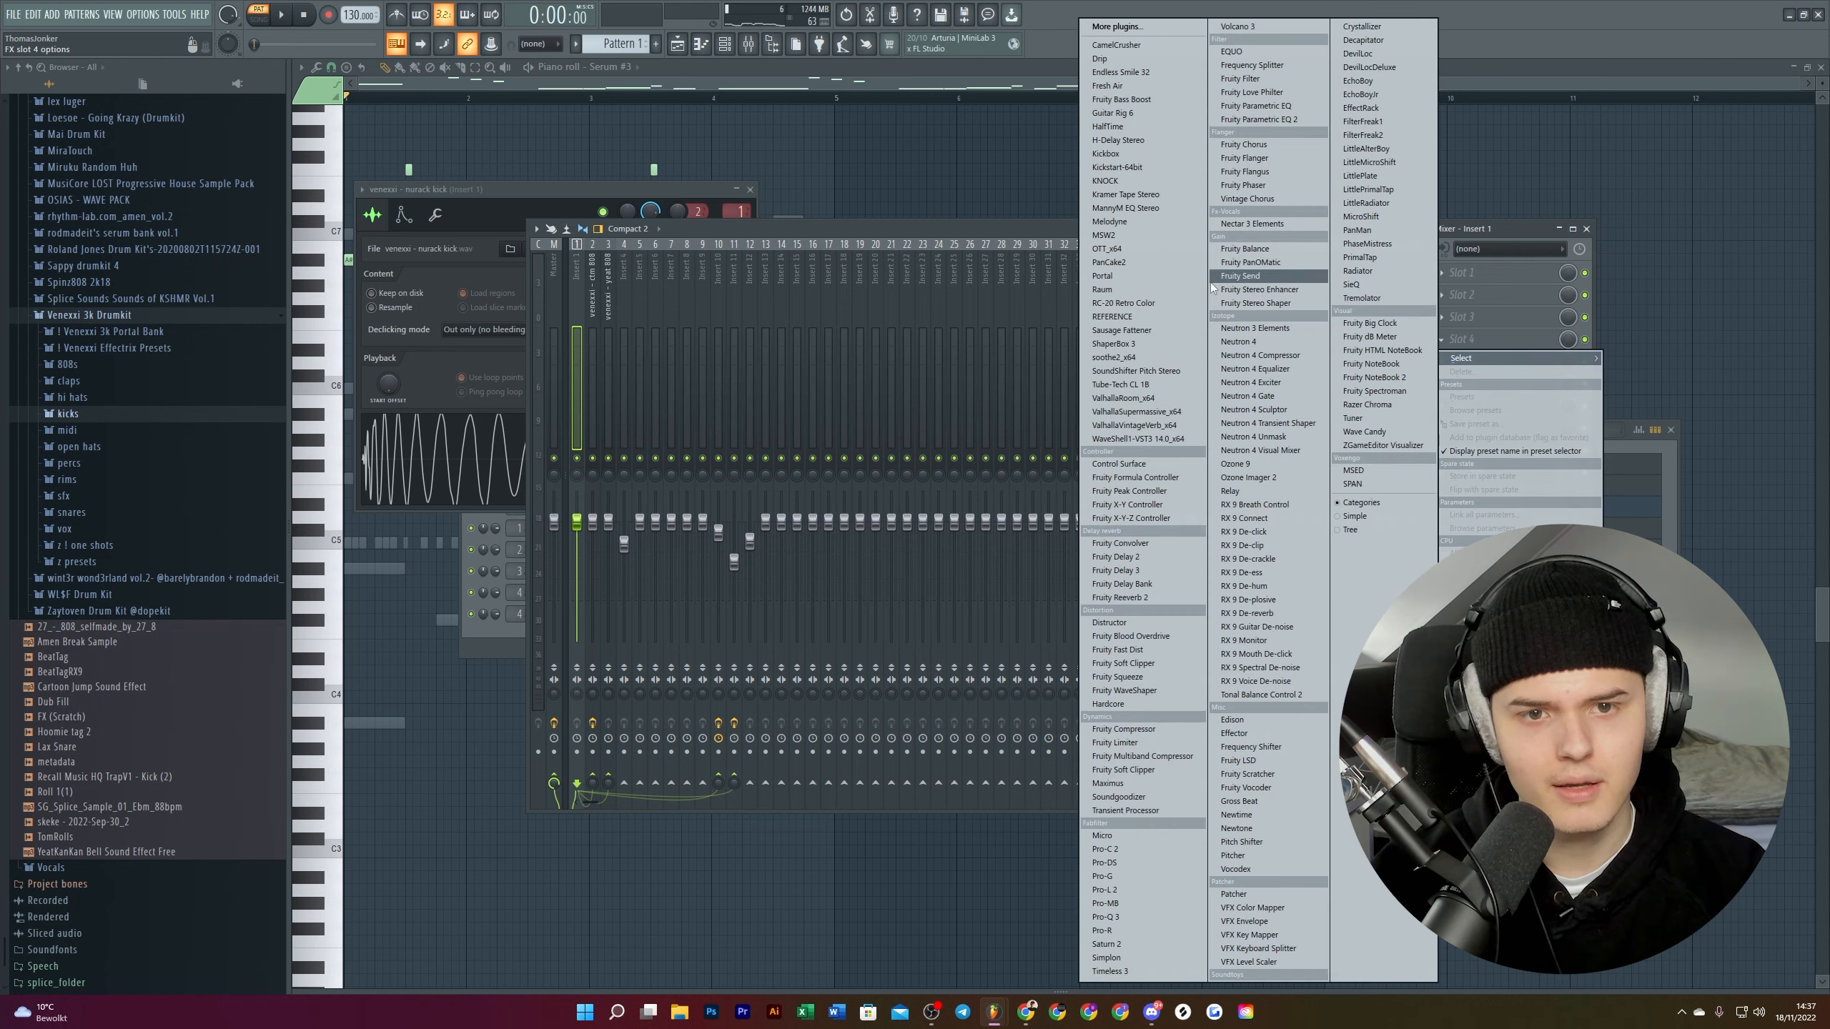
left_click(1132, 771)
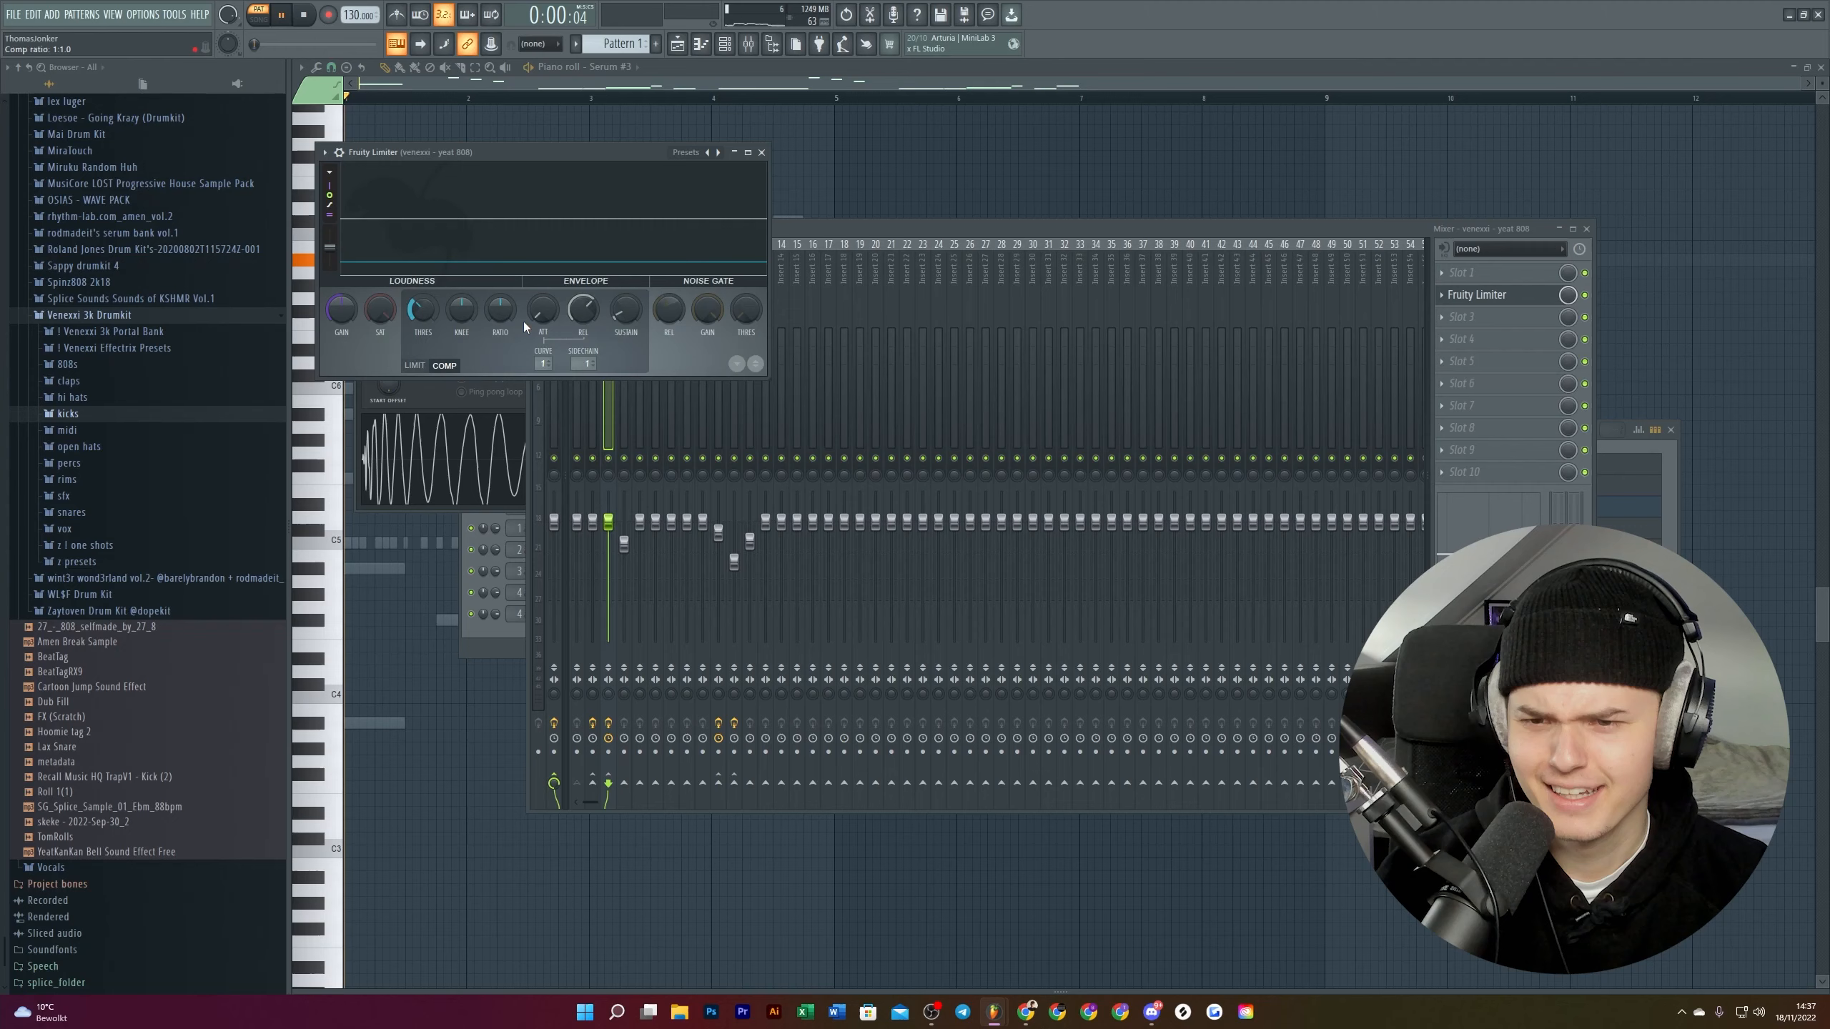
left_click_drag(499, 318, 500, 279)
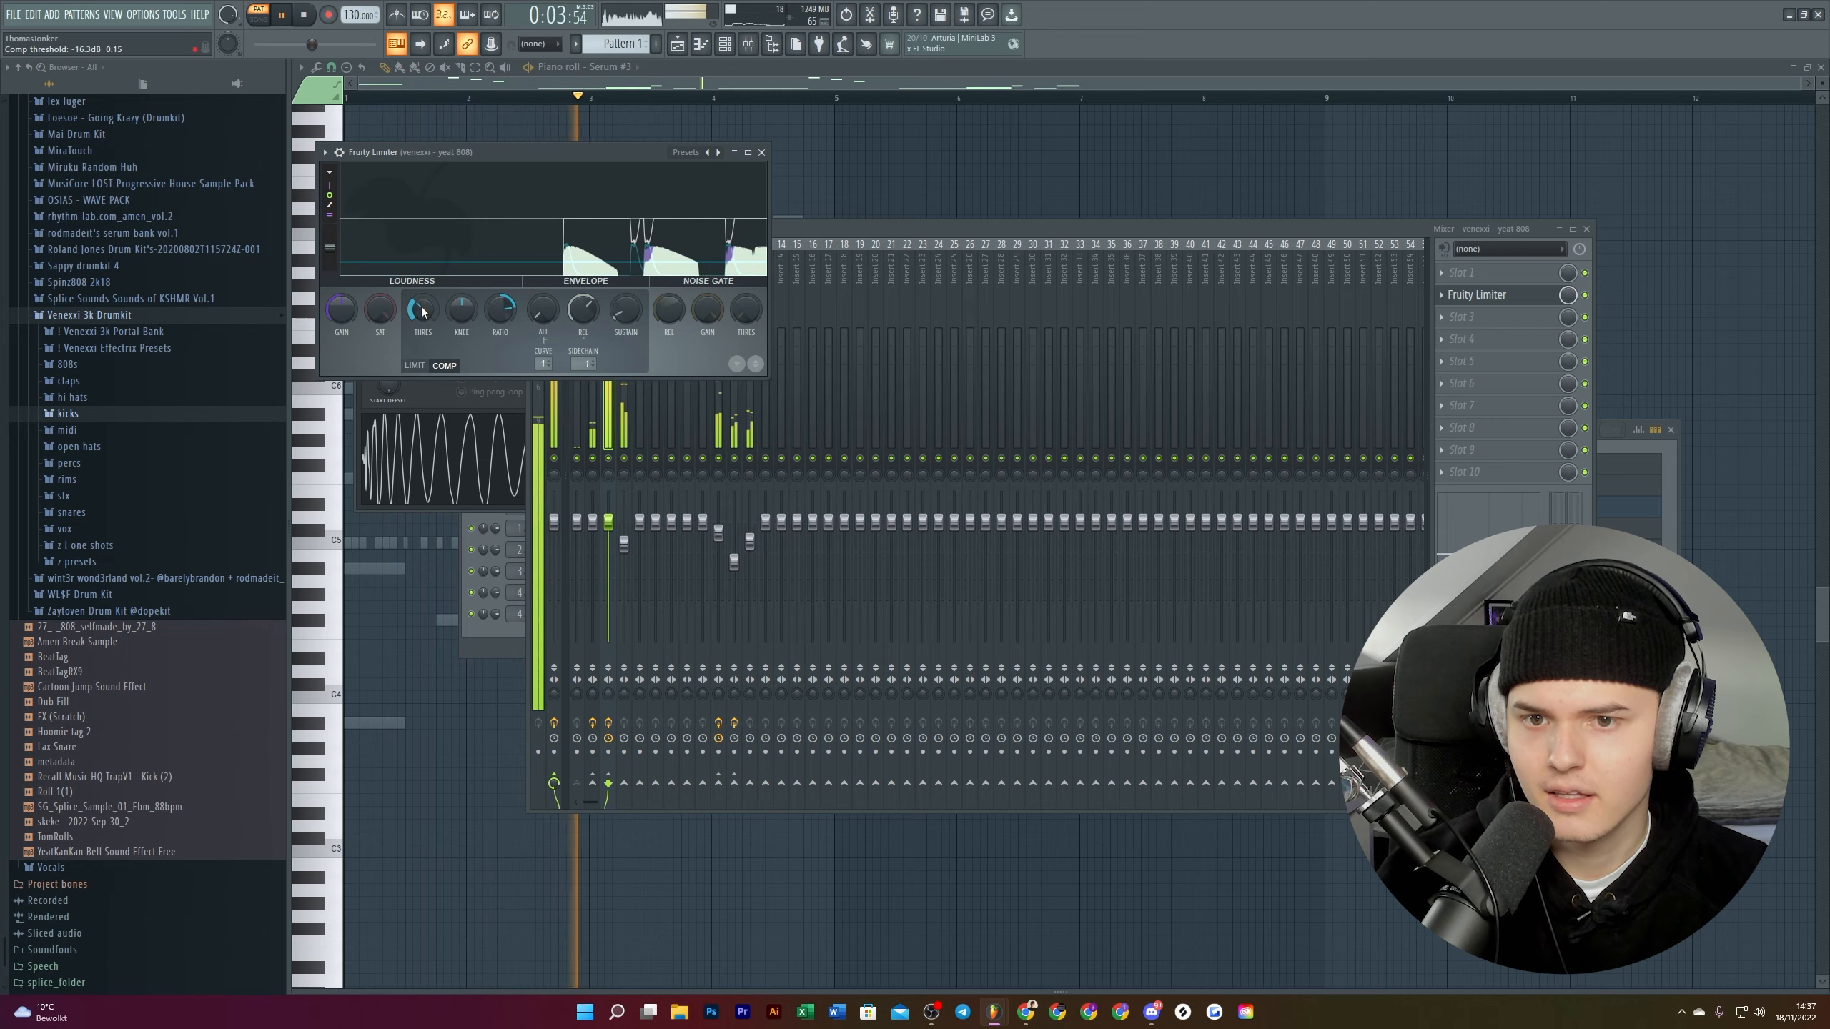
left_click(592, 427)
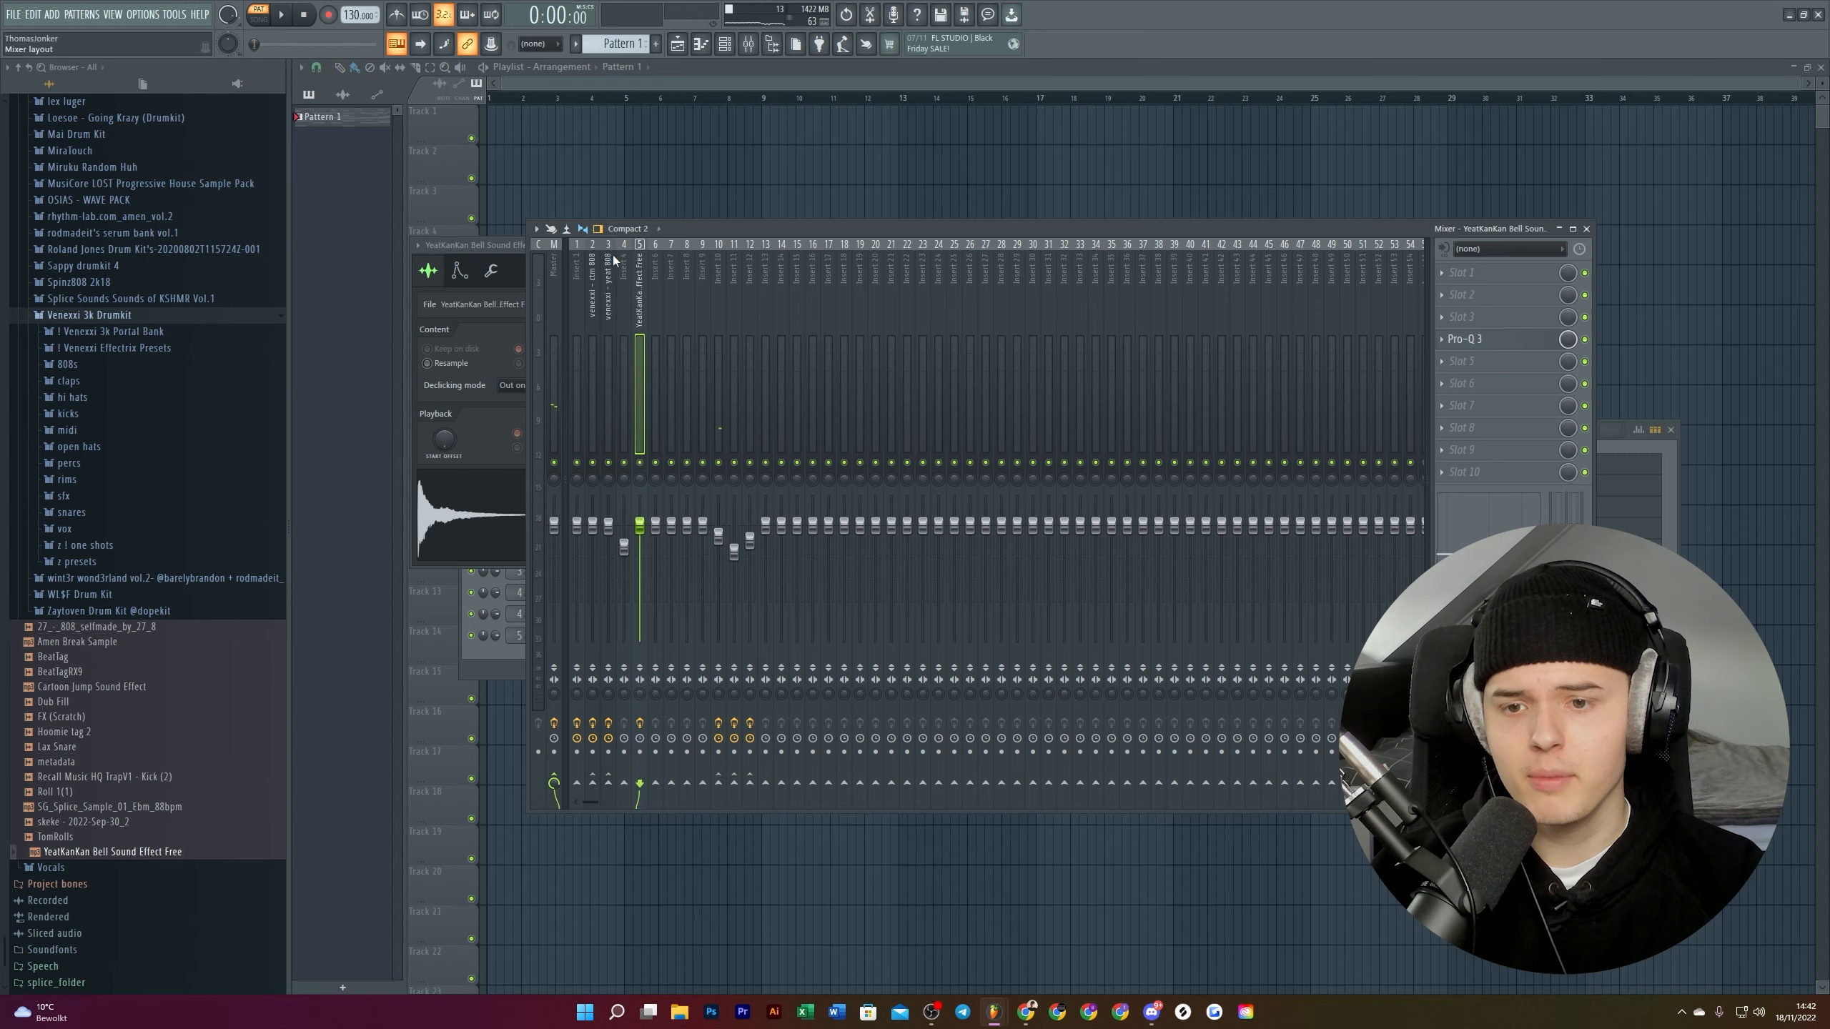
Step: Place Pattern 1 at the start of playlist track 1 and switch playback to song mode
left_click(1450, 282)
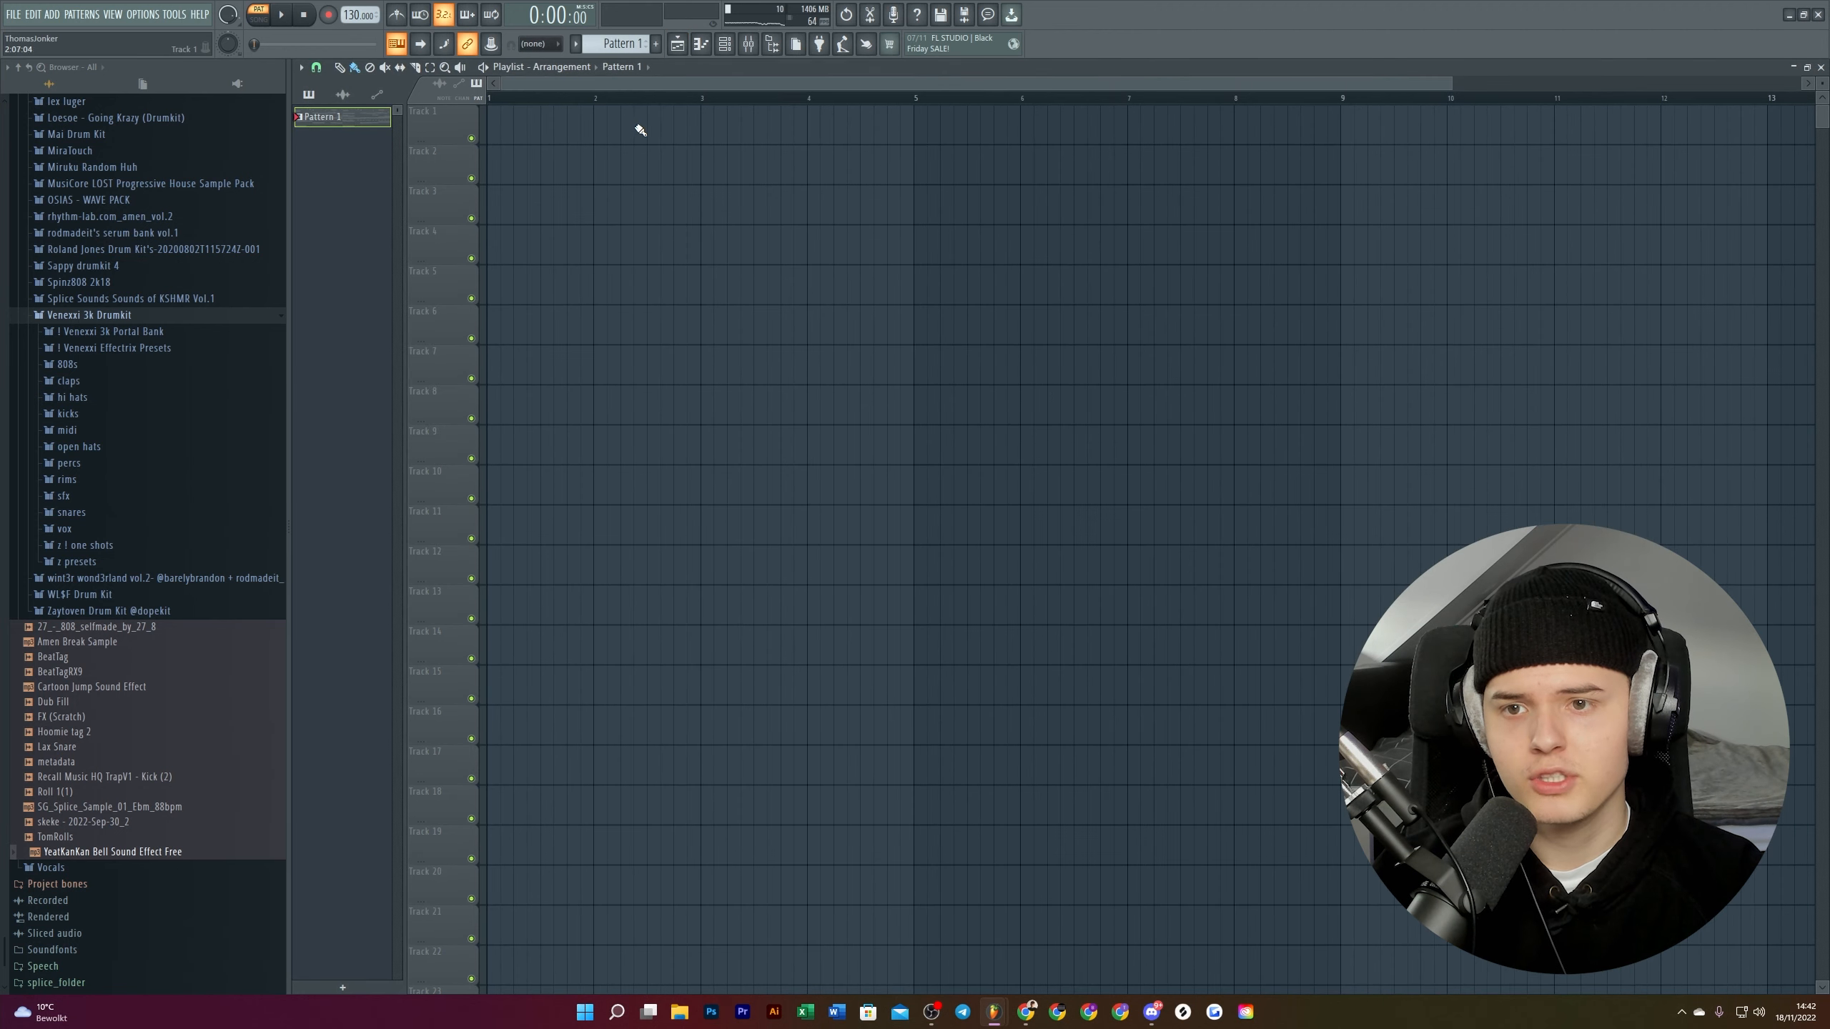
left_click_drag(640, 130, 438, 133)
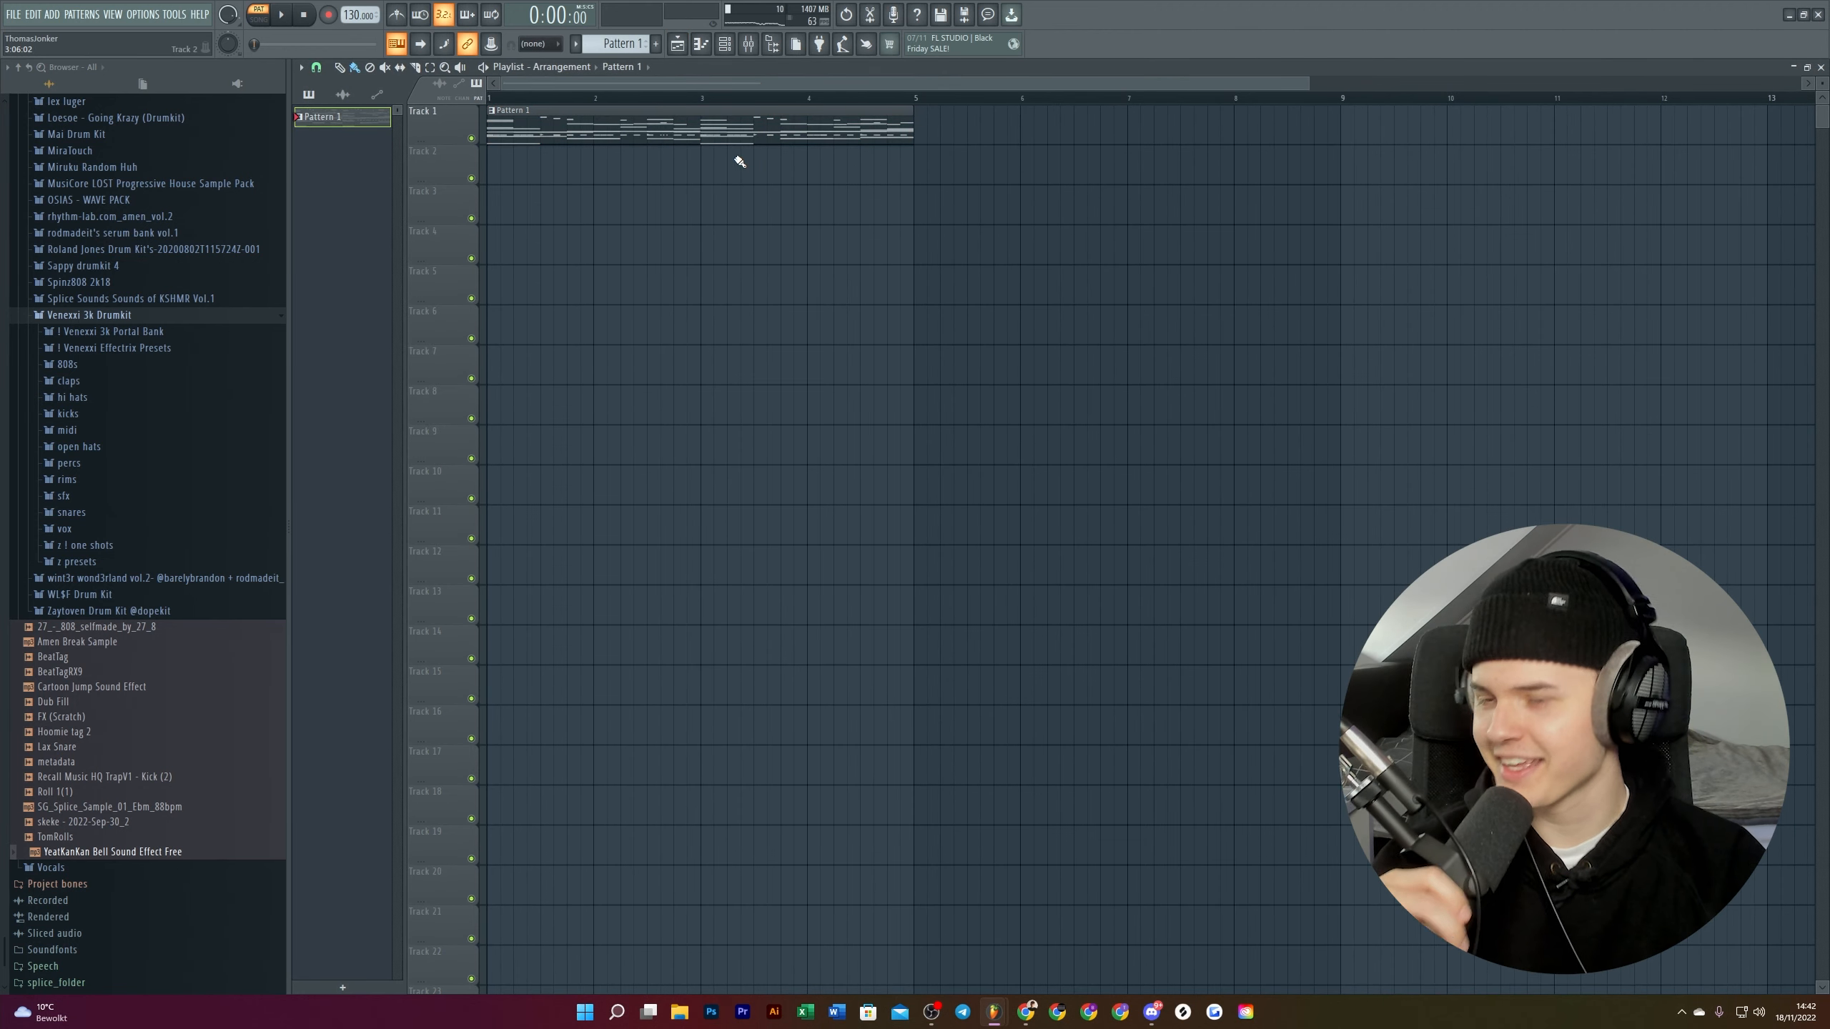
key("l")
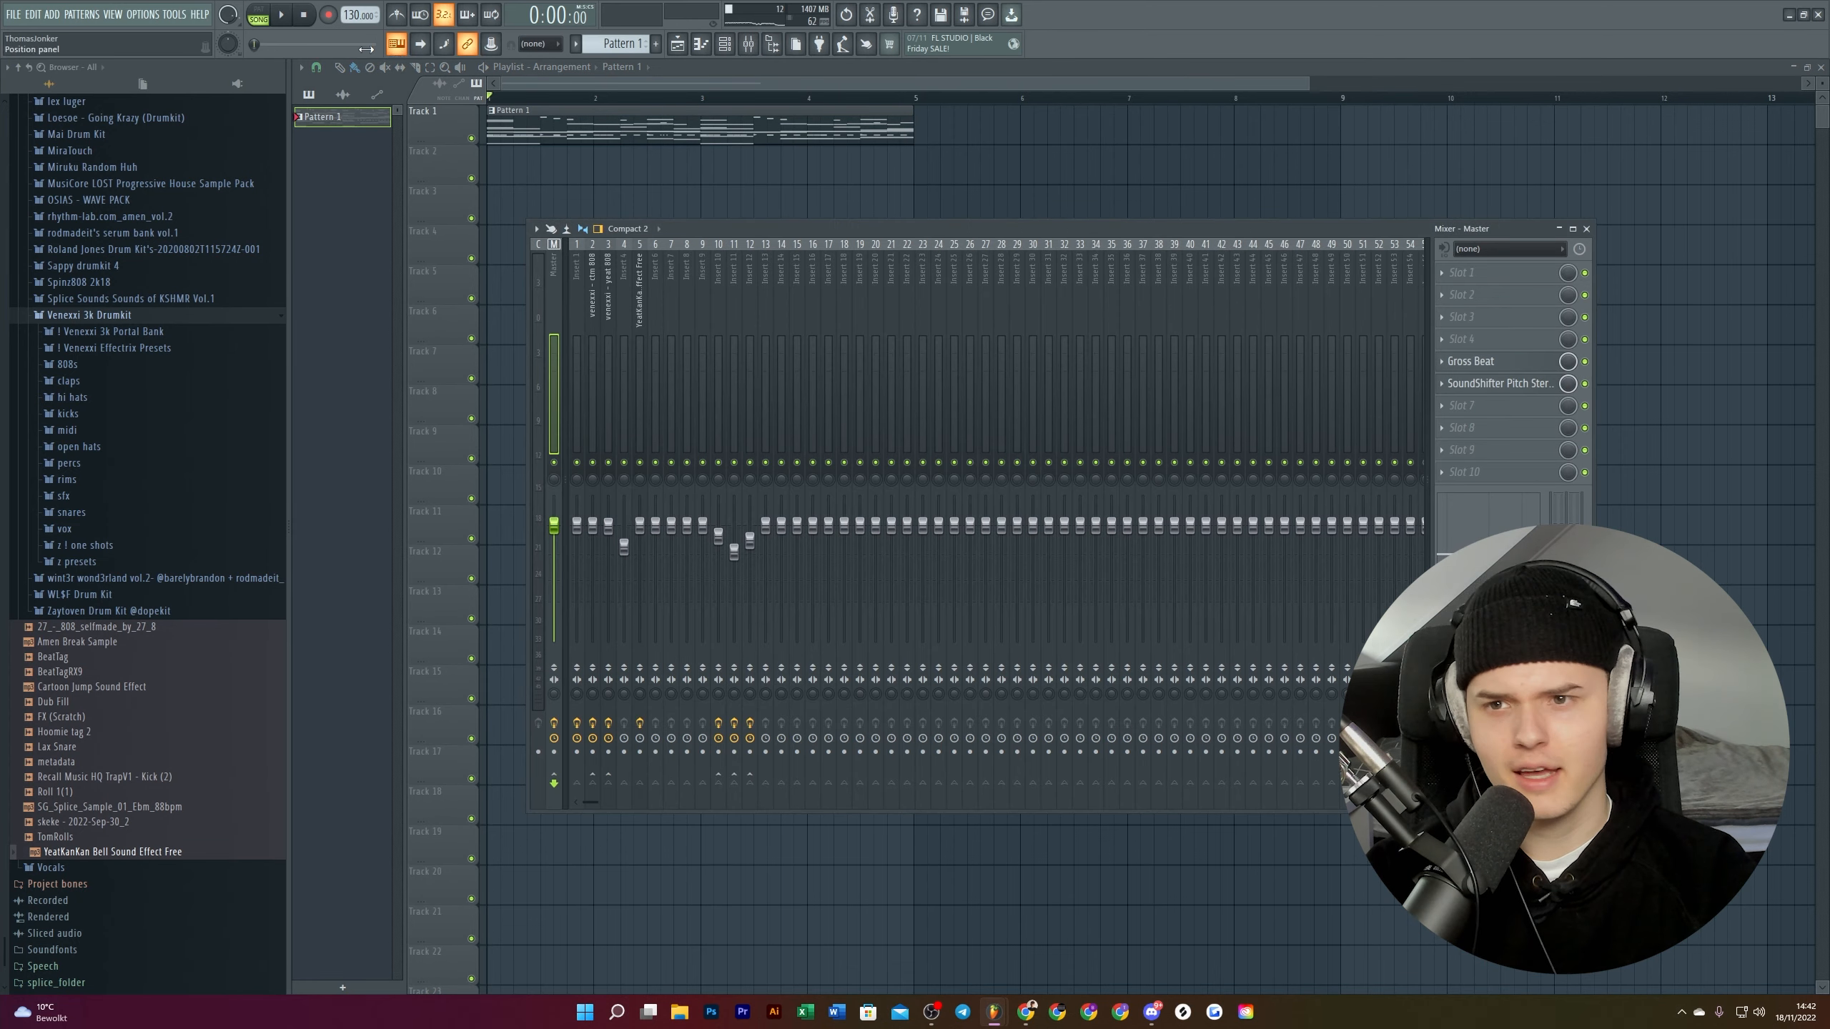